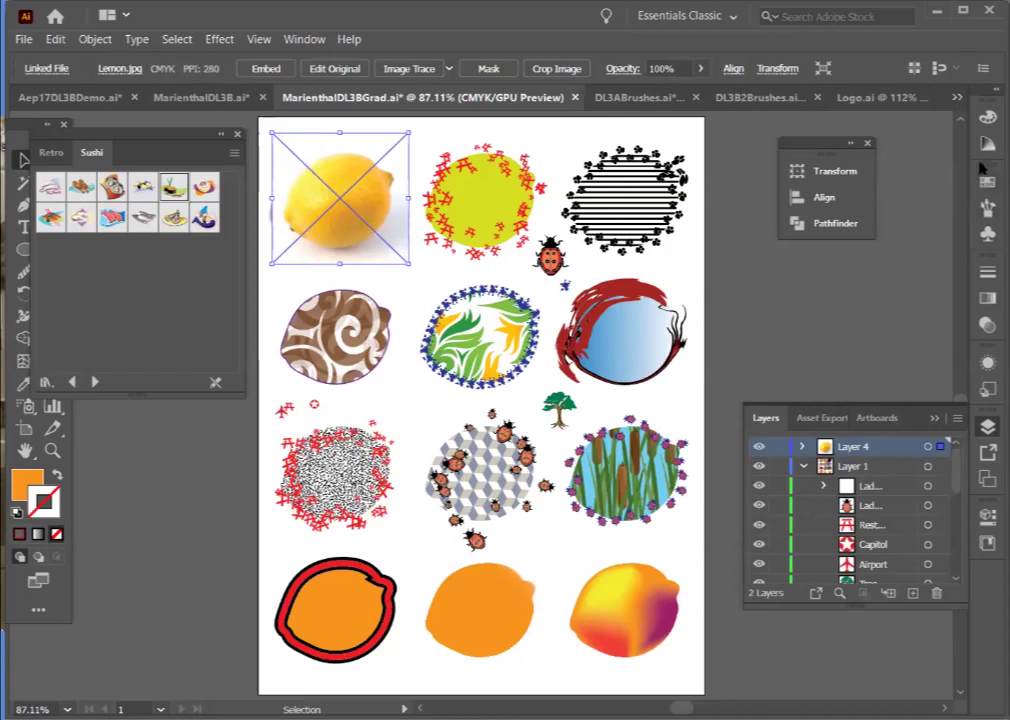
Display the link details of the placed Lemon.jpg image, and collapse them beside the artboard
{"action": "left_click", "coordinate": [303, 40]}
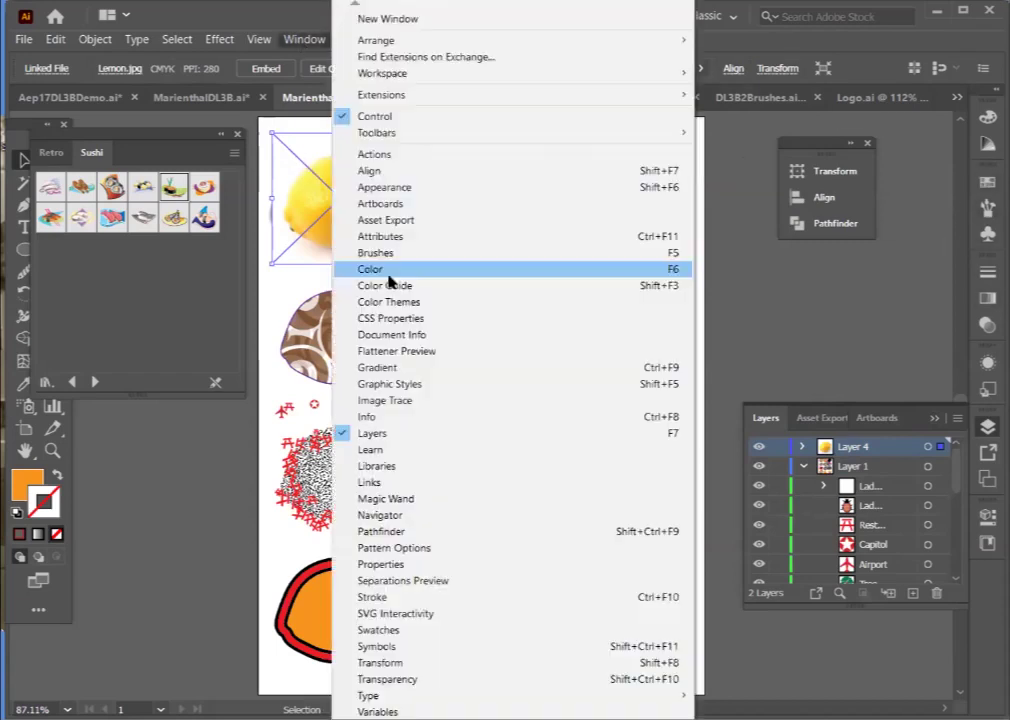
{"action": "left_click", "coordinate": [395, 425]}
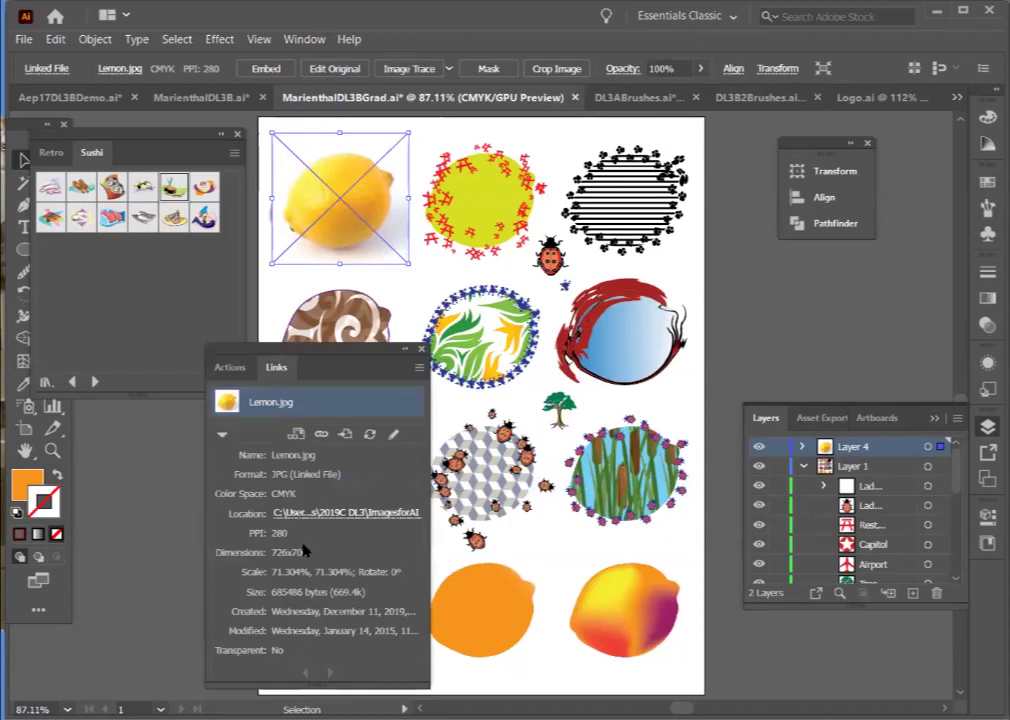
{"action": "left_click_drag", "start_coordinate": [313, 348], "coordinate": [745, 153]}
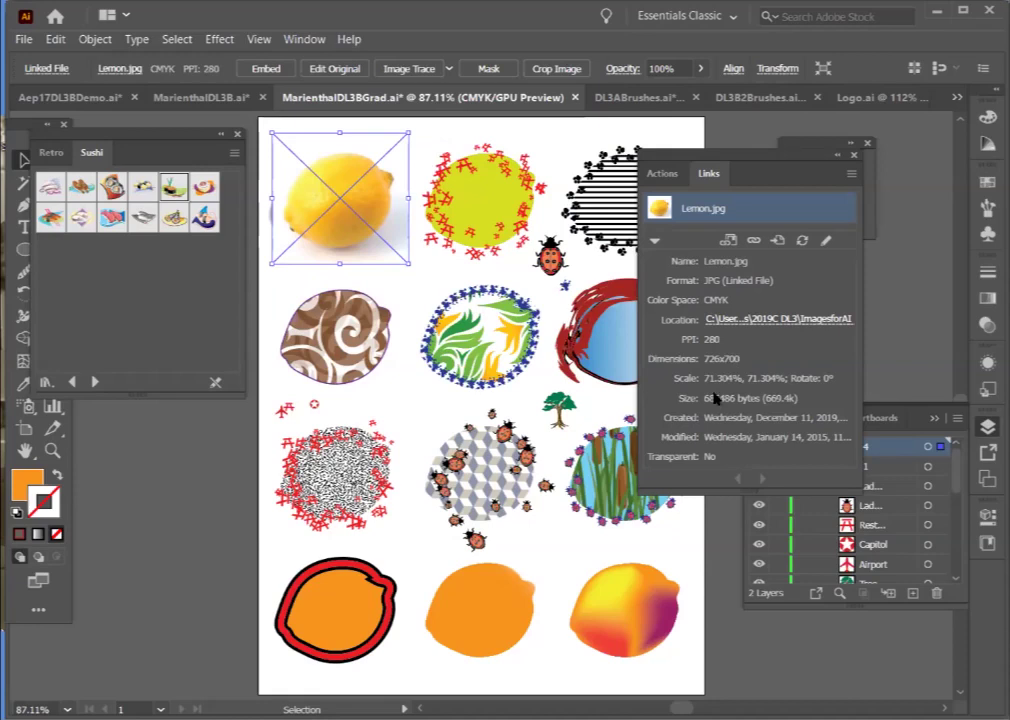
{"action": "left_click", "coordinate": [838, 156]}
{"action": "left_click_drag", "start_coordinate": [680, 142], "coordinate": [864, 287]}
Hide Layer 4 containing the lemon photo and close the Sushi symbol library
{"action": "left_click", "coordinate": [760, 447]}
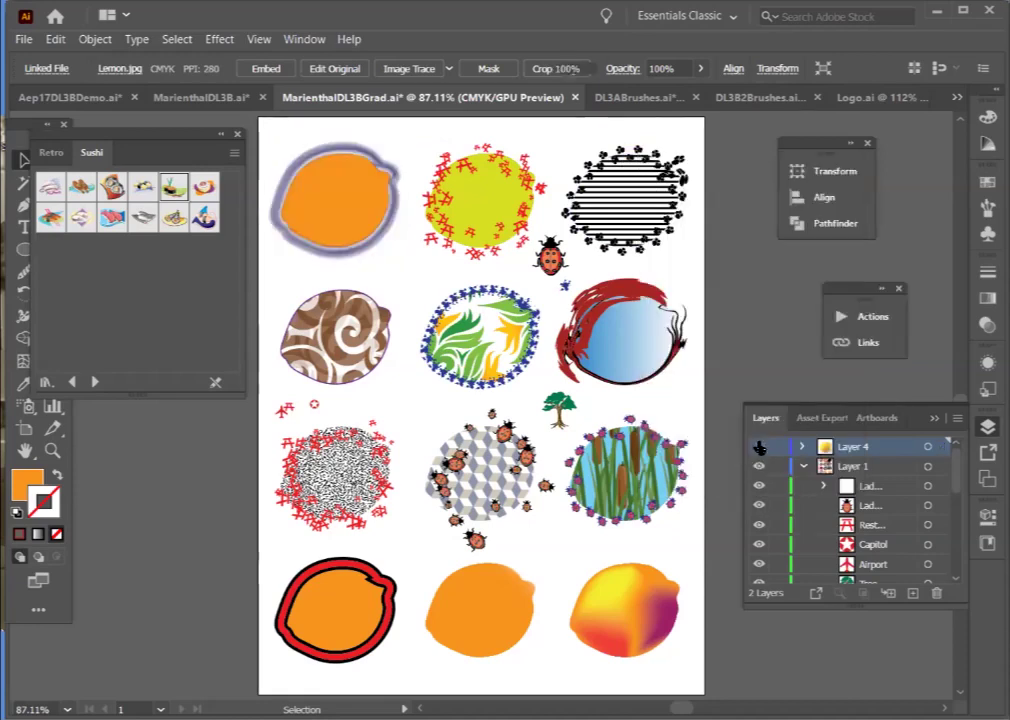
{"action": "left_click", "coordinate": [435, 320]}
{"action": "key", "text": "ctrl+plus"}
{"action": "key", "text": "ctrl+plus"}
{"action": "key", "text": "ctrl+plus"}
{"action": "key", "text": "ctrl+plus"}
{"action": "key", "text": "ctrl+plus"}
{"action": "key", "text": "ctrl+plus"}
{"action": "key", "text": "ctrl+minus"}
{"action": "key", "text": "ctrl+minus"}
{"action": "key", "text": "ctrl+minus"}
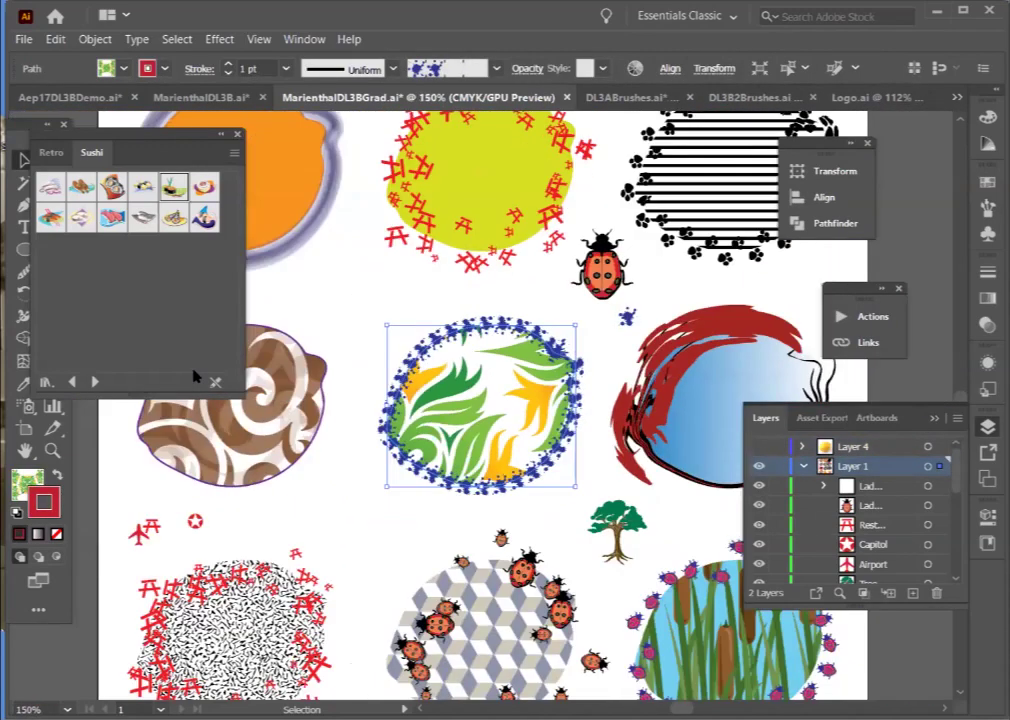
{"action": "left_click", "coordinate": [235, 136]}
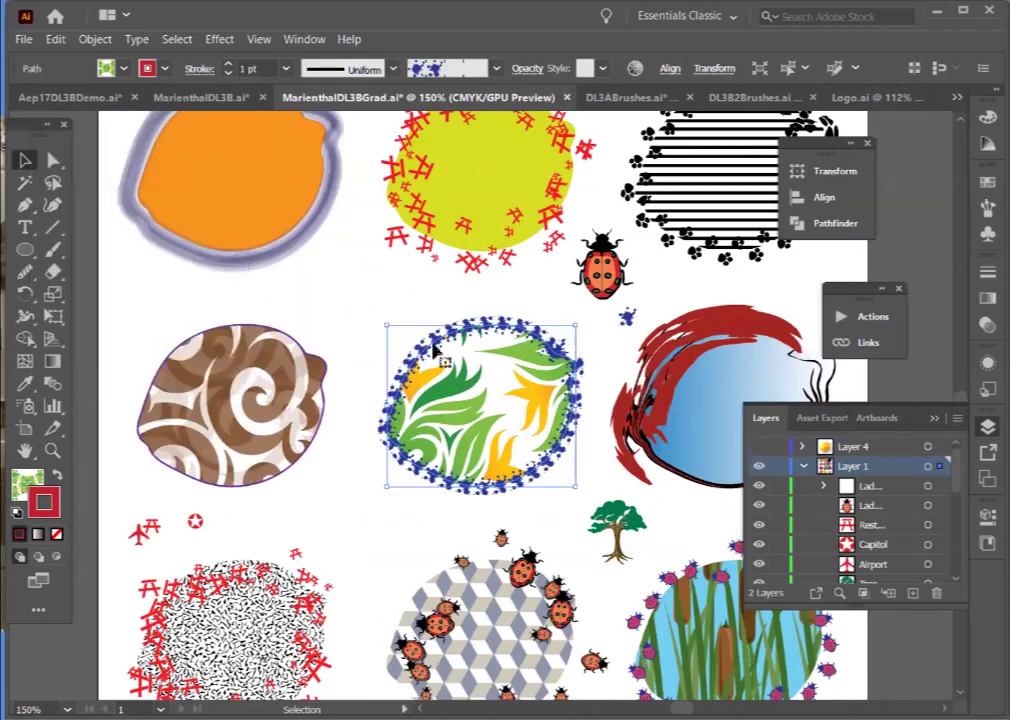
Place an instance of the Vector Grime symbol above the leaf-patterned lemon and scale it down to a small splatter
{"action": "left_click", "coordinate": [625, 317]}
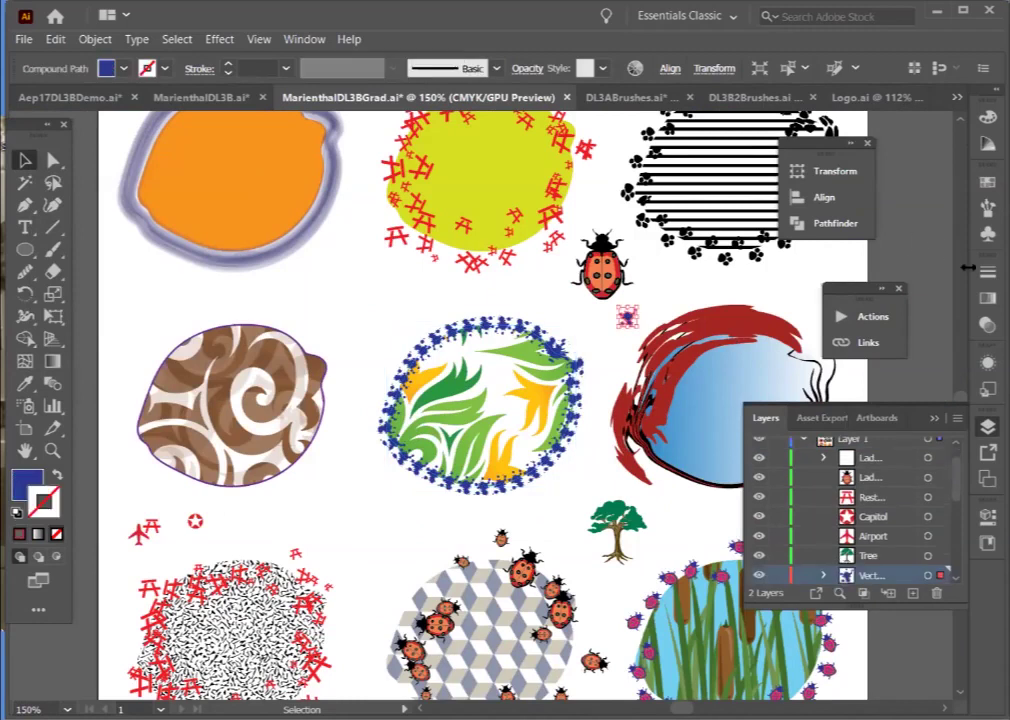
{"action": "left_click", "coordinate": [988, 232]}
{"action": "left_click_drag", "start_coordinate": [794, 207], "coordinate": [375, 287]}
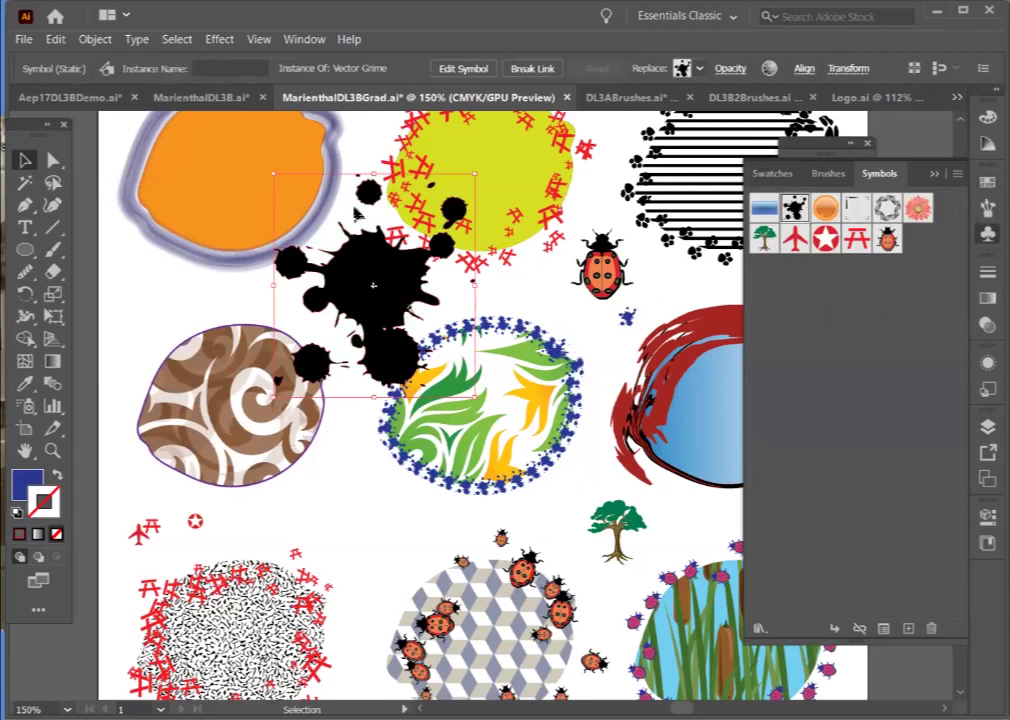
{"action": "left_click_drag", "start_coordinate": [274, 174], "coordinate": [357, 282]}
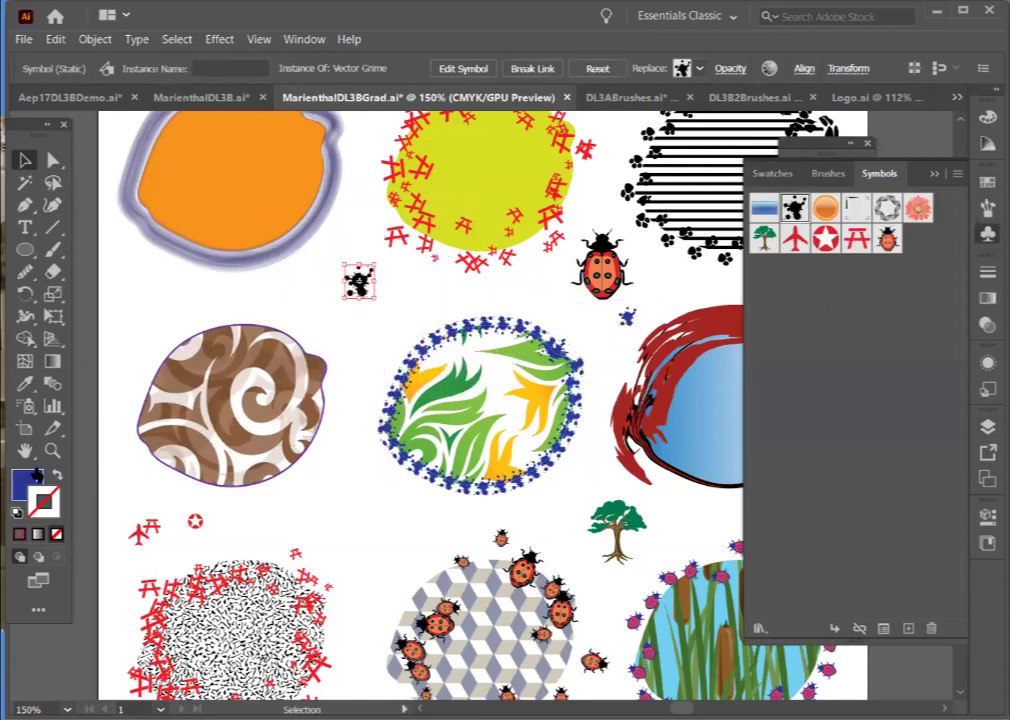
Expand the small Vector Grime symbol instance with only the Object option enabled, and deselect it
{"action": "key", "text": "F6"}
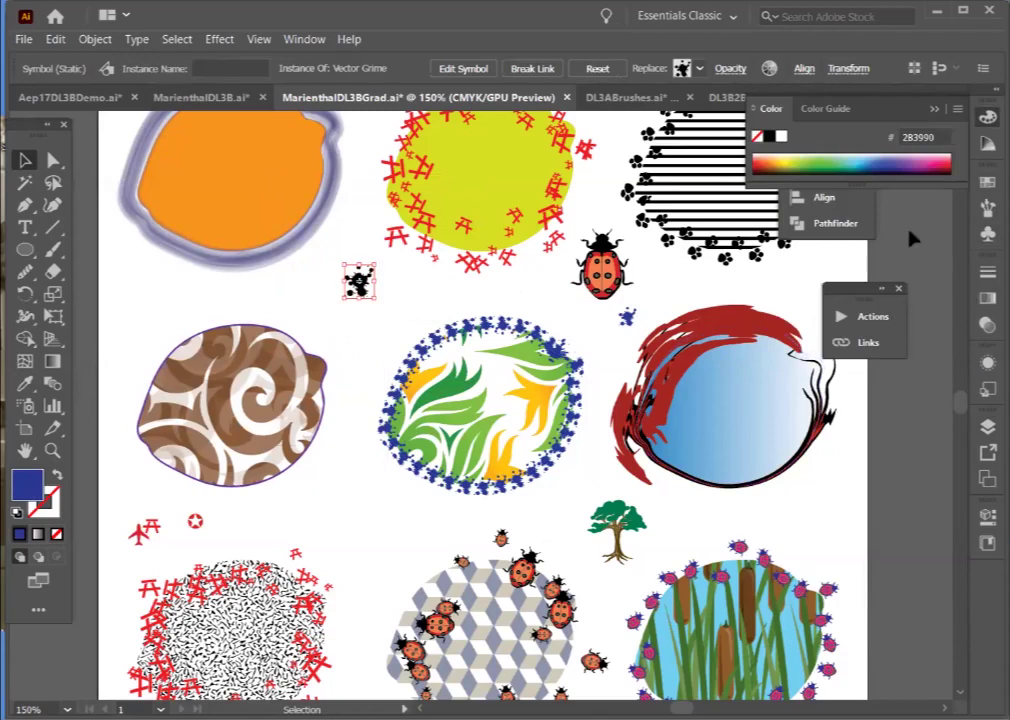
{"action": "key", "text": "shift+F8"}
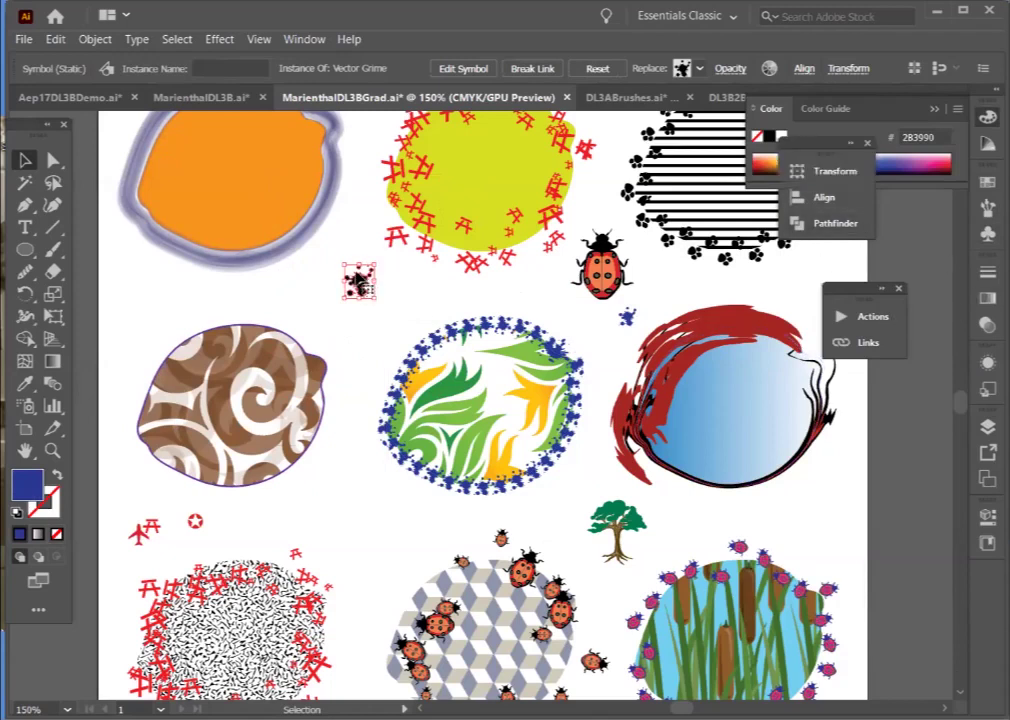
{"action": "left_click", "coordinate": [95, 40]}
{"action": "left_click", "coordinate": [118, 216]}
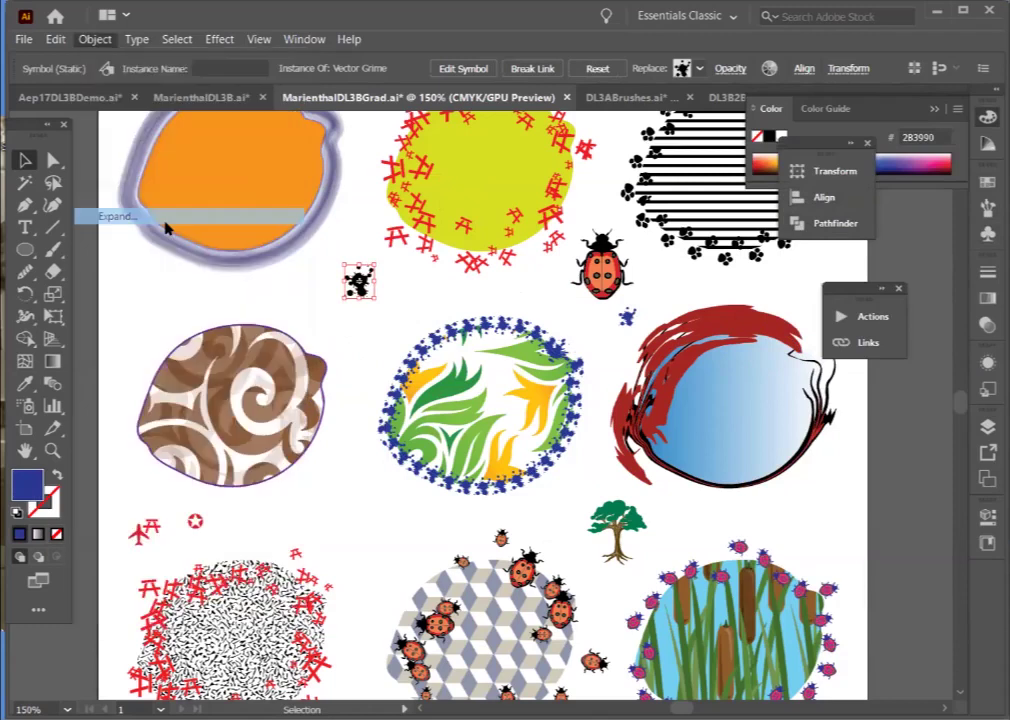
{"action": "left_click", "coordinate": [487, 336]}
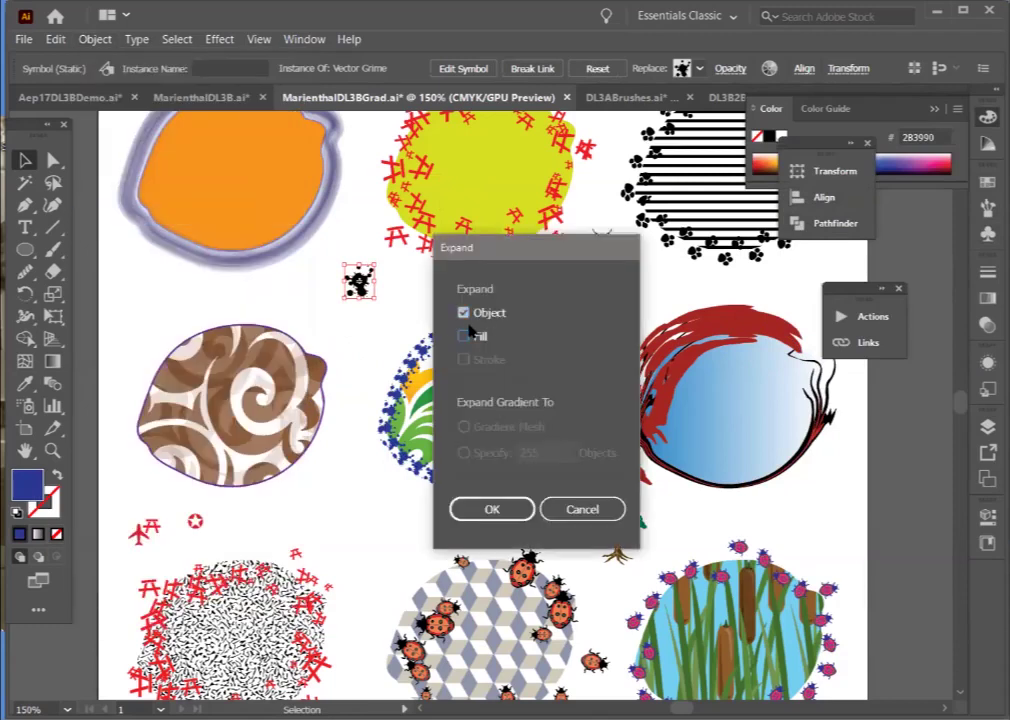
{"action": "key", "text": "Return"}
{"action": "left_click", "coordinate": [316, 289]}
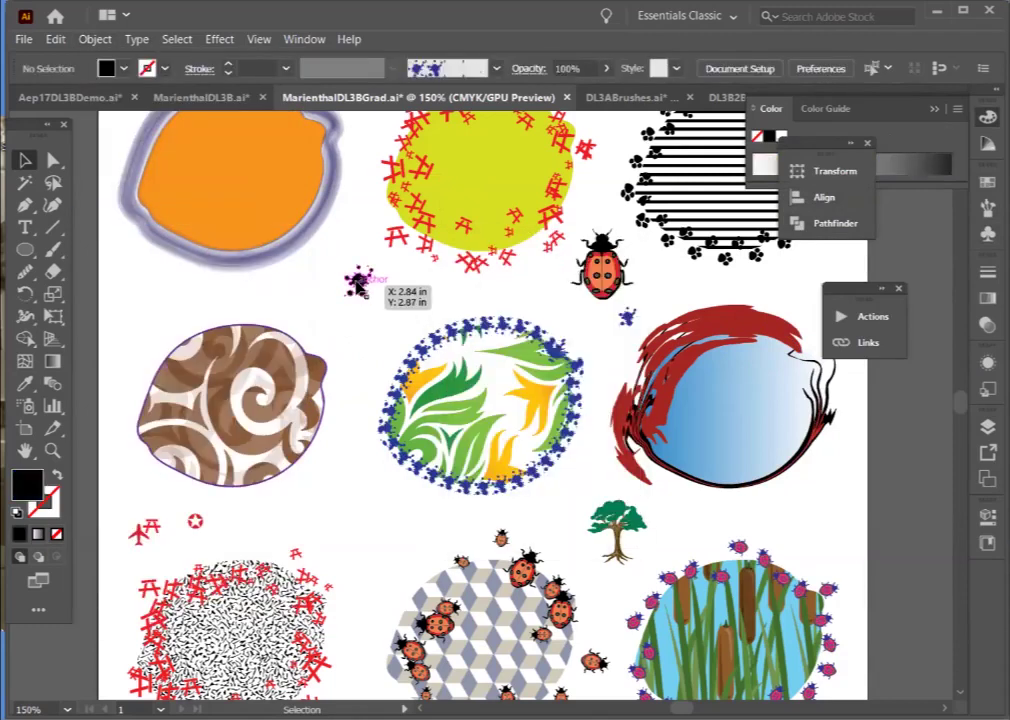
Copy the orange lemon's fill and stroke onto the expanded splatter with the Eyedropper, and display the document's brushes
{"action": "left_click", "coordinate": [358, 283]}
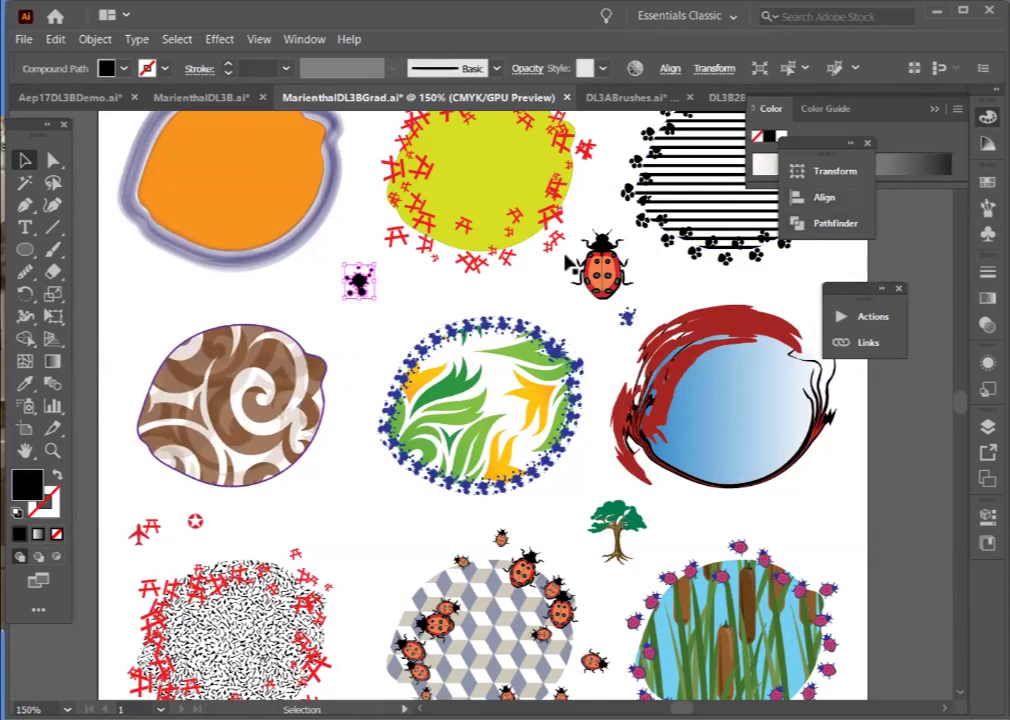
{"action": "left_click", "coordinate": [24, 383]}
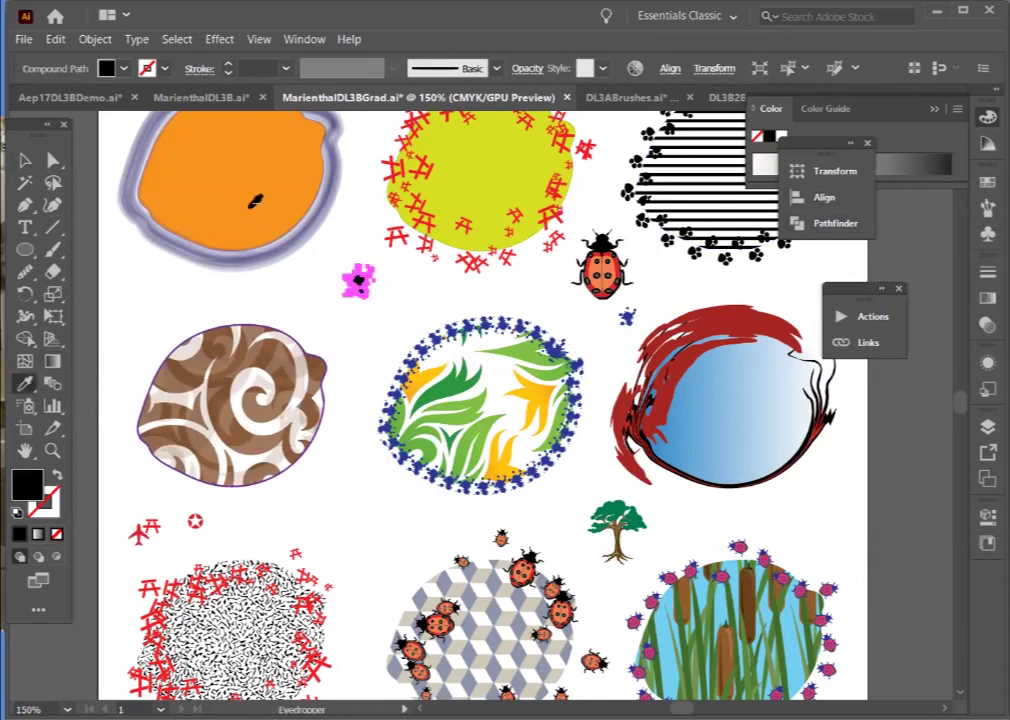
{"action": "left_click", "coordinate": [255, 200]}
{"action": "key", "text": "v"}
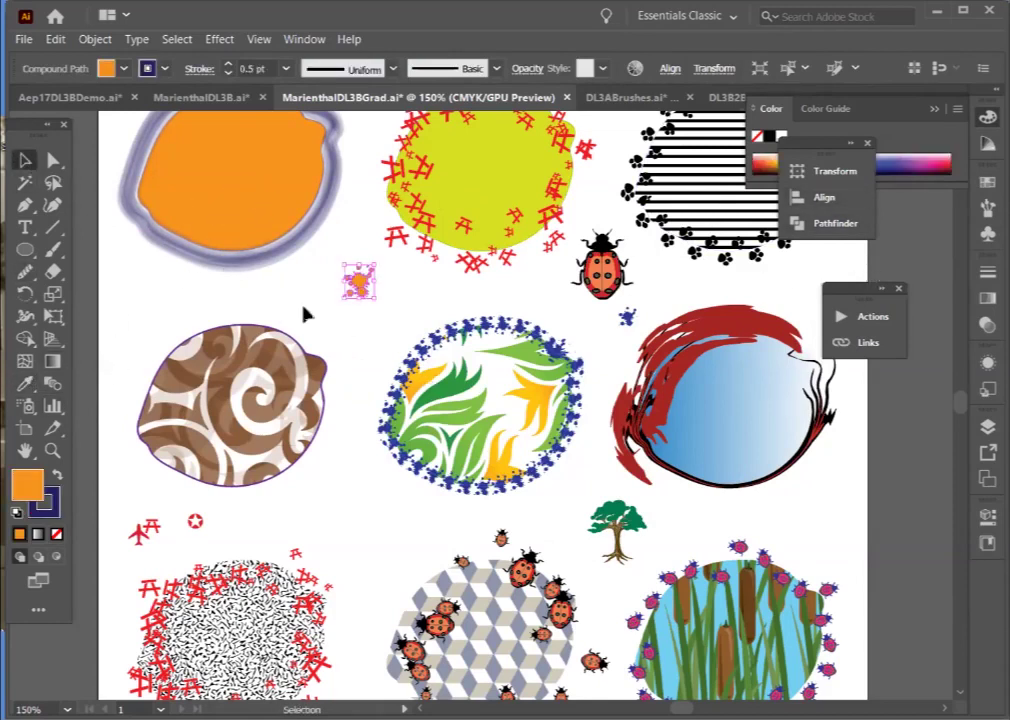
{"action": "left_click", "coordinate": [400, 327]}
{"action": "left_click", "coordinate": [358, 283]}
{"action": "key", "text": "F5"}
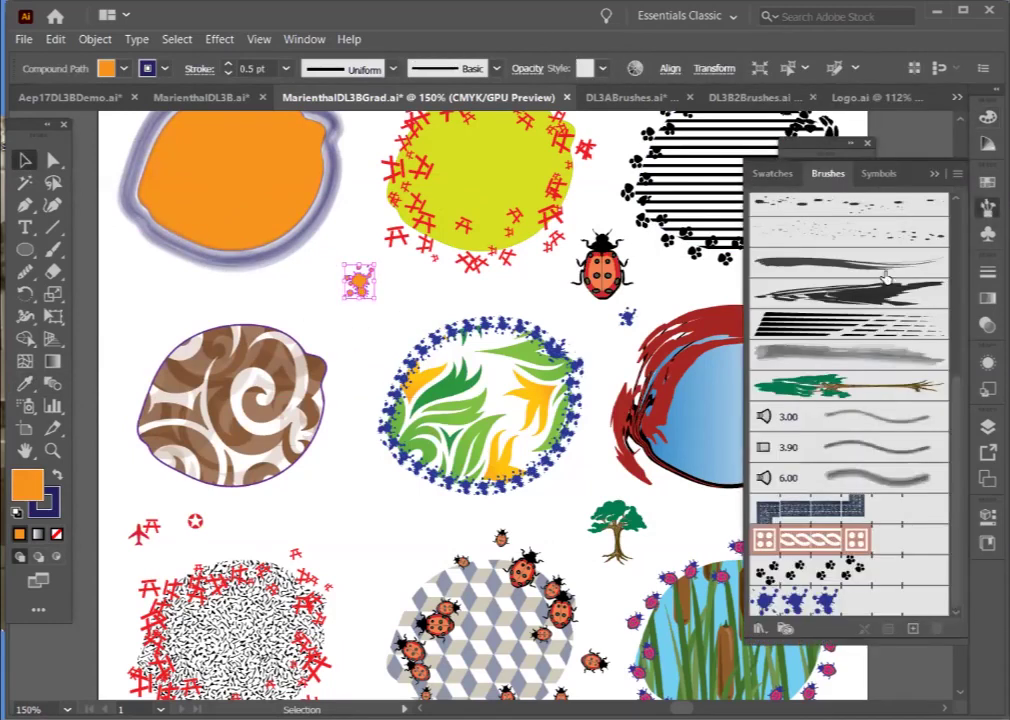
{"action": "scroll", "coordinate": [803, 233], "scroll_direction": "up", "scroll_amount": 10}
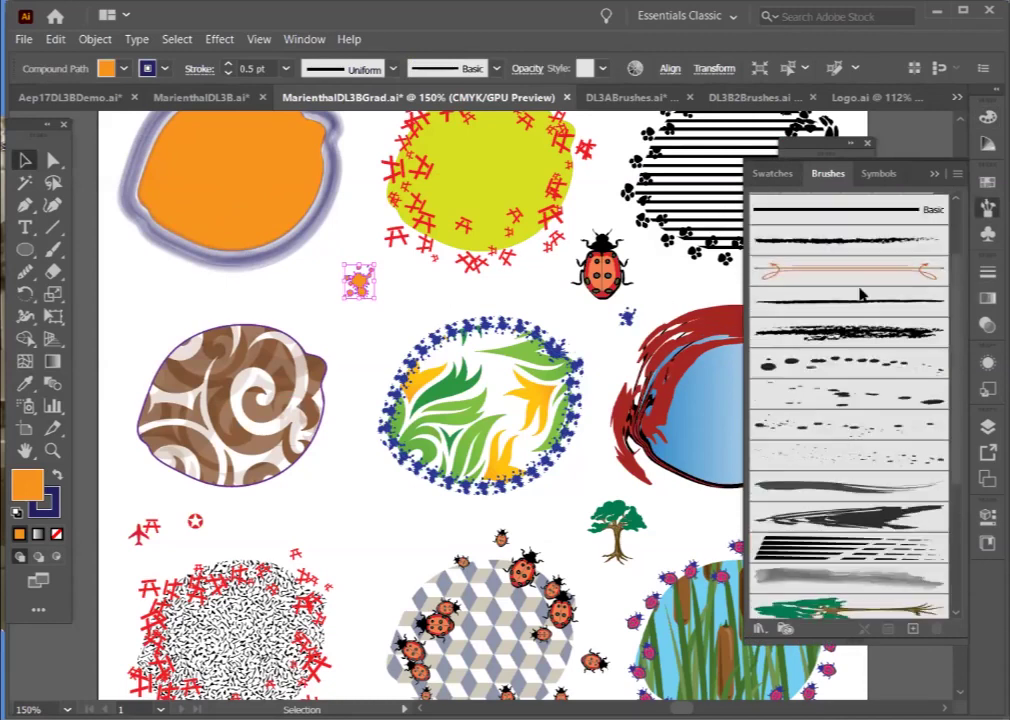
{"action": "mouse_move", "coordinate": [358, 283]}
{"action": "left_mouse_down"}
{"action": "mouse_move", "coordinate": [790, 262]}
{"action": "mouse_move", "coordinate": [852, 243]}
{"action": "left_mouse_up"}
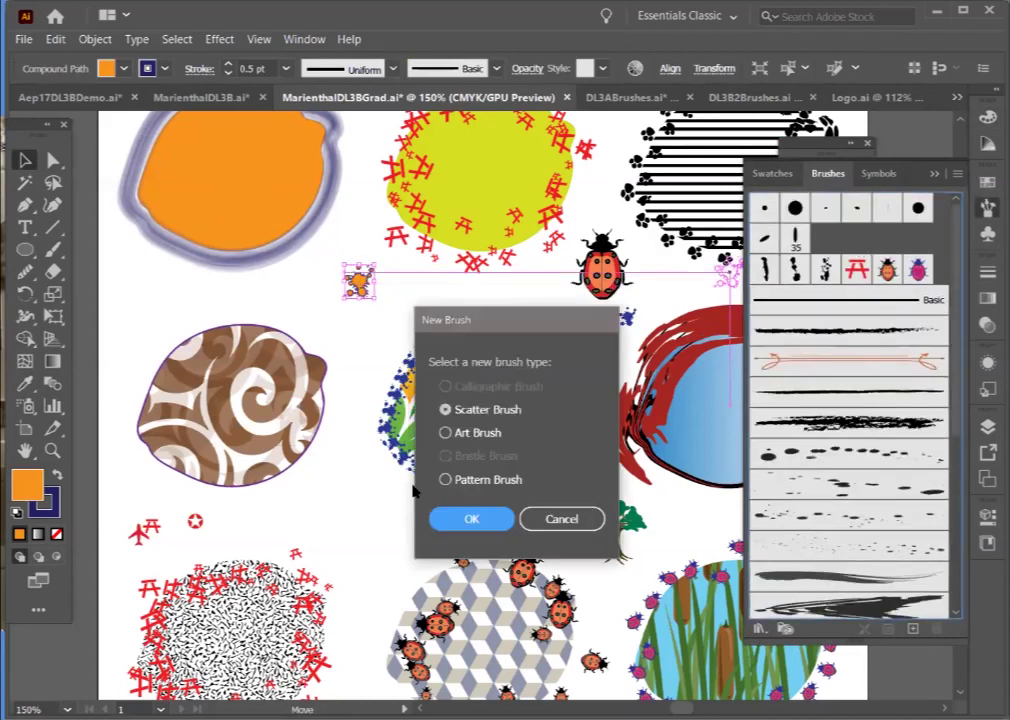
{"action": "left_click", "coordinate": [474, 517]}
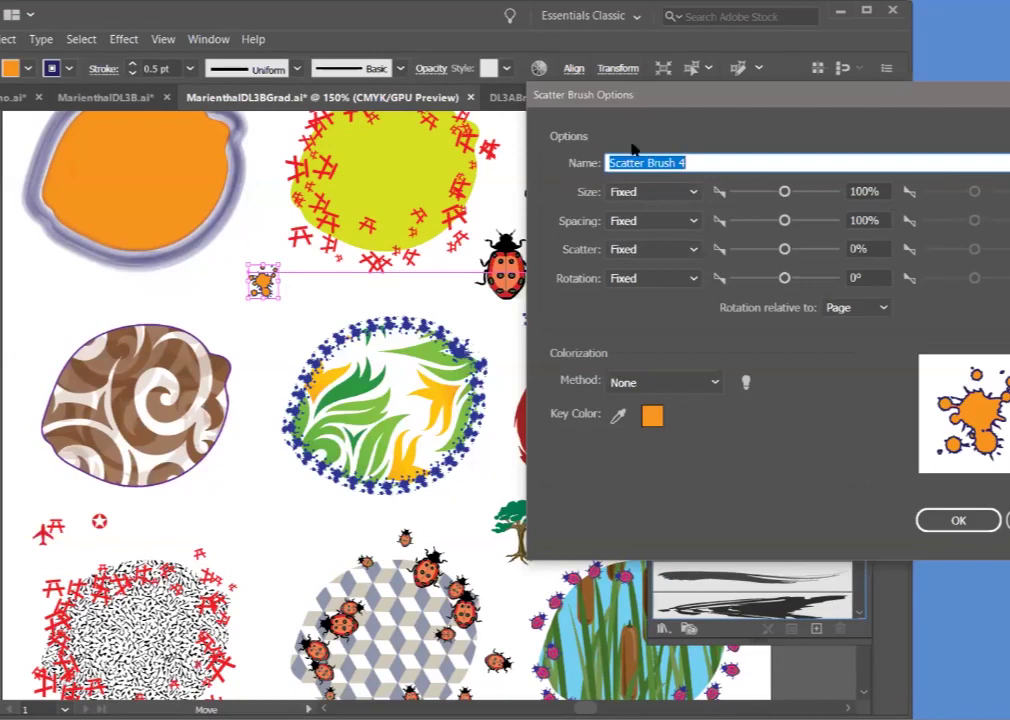
{"action": "left_click", "coordinate": [935, 520]}
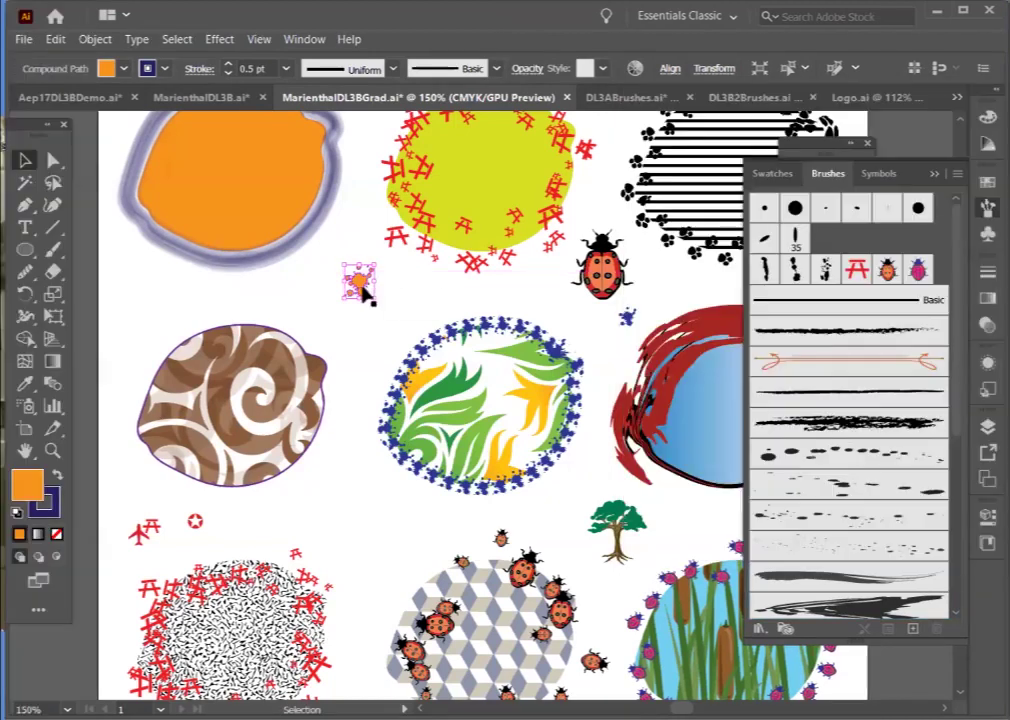
{"action": "left_click_drag", "start_coordinate": [263, 285], "coordinate": [569, 270]}
{"action": "left_click_drag", "start_coordinate": [778, 262], "coordinate": [828, 228]}
{"action": "left_click", "coordinate": [445, 479]}
{"action": "left_click", "coordinate": [467, 521]}
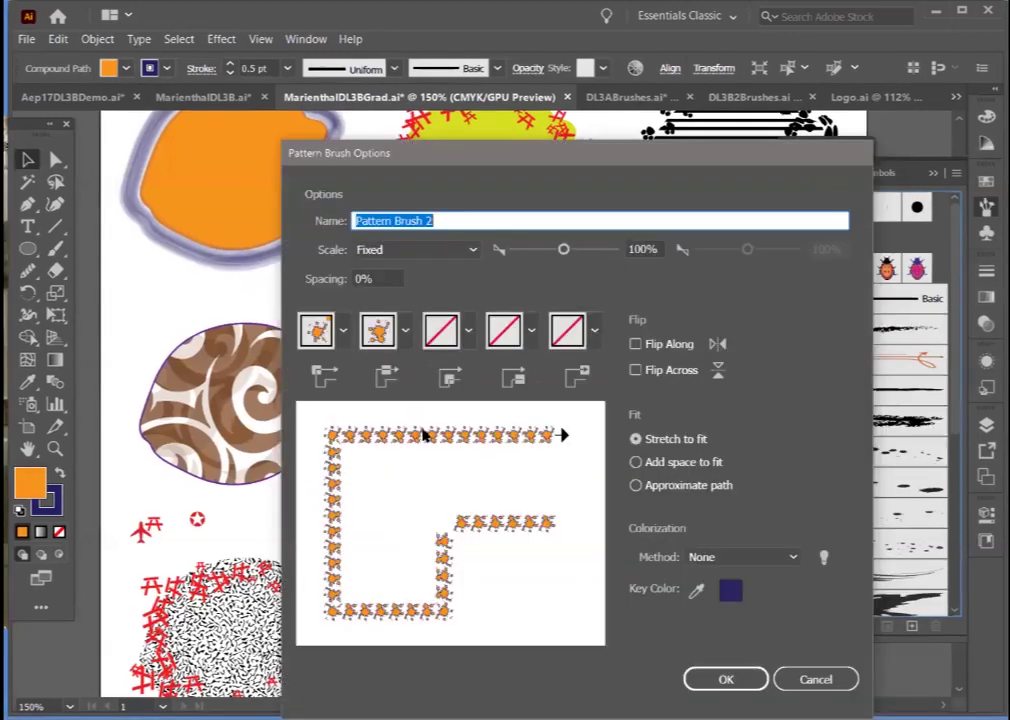
{"action": "left_click_drag", "start_coordinate": [397, 155], "coordinate": [552, 86]}
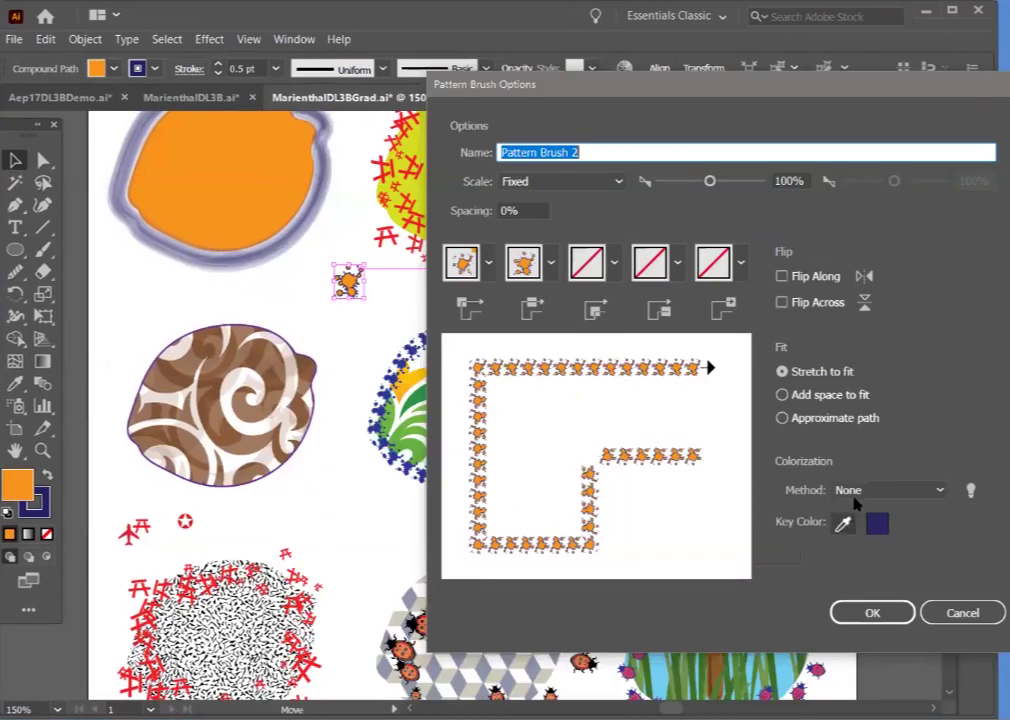
{"action": "left_click", "coordinate": [866, 490]}
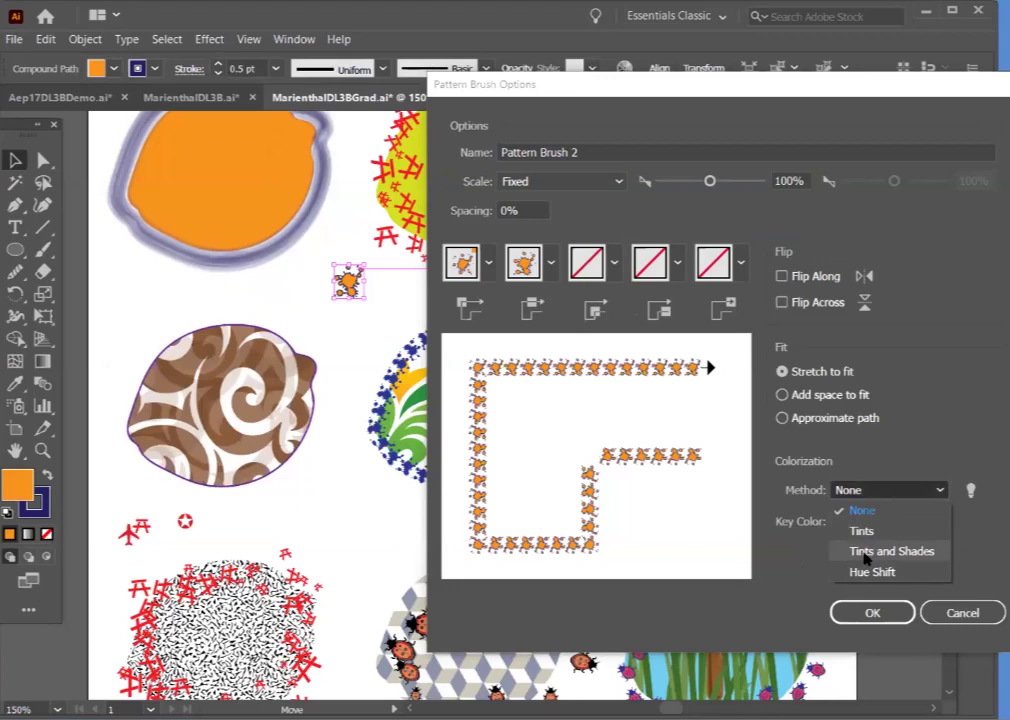
{"action": "left_click", "coordinate": [866, 553]}
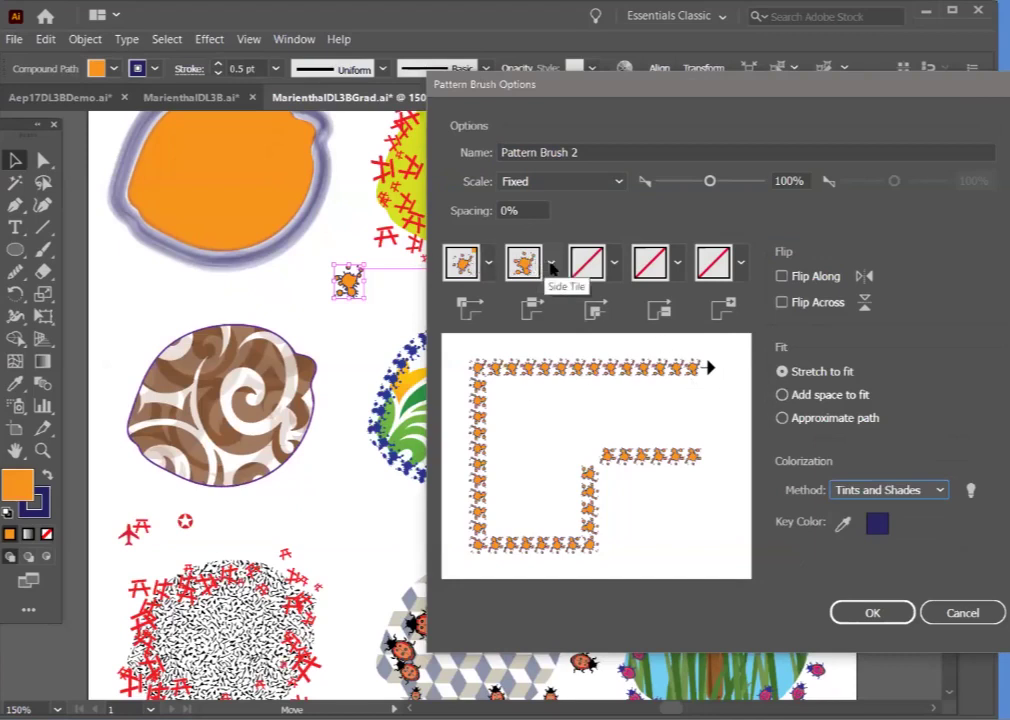
{"action": "left_click", "coordinate": [550, 264]}
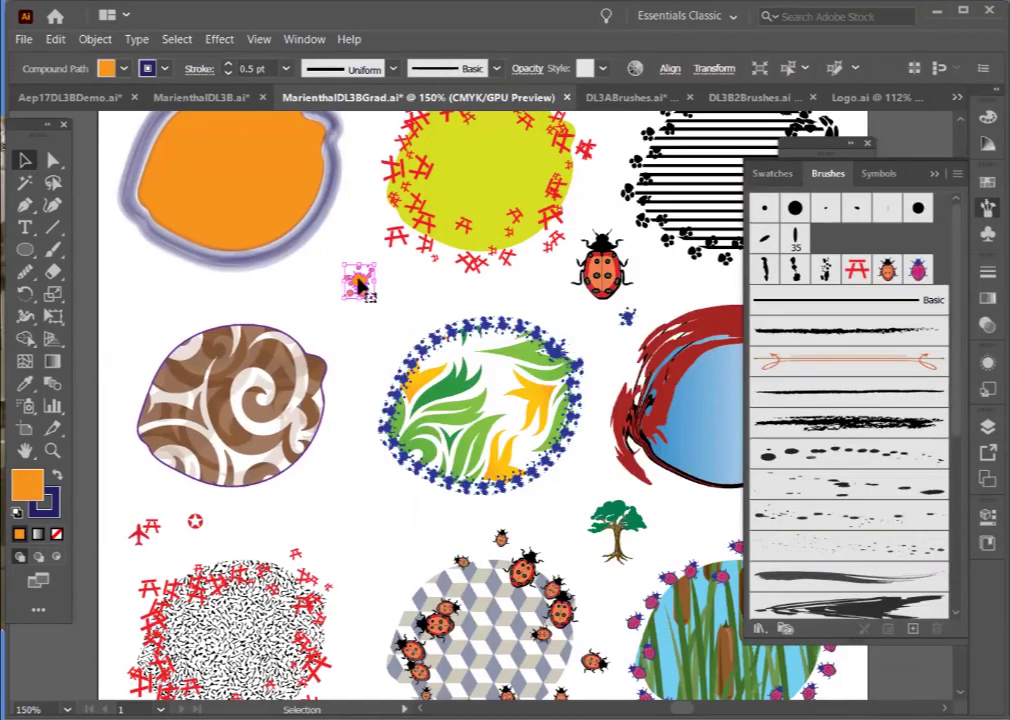
Create a pattern brush from the orange splatter with the Tints and Shades colorization method
{"action": "mouse_move", "coordinate": [359, 285]}
{"action": "left_mouse_down"}
{"action": "mouse_move", "coordinate": [834, 190]}
{"action": "mouse_move", "coordinate": [826, 245]}
{"action": "left_mouse_up"}
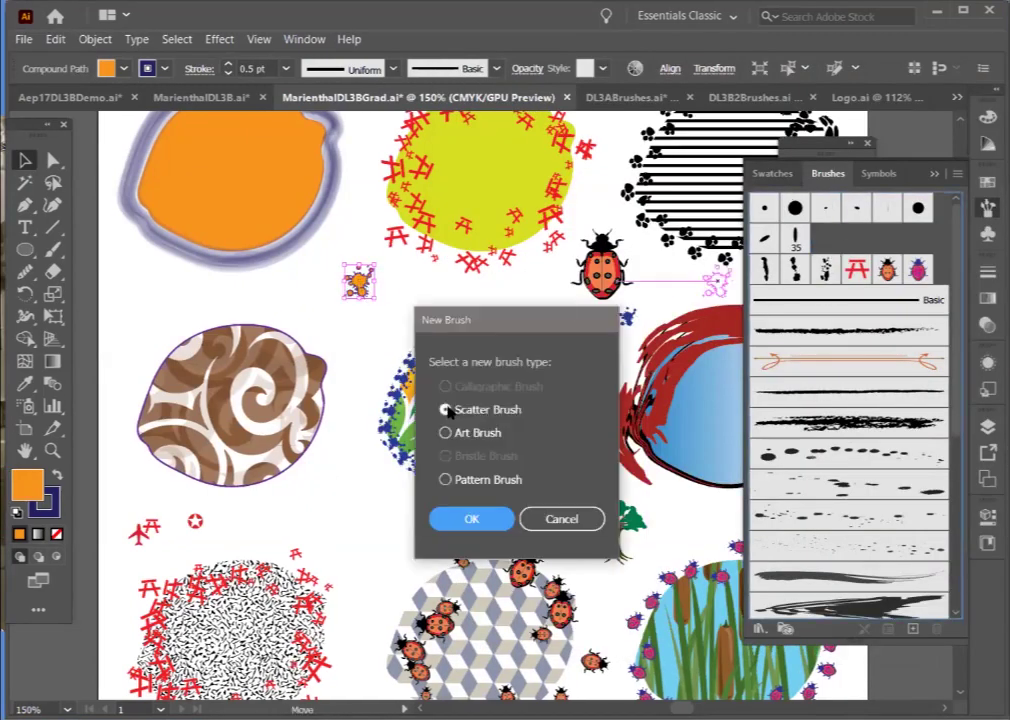
{"action": "left_click", "coordinate": [446, 480]}
{"action": "left_click", "coordinate": [470, 517]}
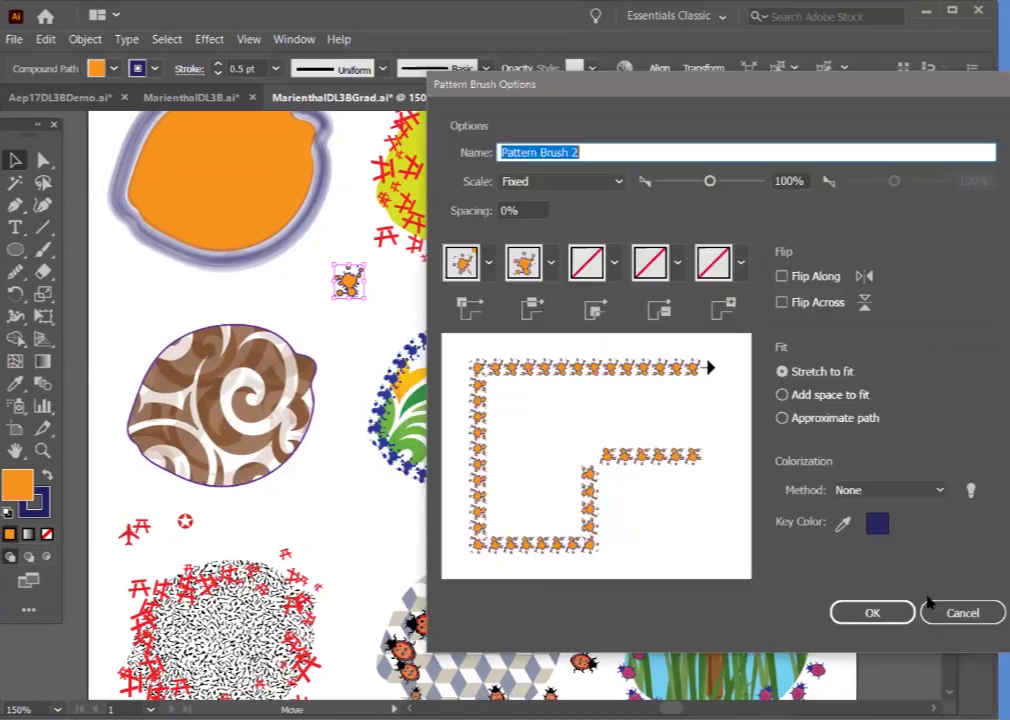
{"action": "left_click", "coordinate": [861, 490]}
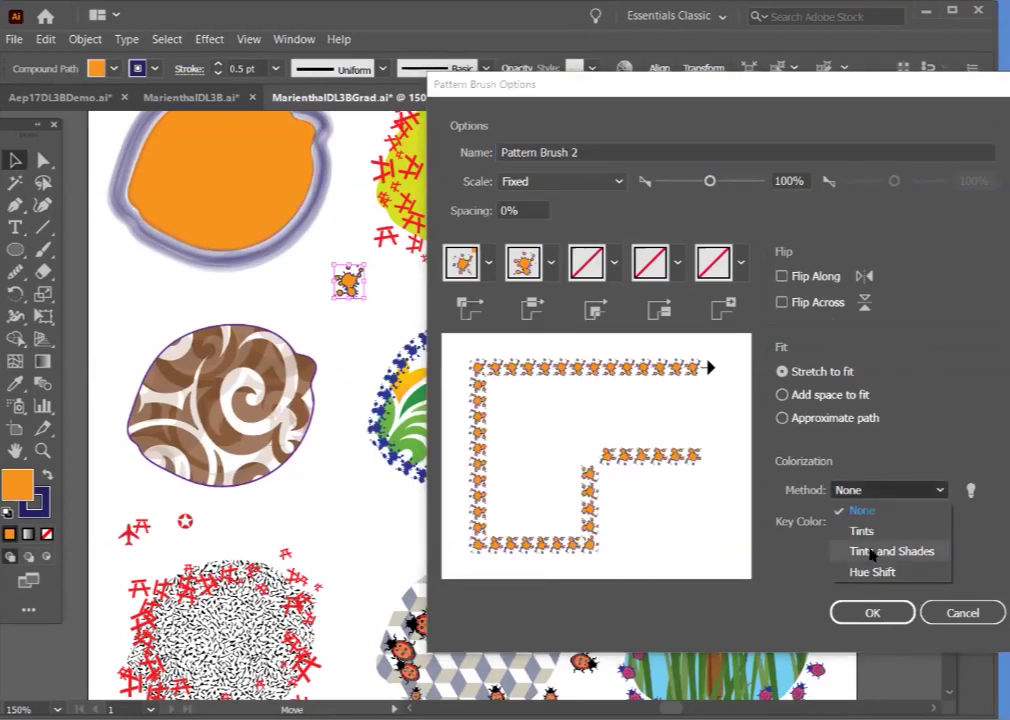
{"action": "left_click", "coordinate": [872, 552]}
{"action": "left_click", "coordinate": [872, 613]}
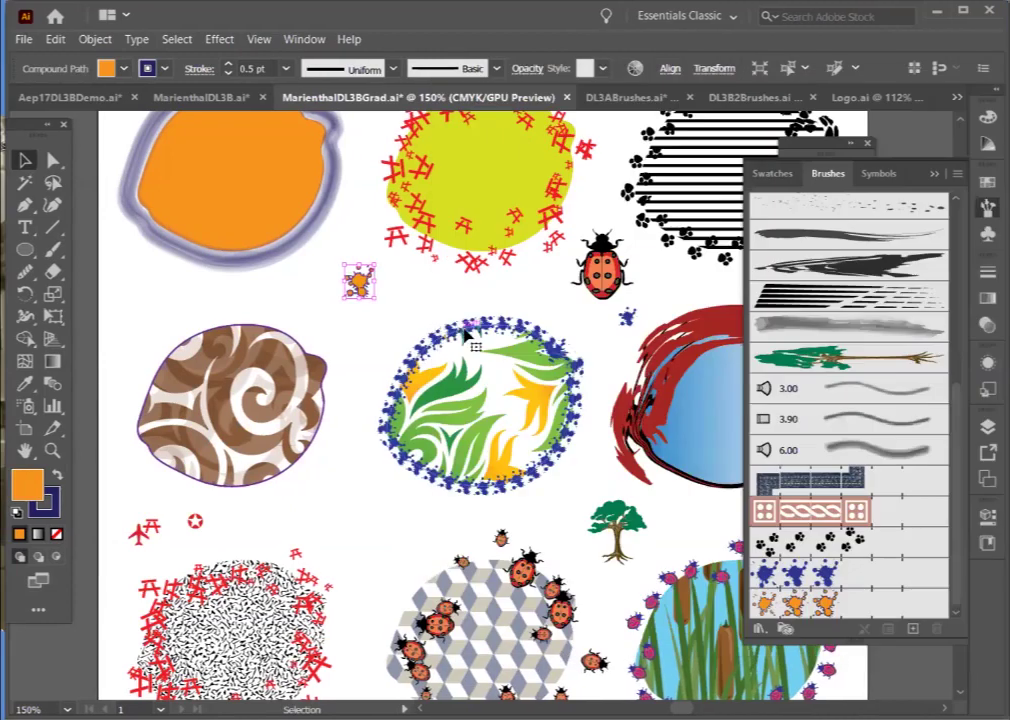
Apply the orange splatter pattern brush to the leaf-patterned lemon's outline and recolor its stroke green
{"action": "left_click", "coordinate": [465, 337]}
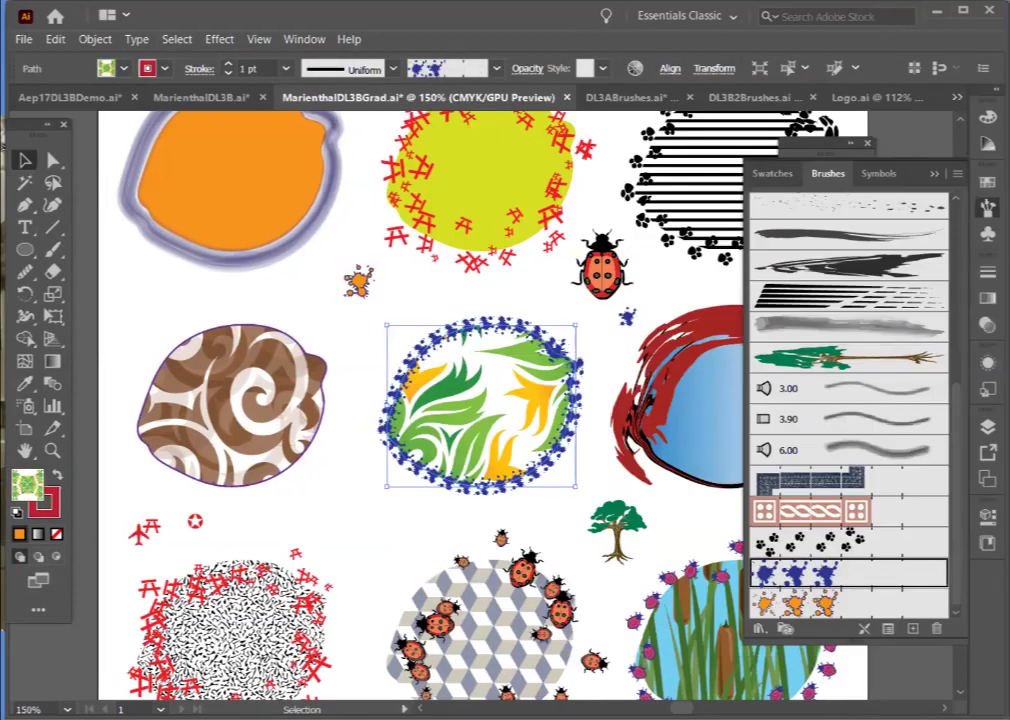
{"action": "left_click", "coordinate": [800, 603]}
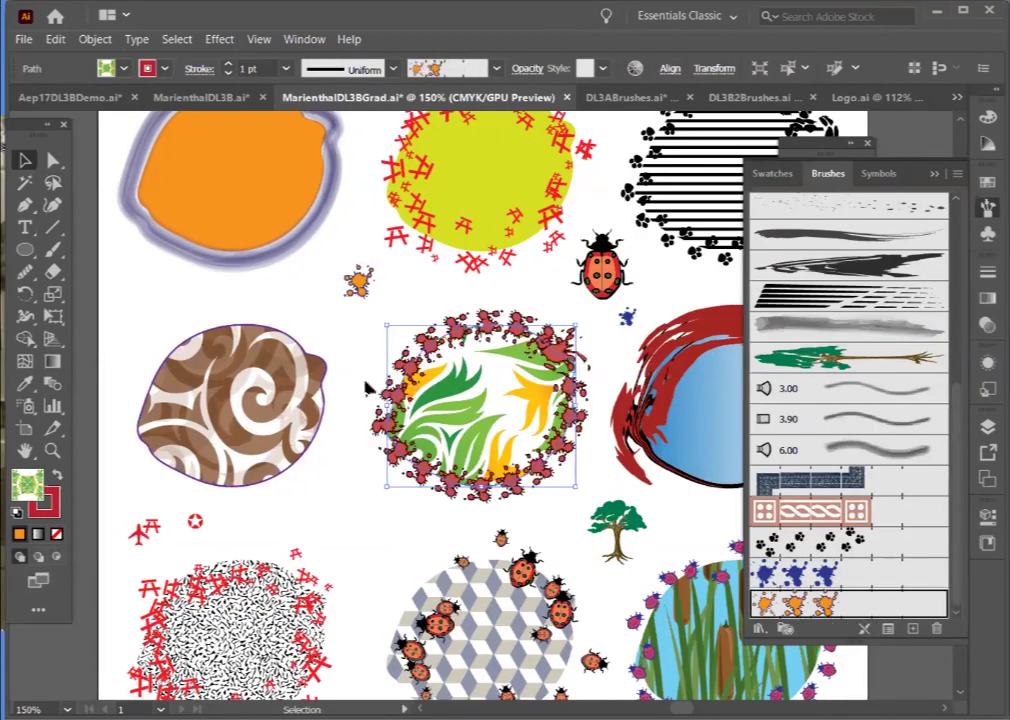
{"action": "left_click", "coordinate": [50, 500]}
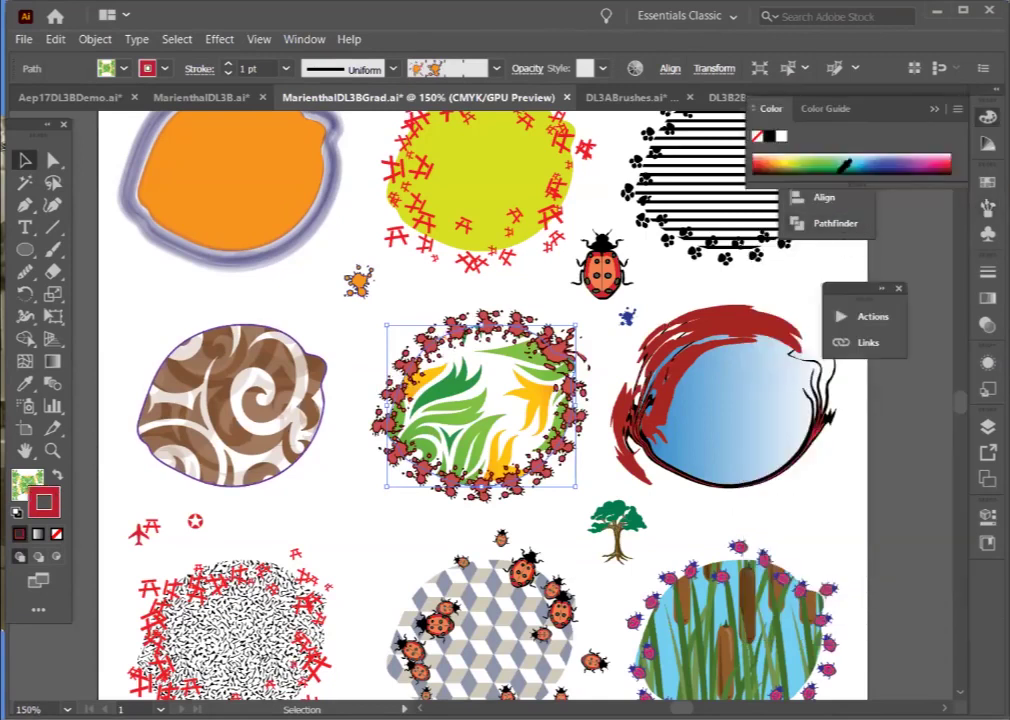
{"action": "left_click", "coordinate": [878, 160]}
{"action": "left_click", "coordinate": [828, 152]}
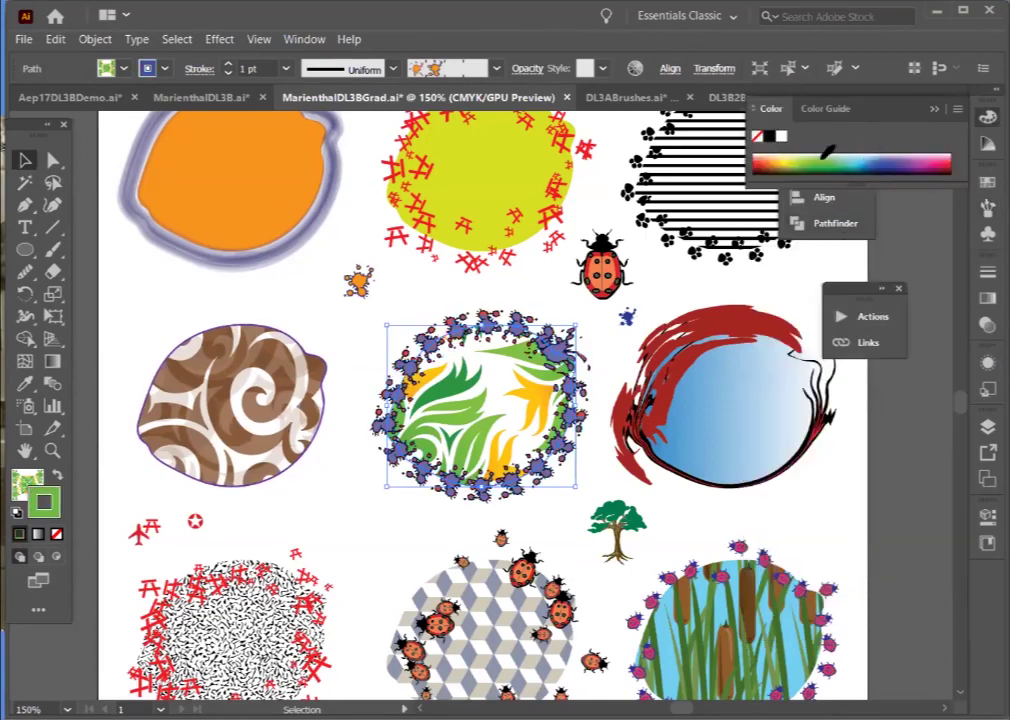
Recolor the leaf-patterned lemon's splatter outline through blue and purple to dark red using the CMYK spectrum
{"action": "left_click", "coordinate": [879, 160]}
{"action": "left_click", "coordinate": [942, 158]}
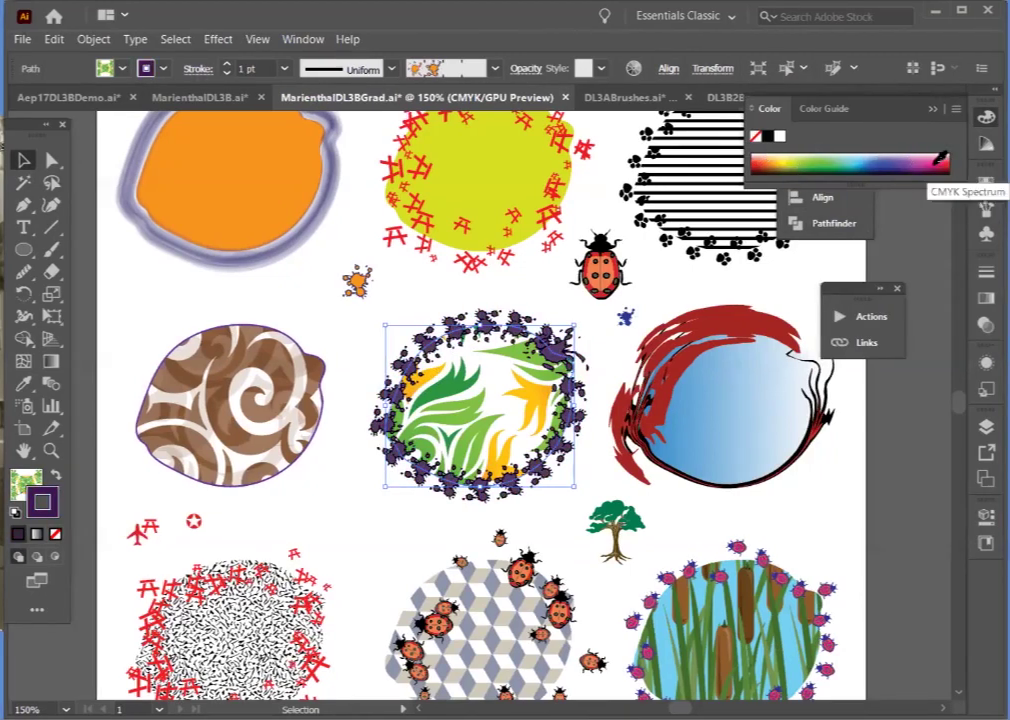
{"action": "left_click", "coordinate": [932, 160]}
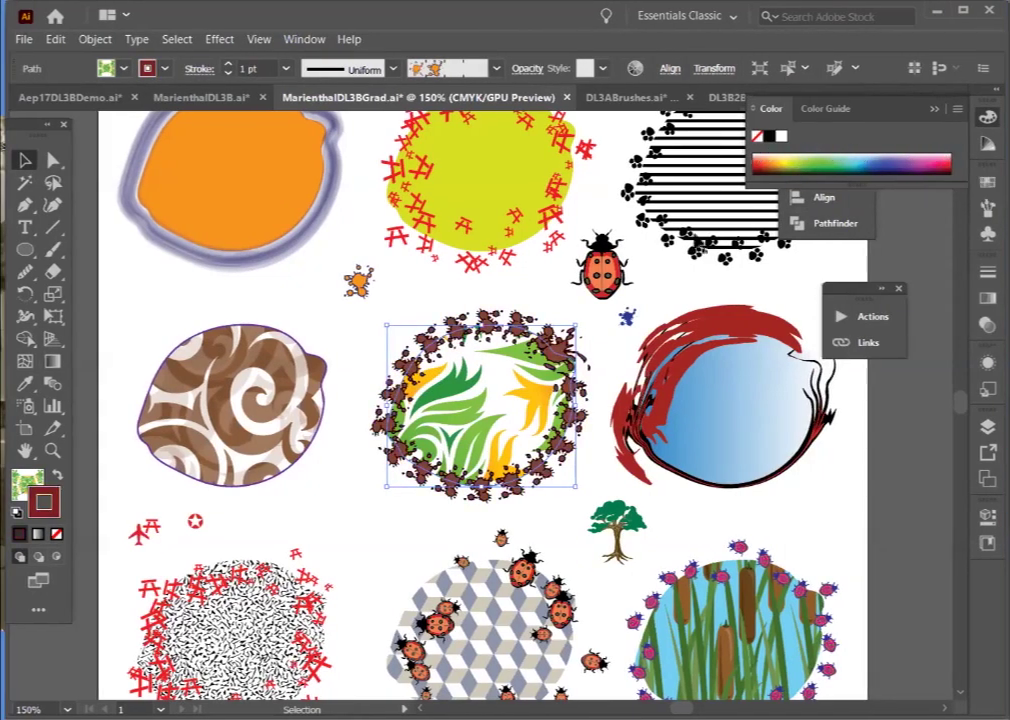
{"action": "left_click", "coordinate": [322, 451]}
{"action": "key", "text": "z"}
{"action": "left_click_drag", "start_coordinate": [335, 305], "coordinate": [688, 560]}
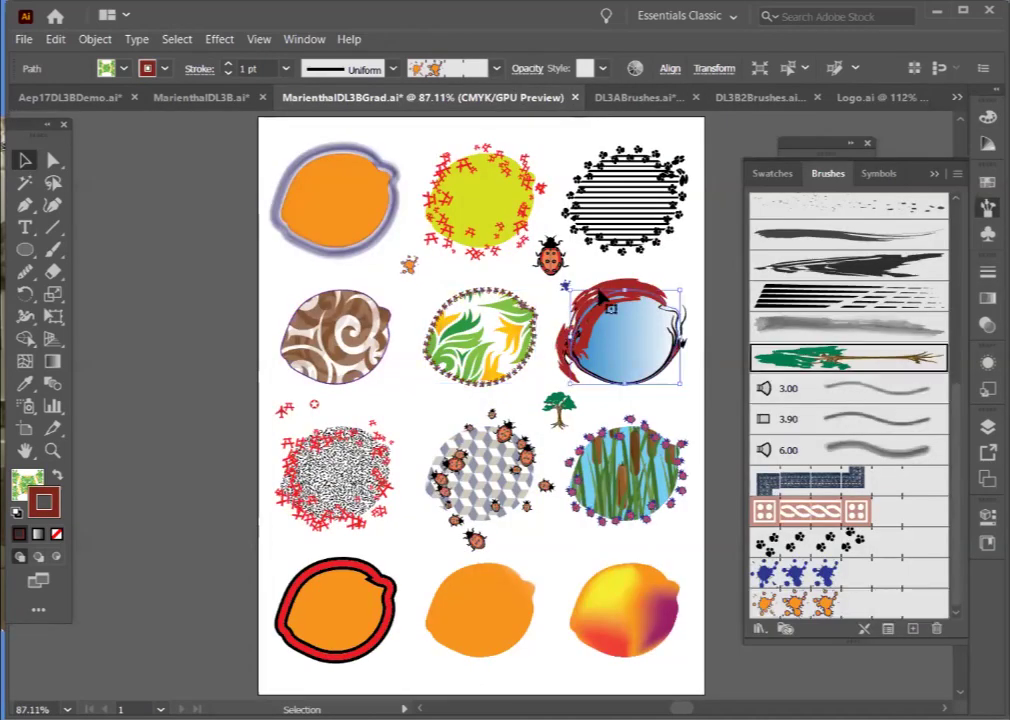
Create an art brush from the large Ladybug symbol with the Tints and Shades colorization method
{"action": "left_click", "coordinate": [603, 298]}
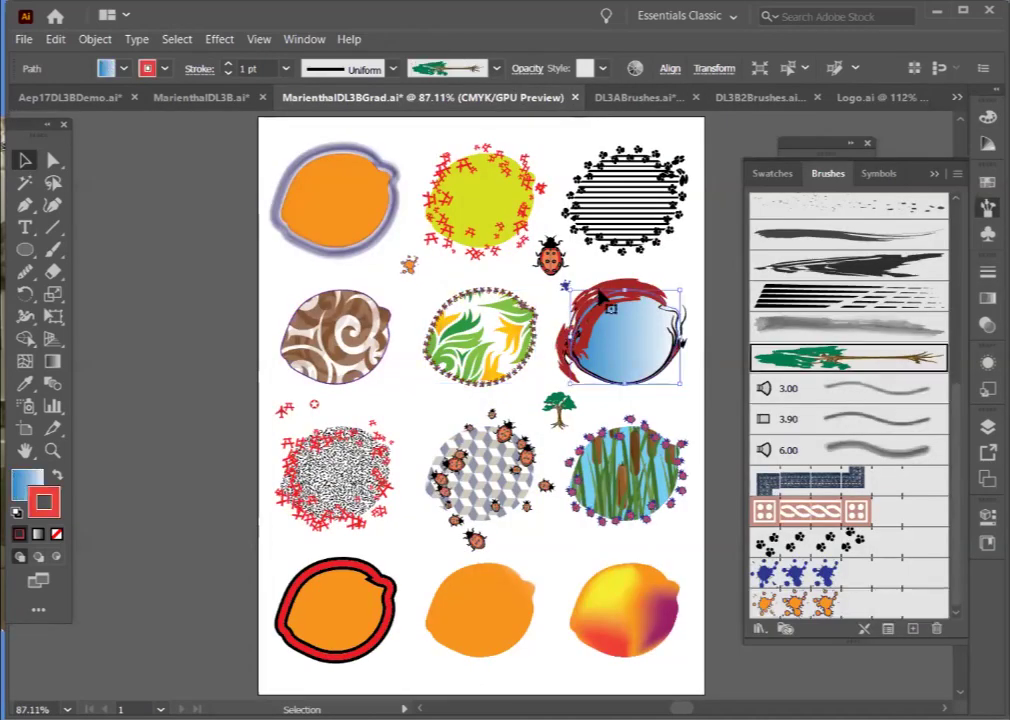
{"action": "left_click", "coordinate": [556, 408]}
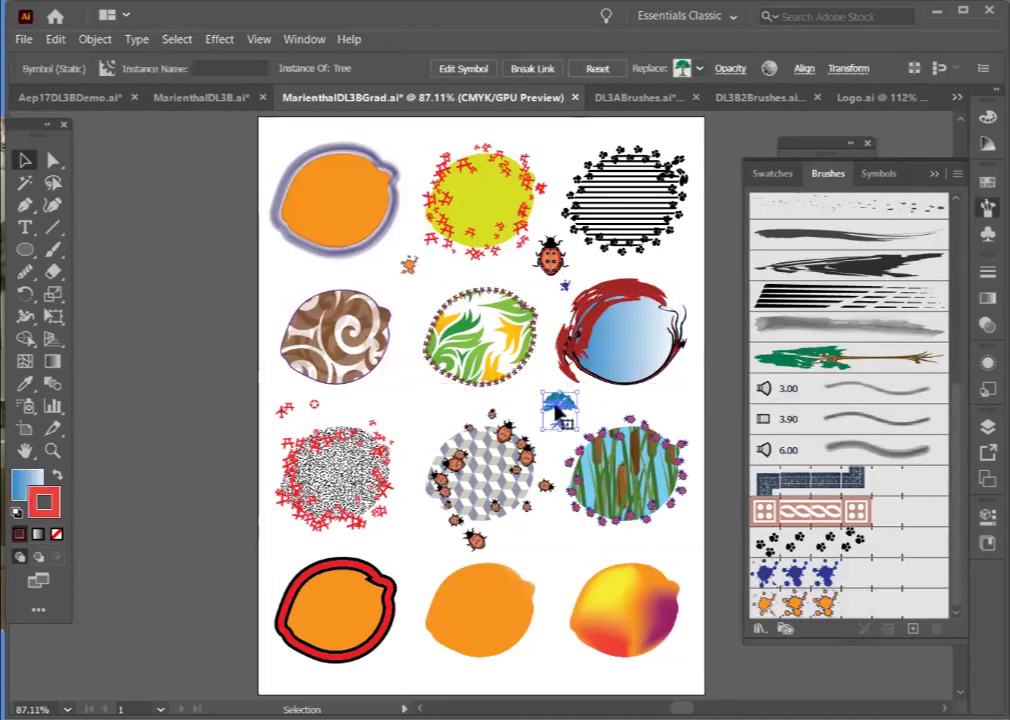
{"action": "left_click", "coordinate": [551, 258]}
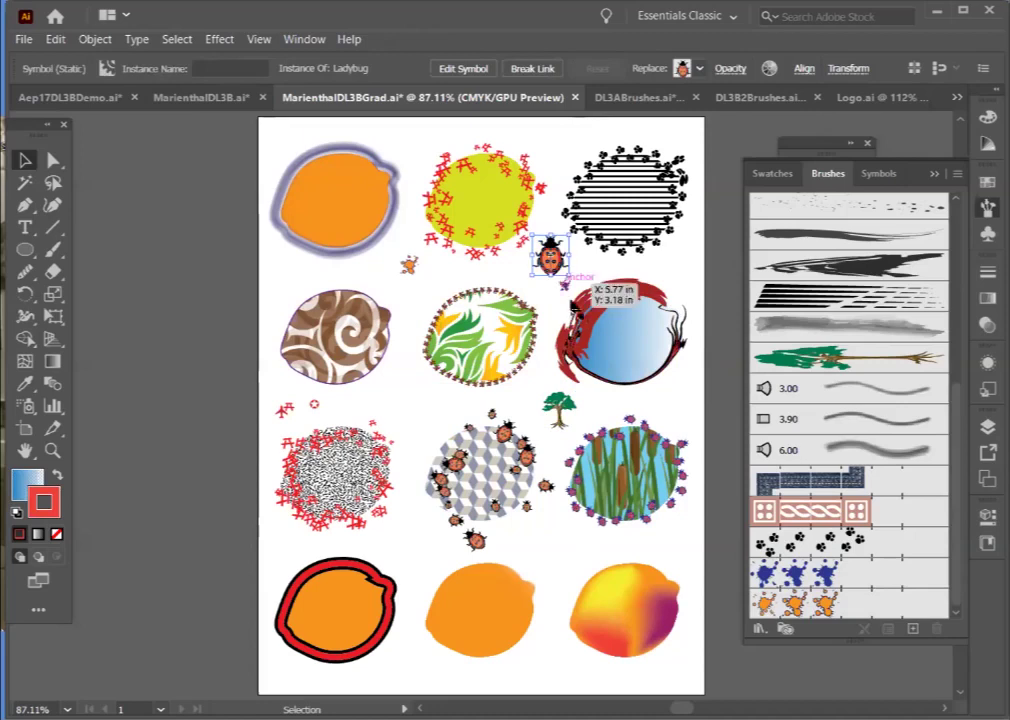
{"action": "left_click_drag", "start_coordinate": [551, 257], "coordinate": [826, 262]}
{"action": "left_click", "coordinate": [447, 433]}
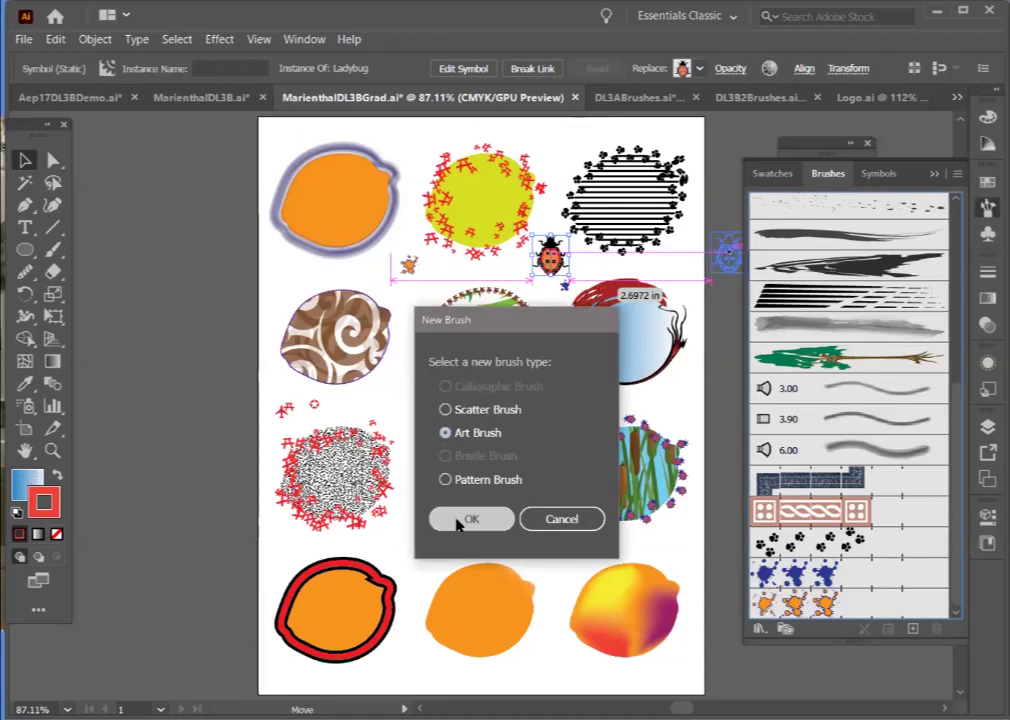
{"action": "left_click", "coordinate": [458, 522]}
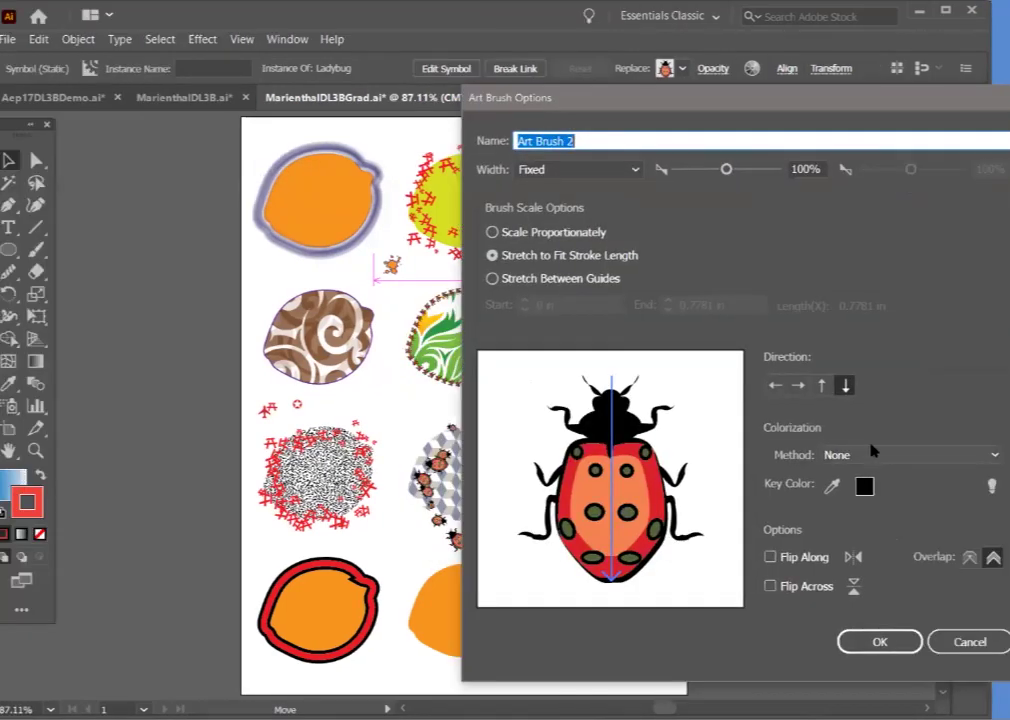
{"action": "left_click", "coordinate": [975, 469]}
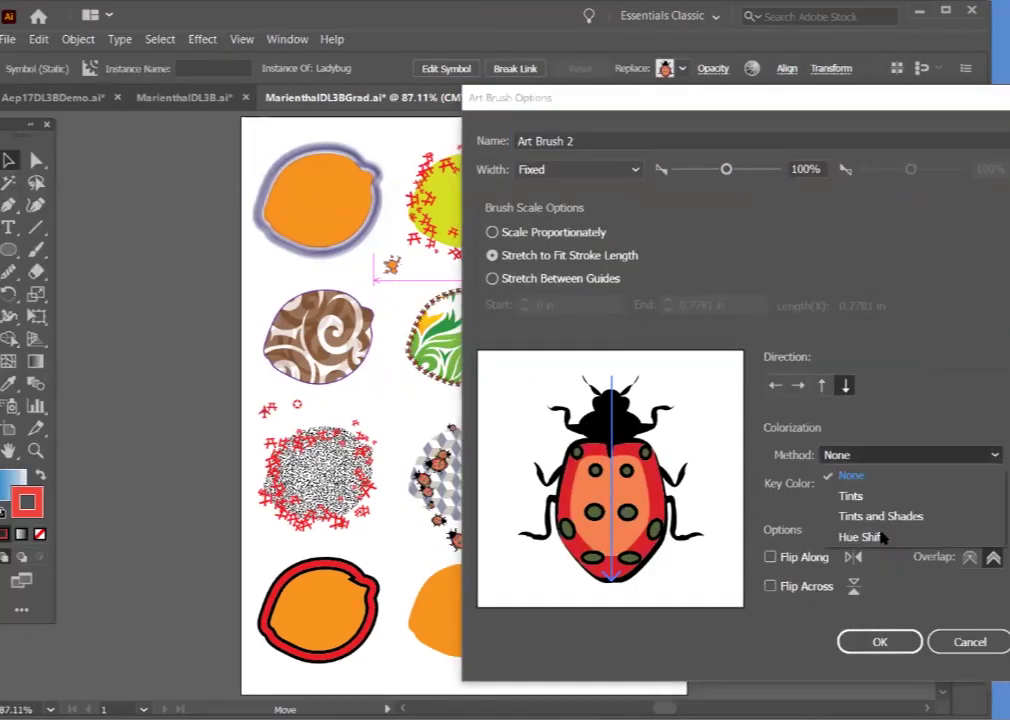
{"action": "left_click", "coordinate": [880, 516]}
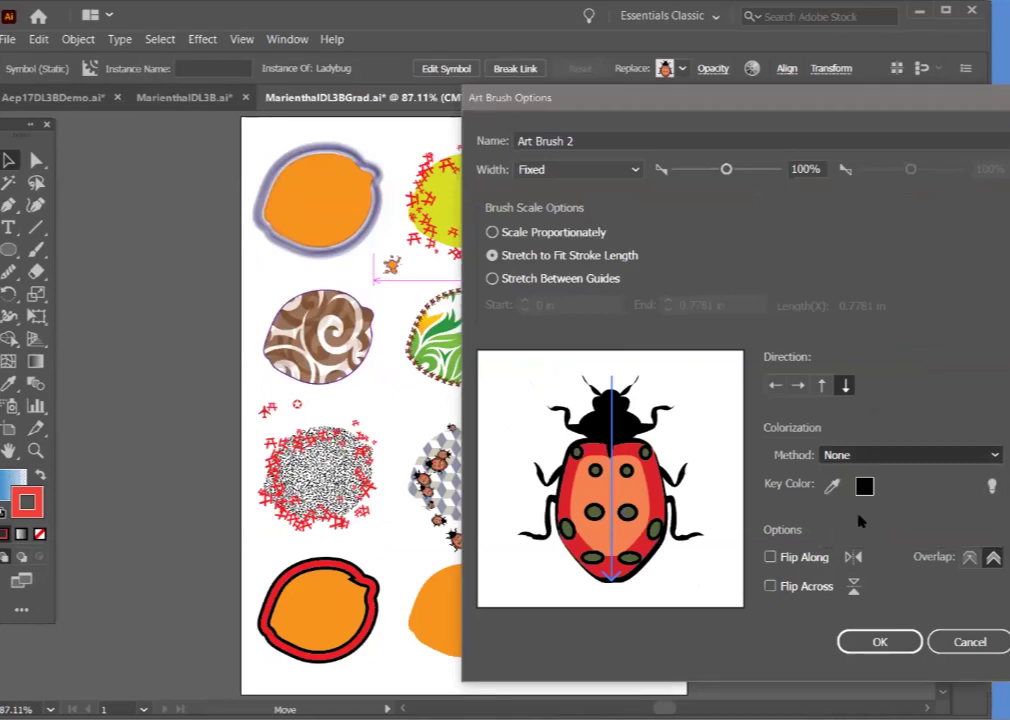
{"action": "left_click", "coordinate": [869, 643]}
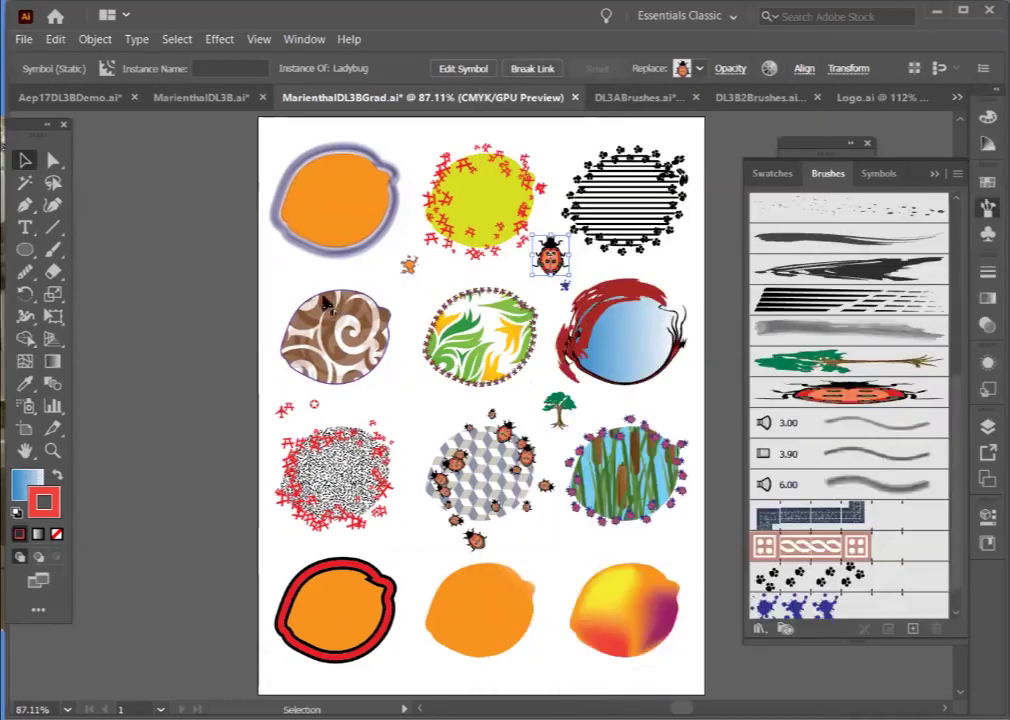
Apply the ladybug art brush to the brown swirl lemon's outline and reduce its stroke weight to 0.5 pt
{"action": "left_click", "coordinate": [310, 300]}
{"action": "left_click", "coordinate": [840, 396]}
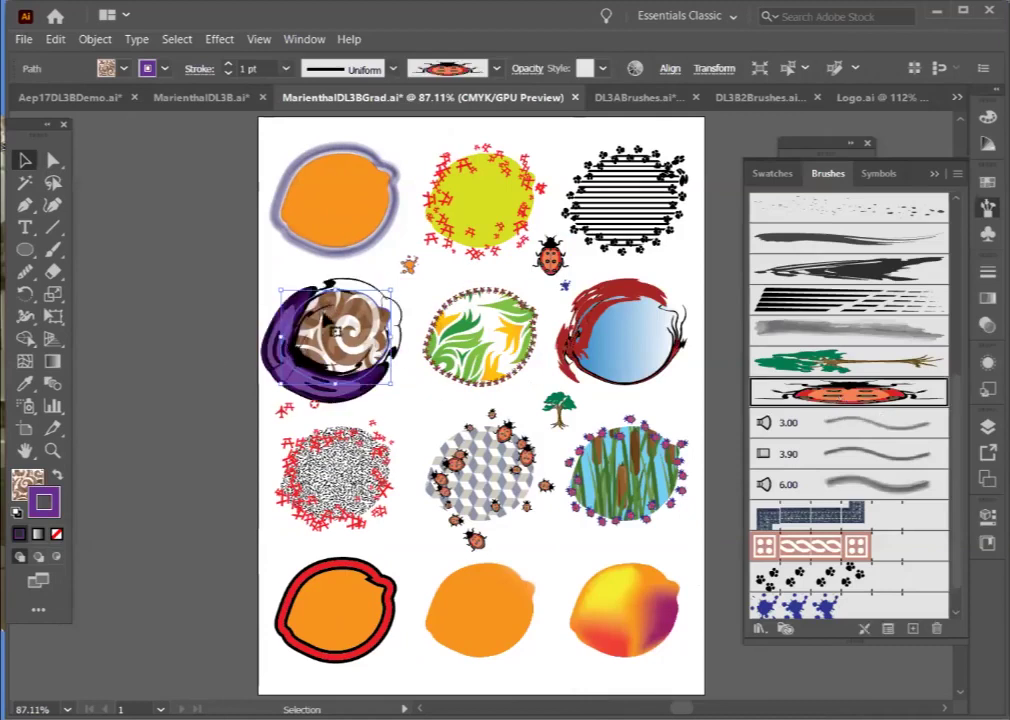
{"action": "left_click", "coordinate": [228, 74]}
{"action": "left_click", "coordinate": [227, 74]}
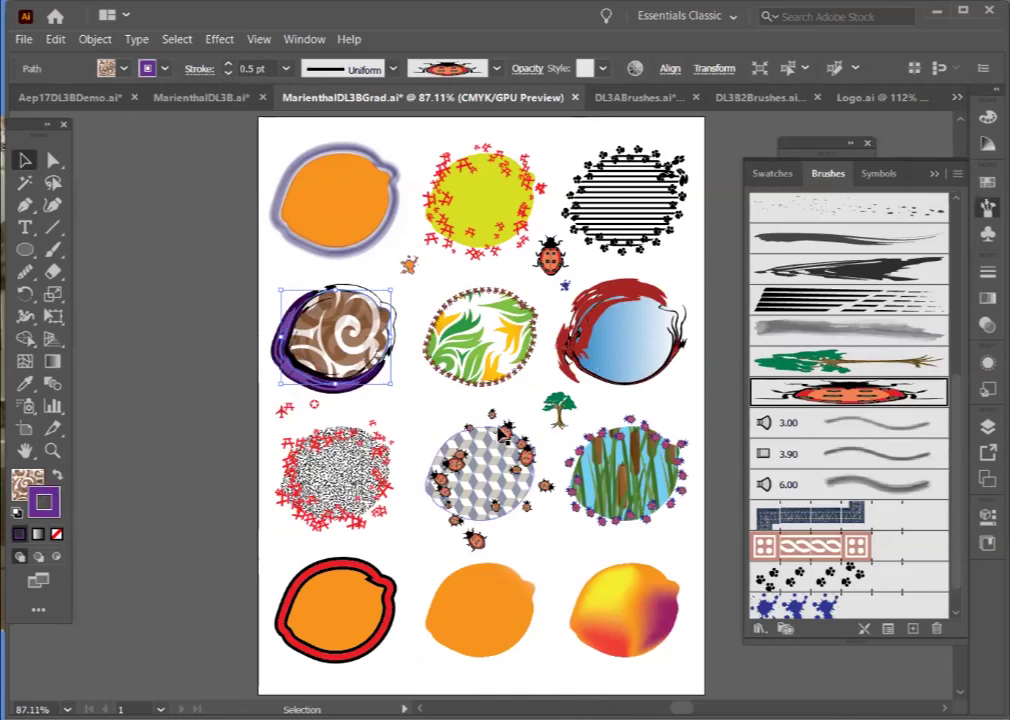
Set the ladybug scatter brush's colorization to Tints and Shades and update the cube-patterned lemon's outline with it
{"action": "left_click", "coordinate": [497, 432]}
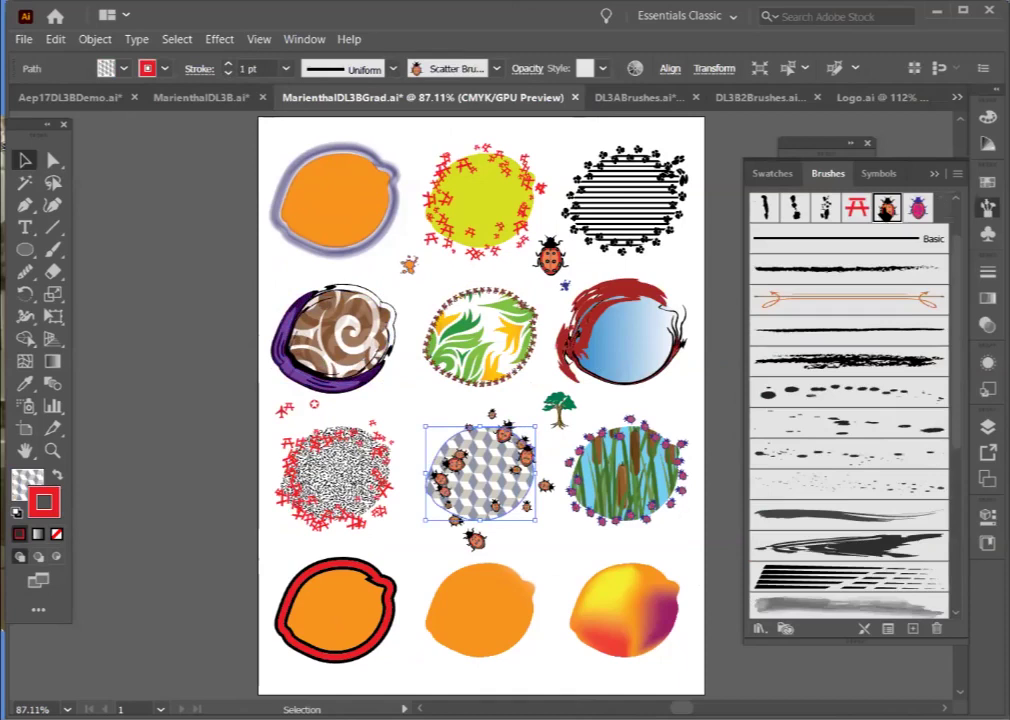
{"action": "double_click", "coordinate": [887, 207]}
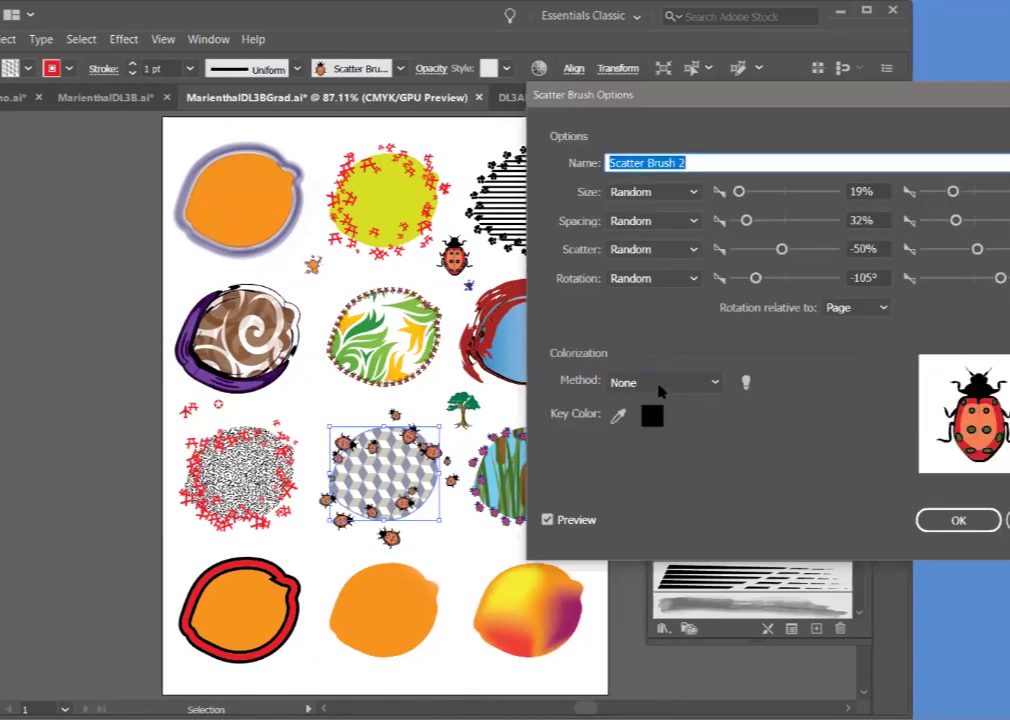
{"action": "left_click", "coordinate": [655, 385]}
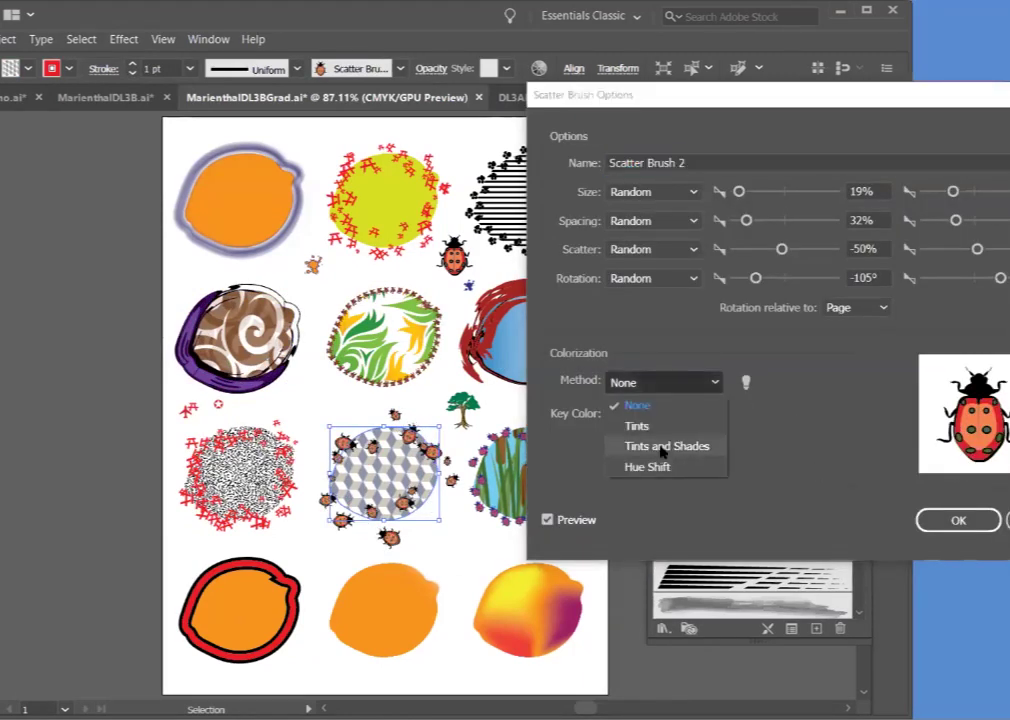
{"action": "left_click", "coordinate": [658, 447]}
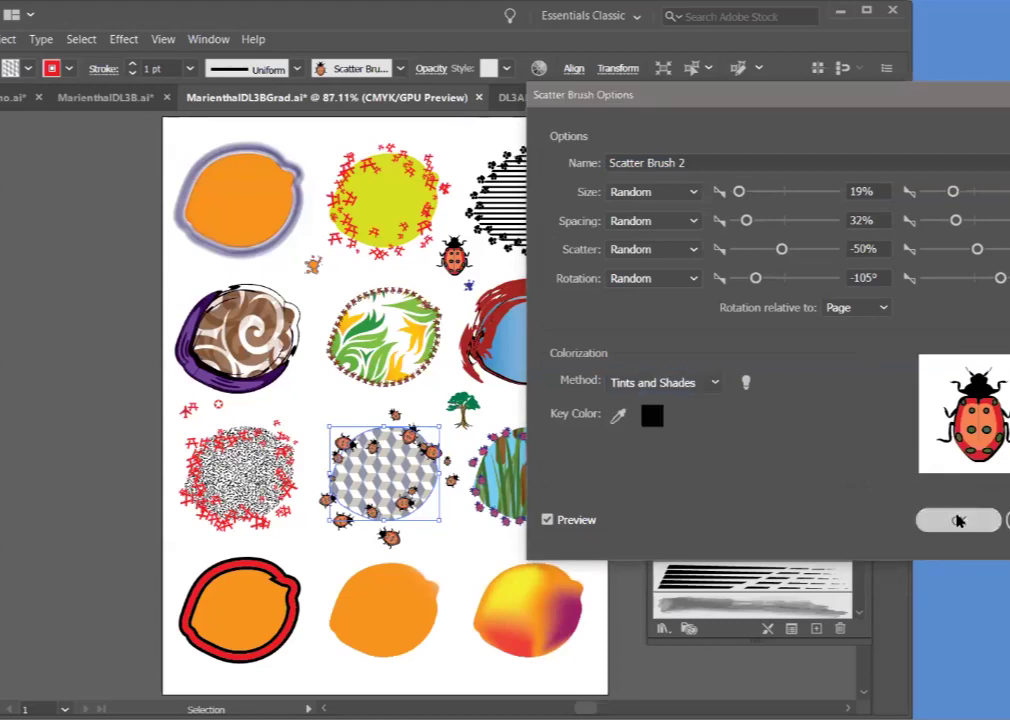
{"action": "left_click", "coordinate": [958, 520]}
{"action": "left_click", "coordinate": [298, 388]}
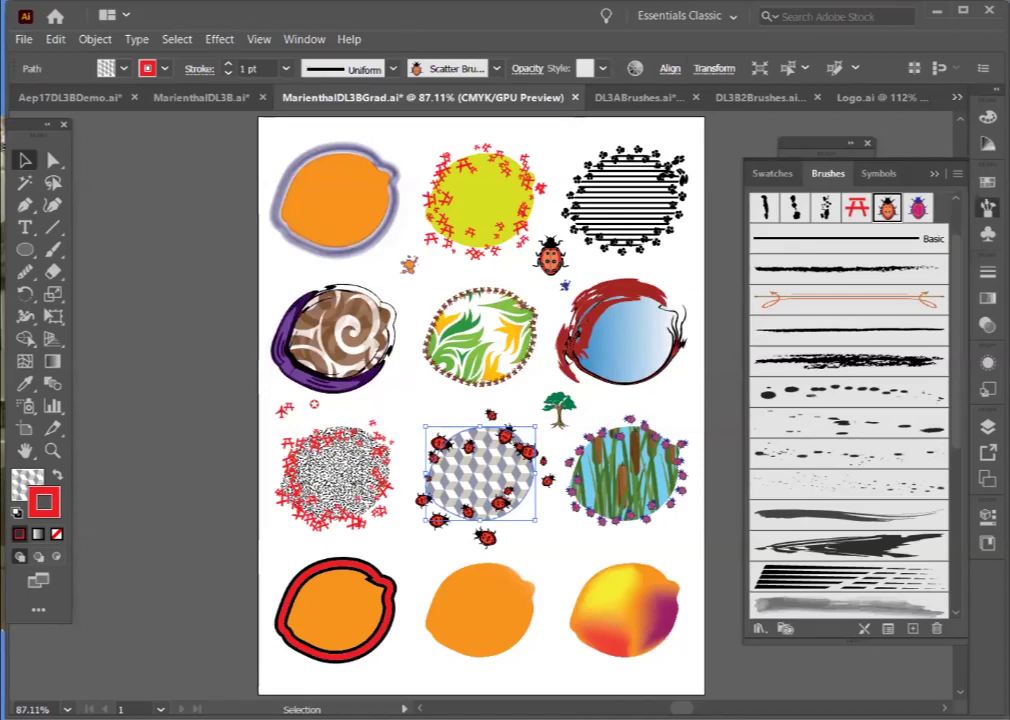
Try magenta, brown and orange stroke colors on the cube-patterned lemon's ladybug outline
{"action": "left_click", "coordinate": [988, 184]}
{"action": "left_click", "coordinate": [872, 231]}
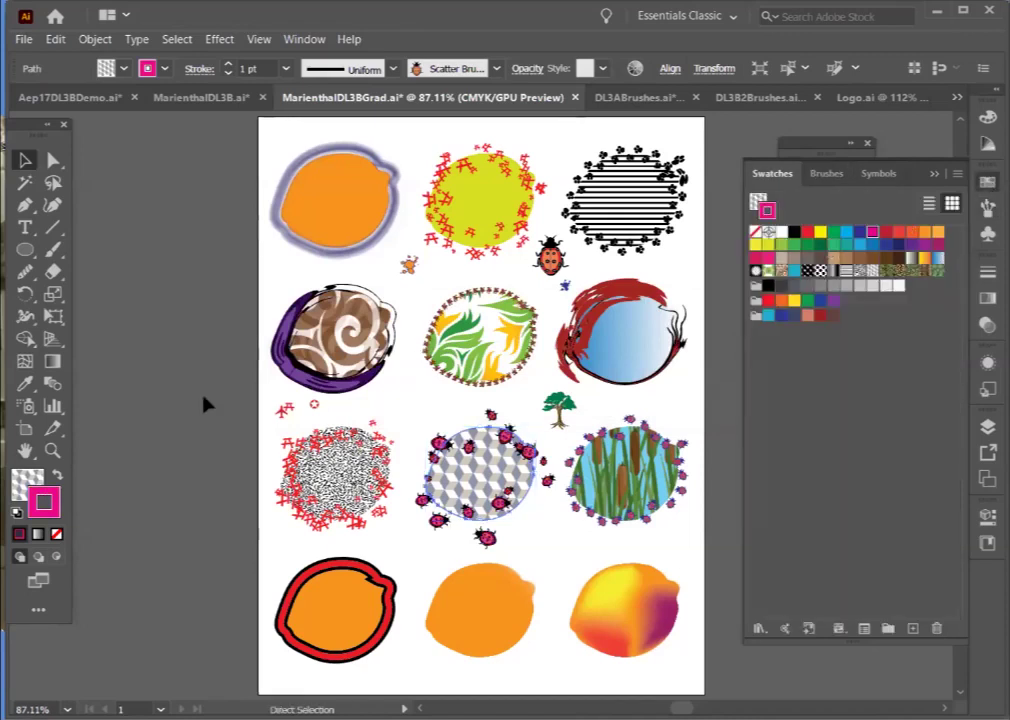
{"action": "key", "text": "ctrl+plus"}
{"action": "key", "text": "ctrl+plus"}
{"action": "key", "text": "ctrl+plus"}
{"action": "key", "text": "ctrl+plus"}
{"action": "left_click", "coordinate": [864, 245]}
{"action": "key", "text": "ctrl+z"}
{"action": "left_click", "coordinate": [894, 261]}
{"action": "left_click", "coordinate": [887, 258]}
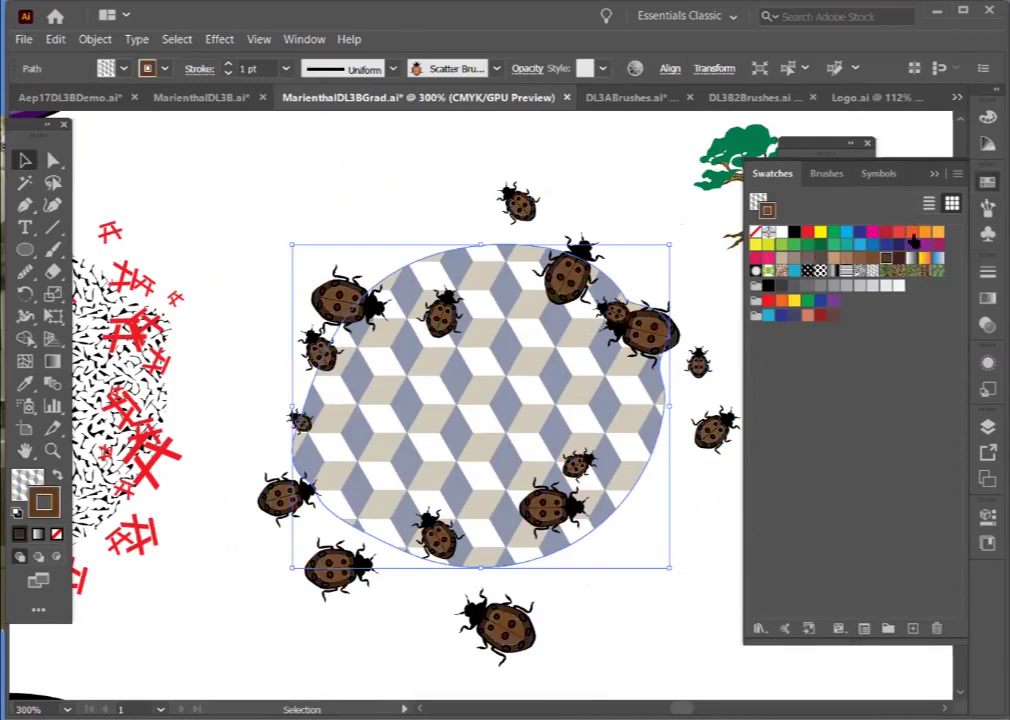
{"action": "left_click", "coordinate": [925, 232]}
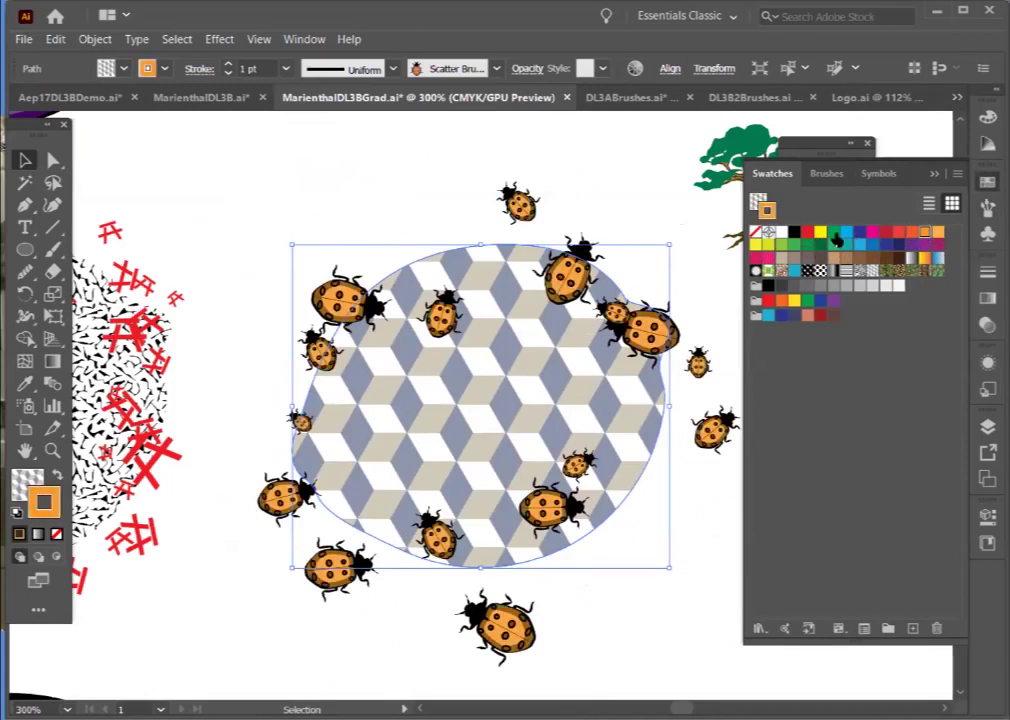
Color the cube-patterned lemon's ladybug stroke red and fit the whole artboard in view
{"action": "left_click", "coordinate": [808, 232]}
{"action": "key", "text": "ctrl"}
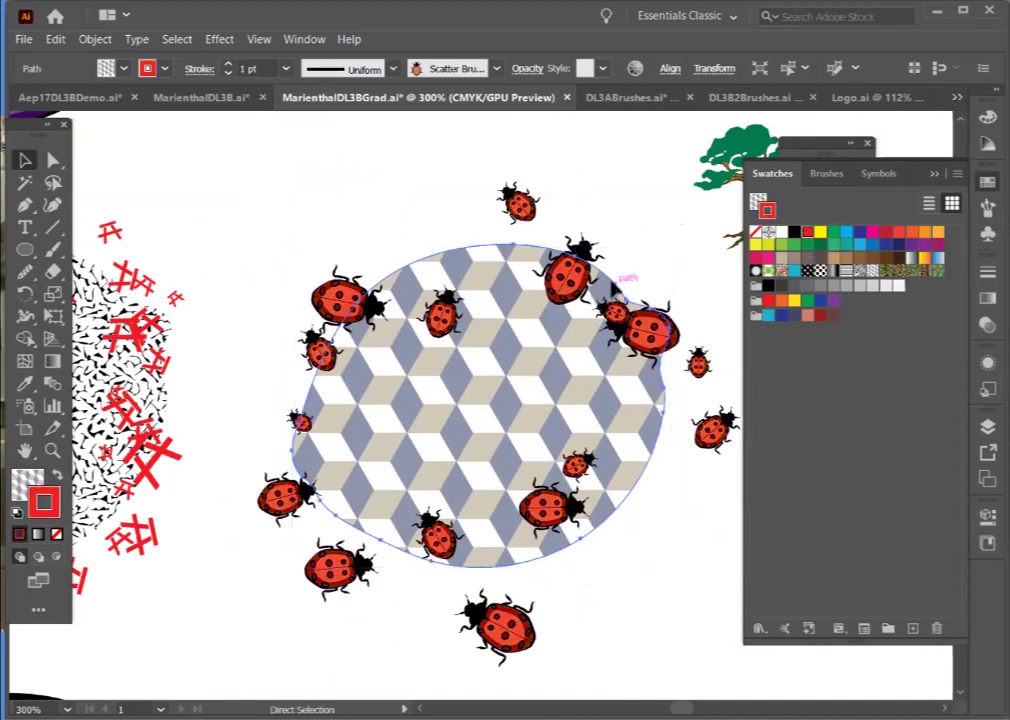
{"action": "key", "text": "ctrl+0"}
Delete the plain orange mesh lemon in the bottom row and put a copy of the purple-outlined orange lemon in its place
{"action": "left_click", "coordinate": [604, 604]}
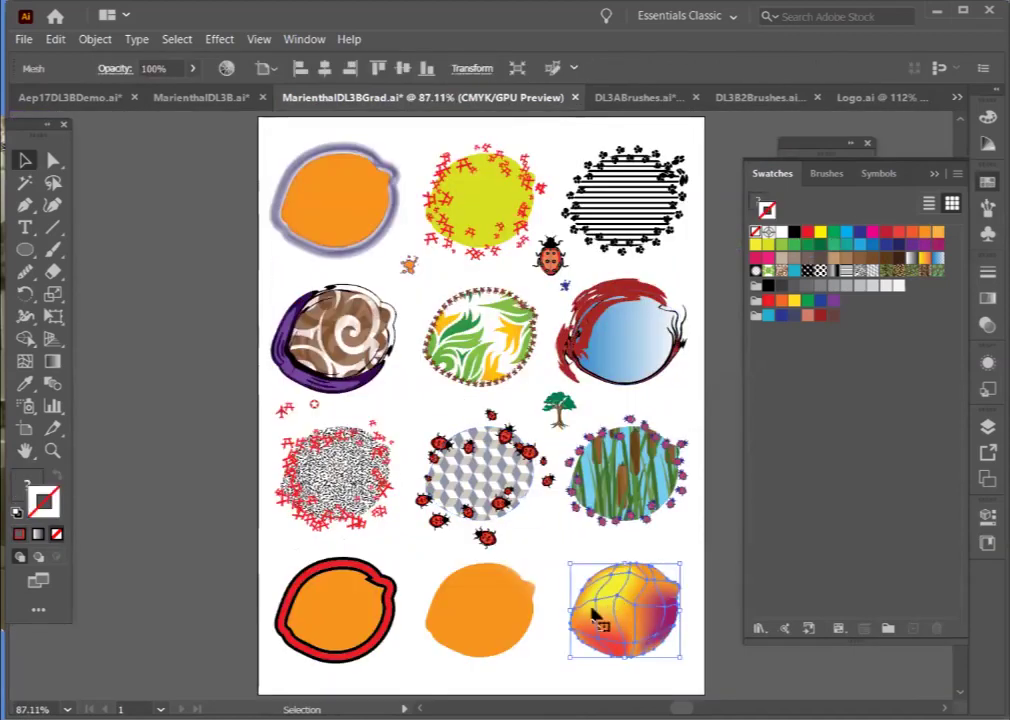
{"action": "left_click", "coordinate": [487, 596]}
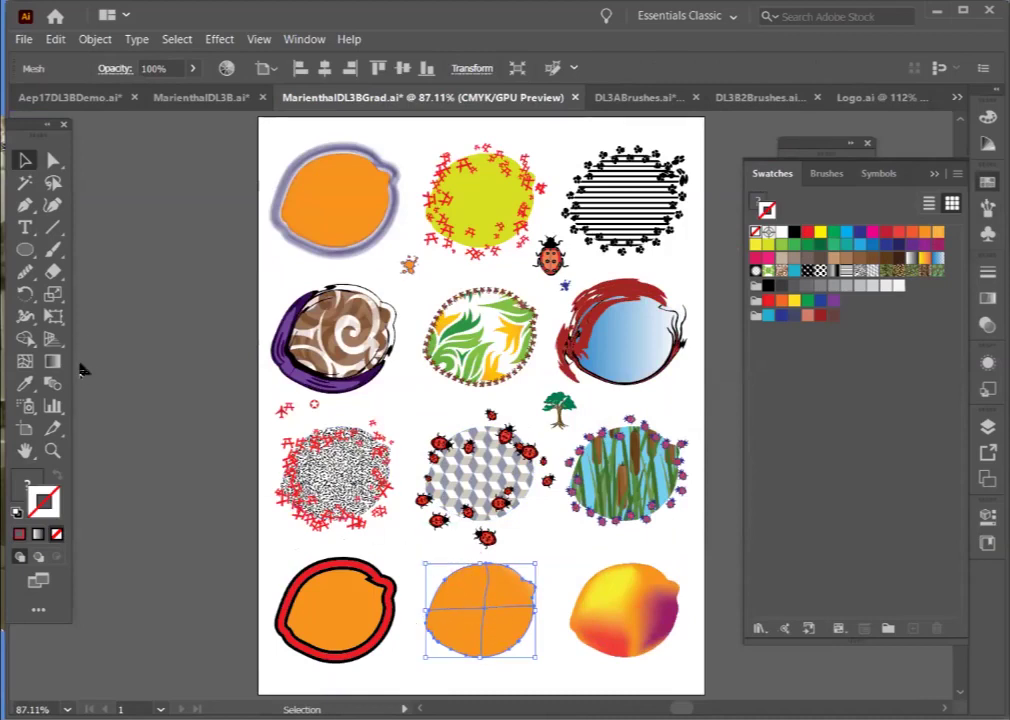
{"action": "left_click", "coordinate": [278, 160]}
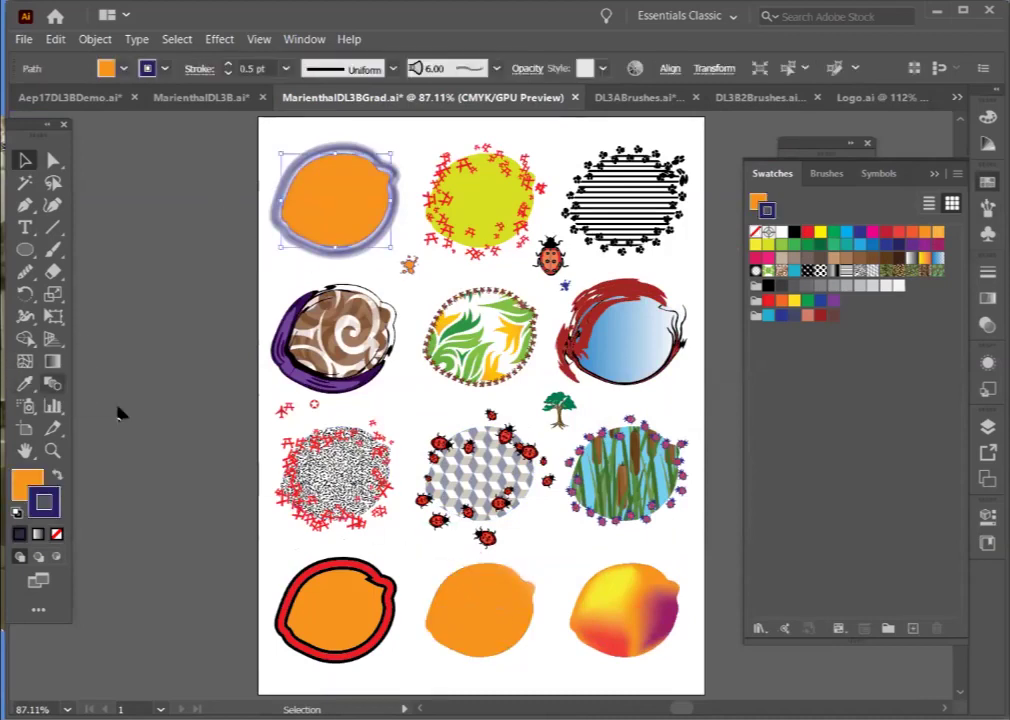
{"action": "left_click", "coordinate": [471, 627]}
{"action": "key", "text": "Delete"}
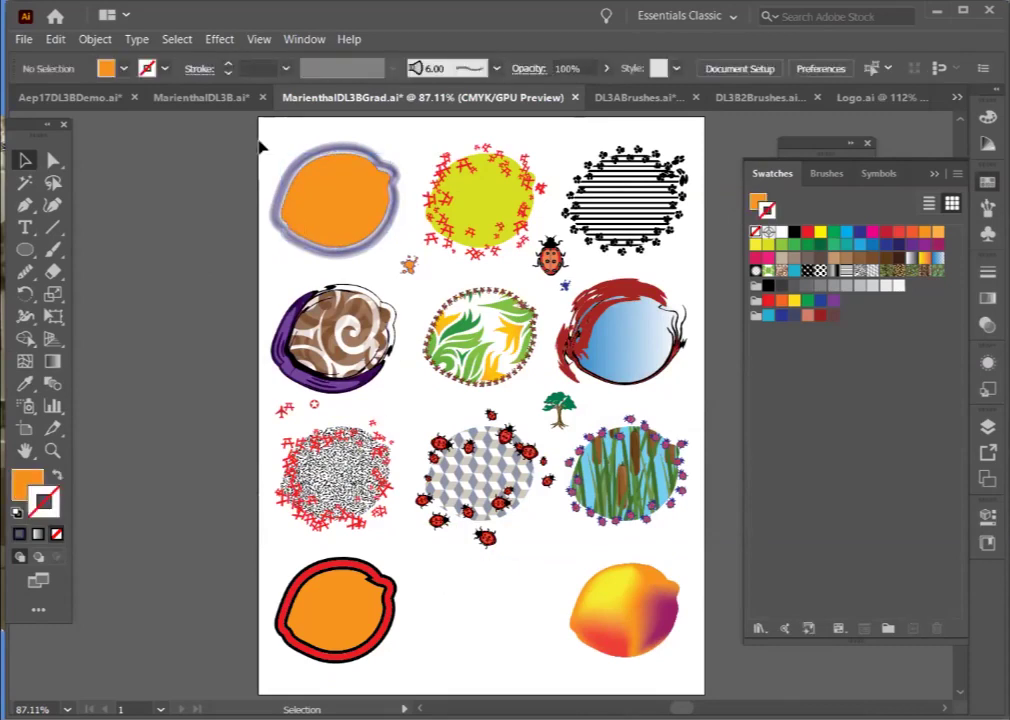
{"action": "left_click", "coordinate": [331, 199]}
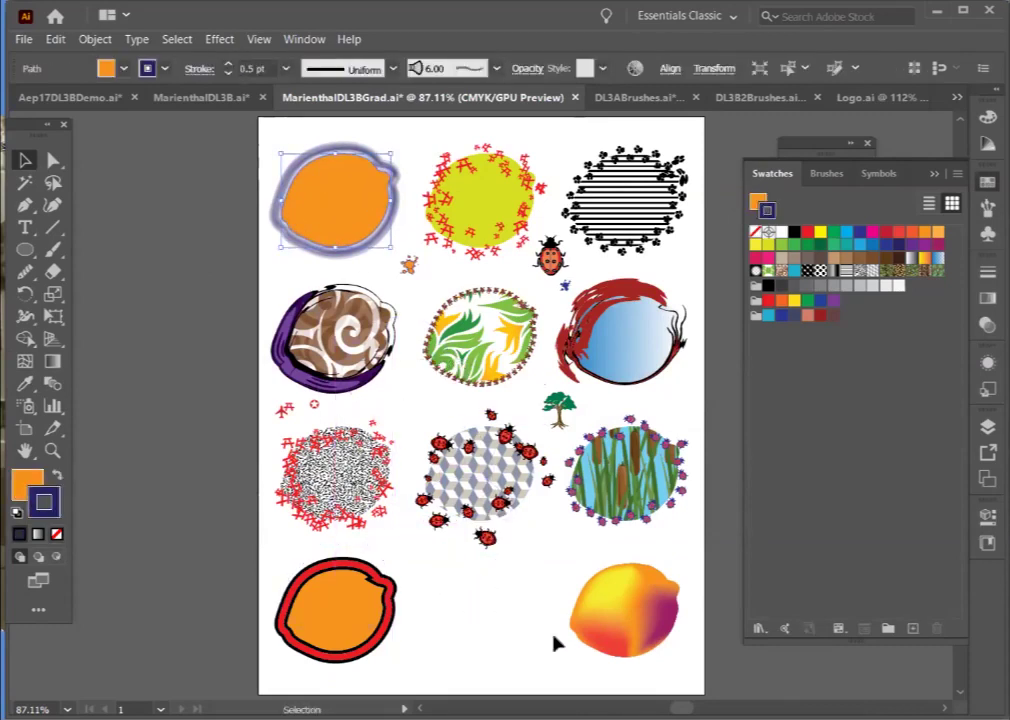
{"action": "left_click_drag", "start_coordinate": [327, 198], "coordinate": [487, 593]}
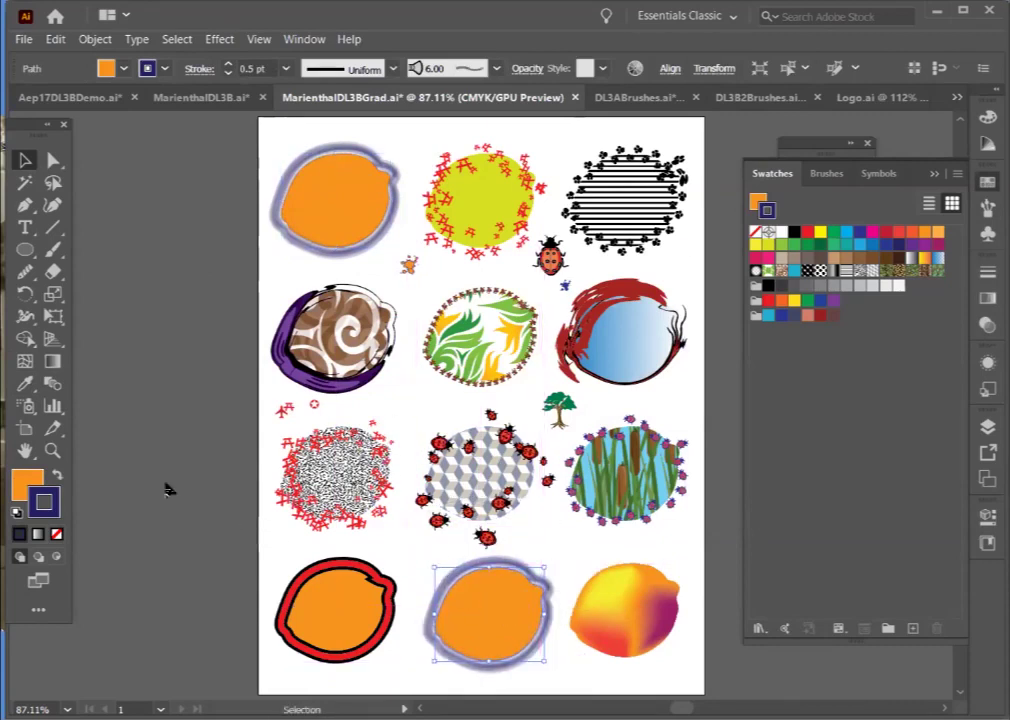
Add a gradient mesh point near the center of the copied orange lemon, color it yellow, and deselect the lemon
{"action": "left_click", "coordinate": [25, 362]}
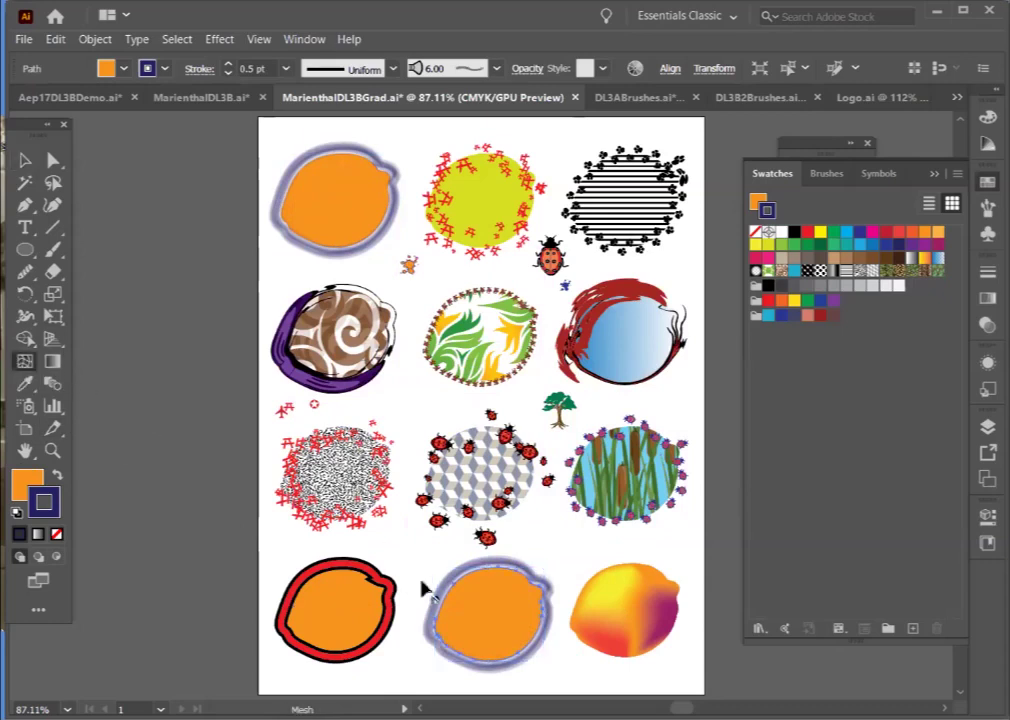
{"action": "left_click", "coordinate": [500, 612]}
{"action": "left_click_drag", "start_coordinate": [807, 243], "coordinate": [478, 600]}
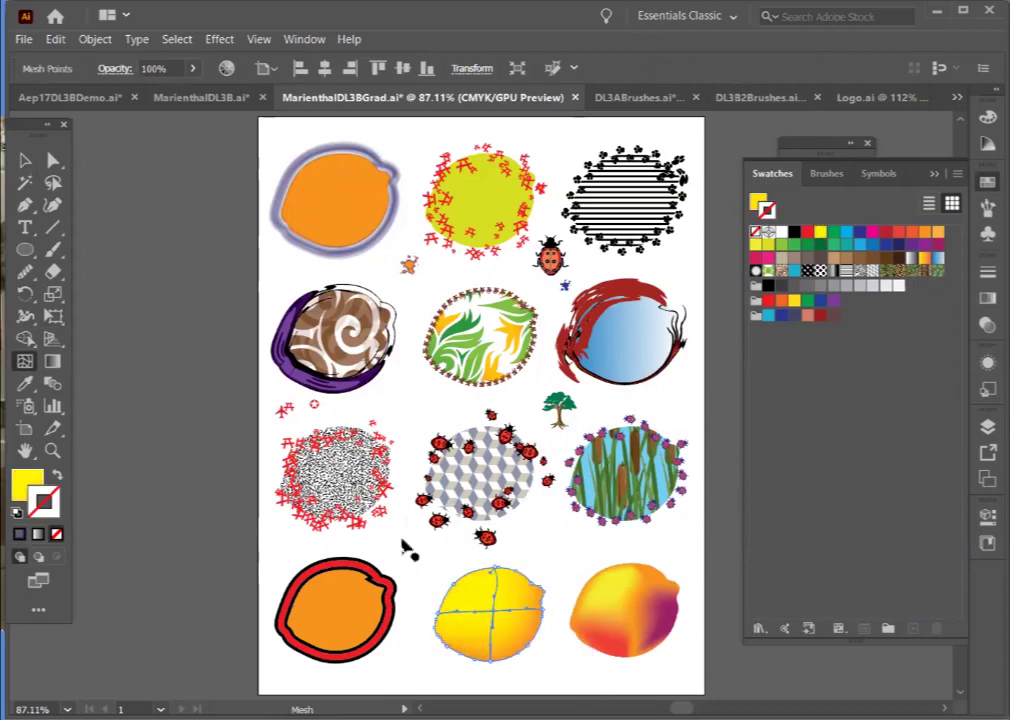
{"action": "left_click", "coordinate": [25, 160]}
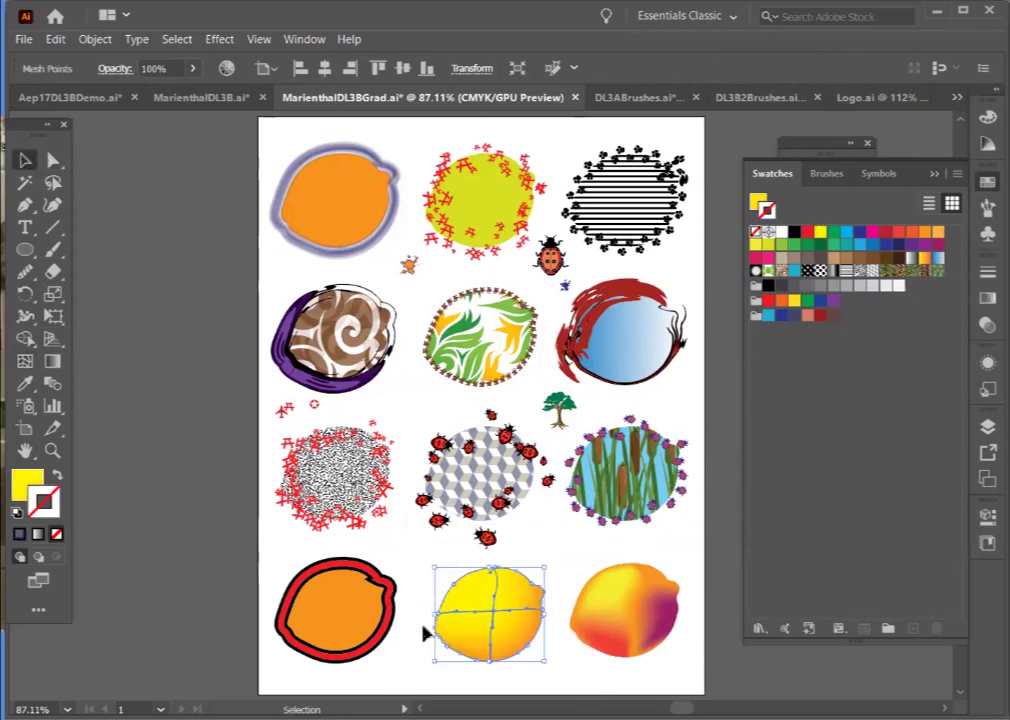
{"action": "left_click", "coordinate": [490, 672]}
Open the red-outlined orange lemon's group in isolation mode
{"action": "key", "text": "z"}
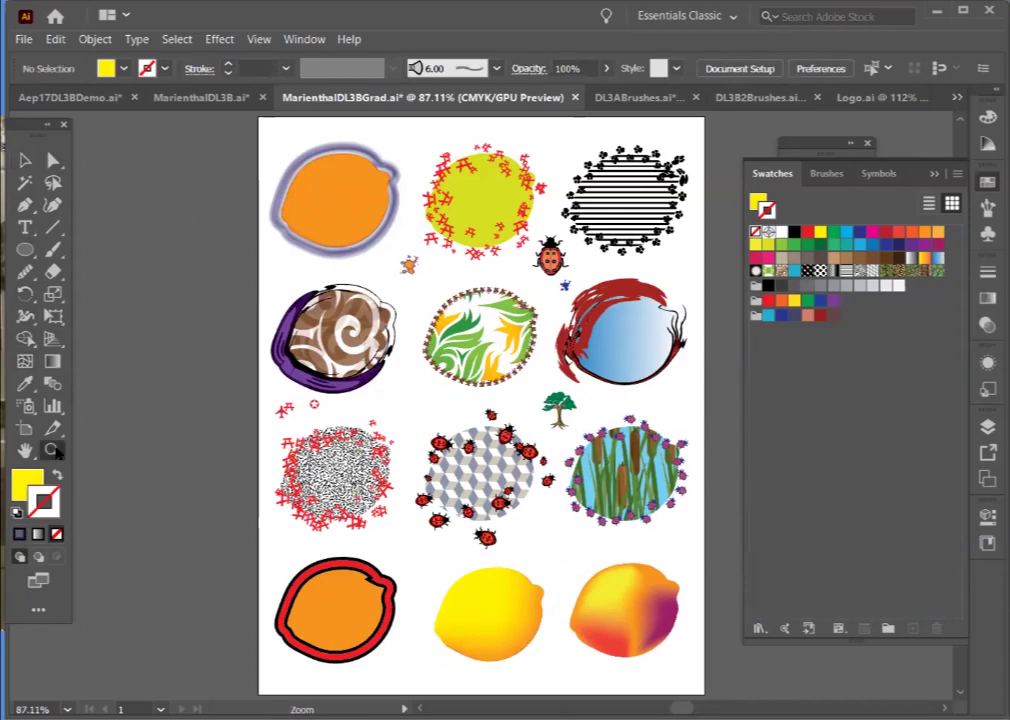
{"action": "left_click_drag", "start_coordinate": [232, 535], "coordinate": [428, 677]}
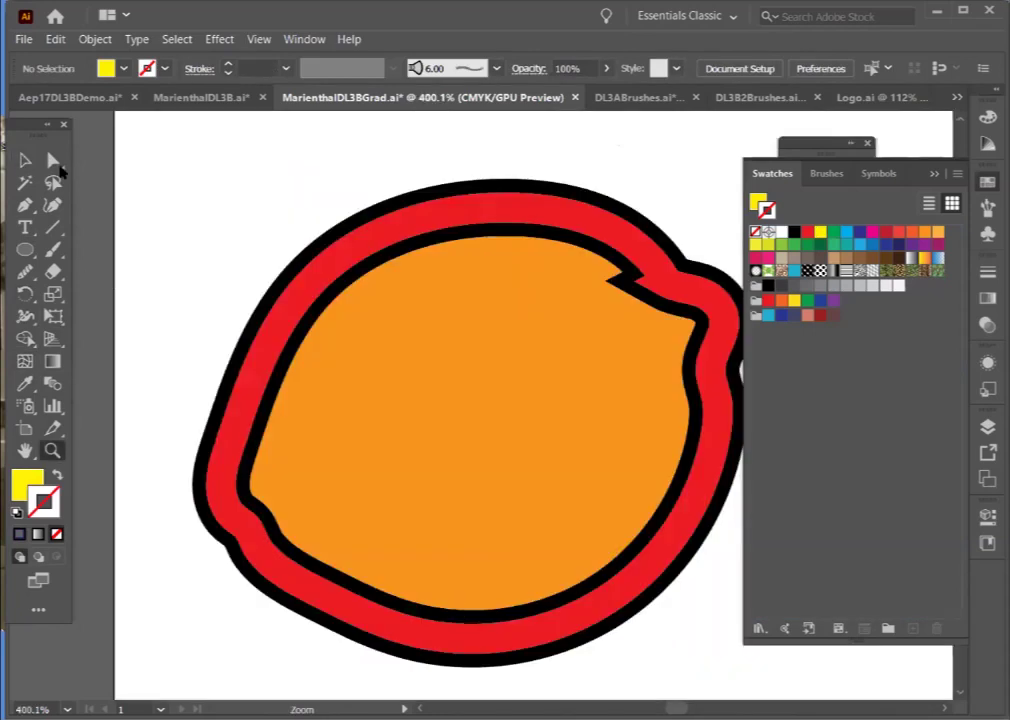
{"action": "left_click", "coordinate": [25, 160]}
{"action": "left_click", "coordinate": [365, 235]}
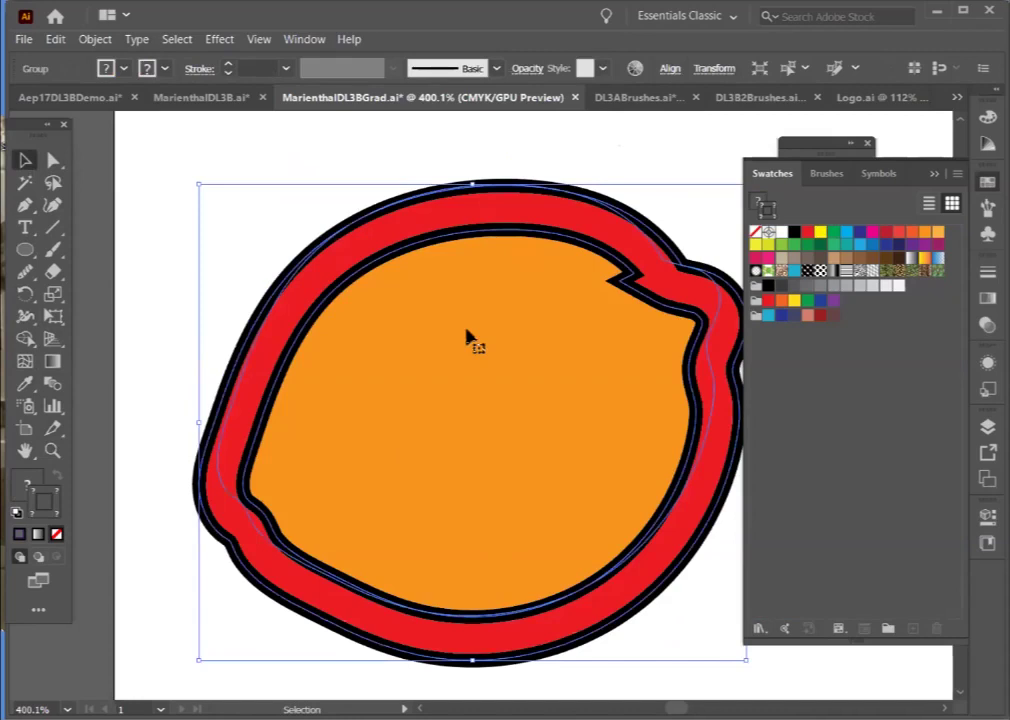
{"action": "double_click", "coordinate": [440, 322]}
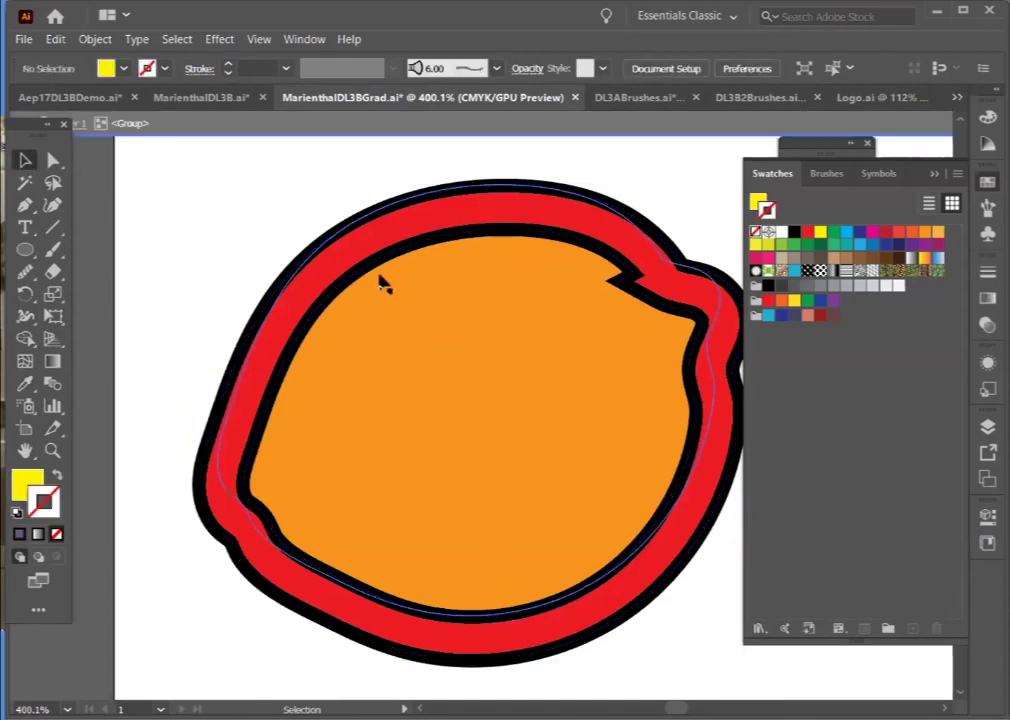
Move the black-edged red outline off the orange lemon and out beyond the artboard, and delete it
{"action": "left_click_drag", "start_coordinate": [372, 264], "coordinate": [247, 222]}
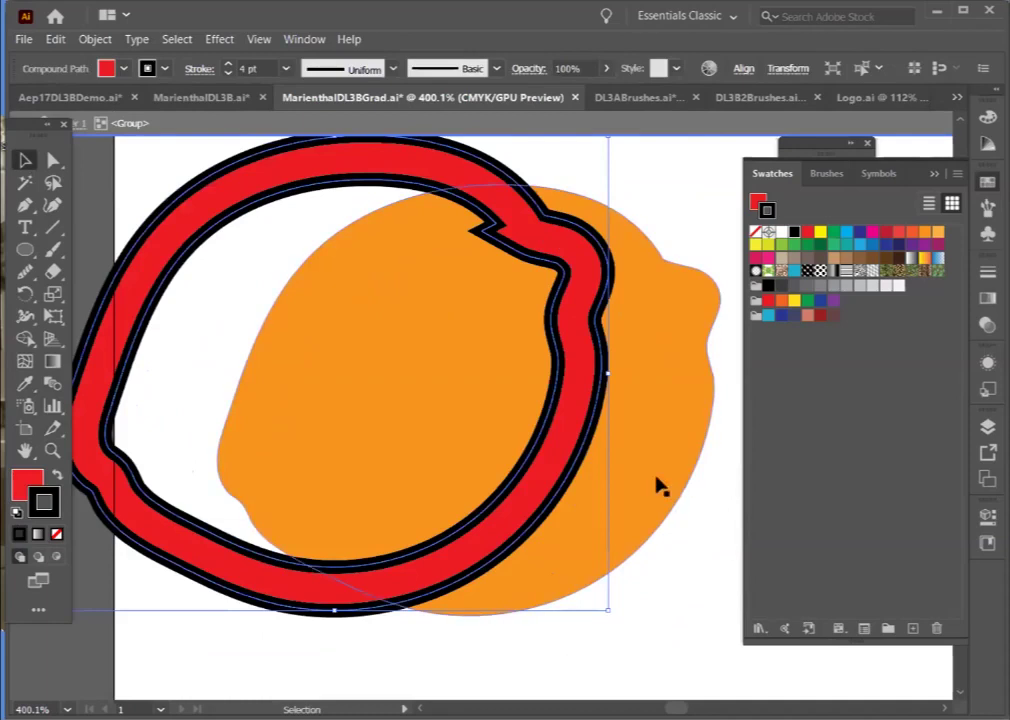
{"action": "left_click", "coordinate": [630, 503]}
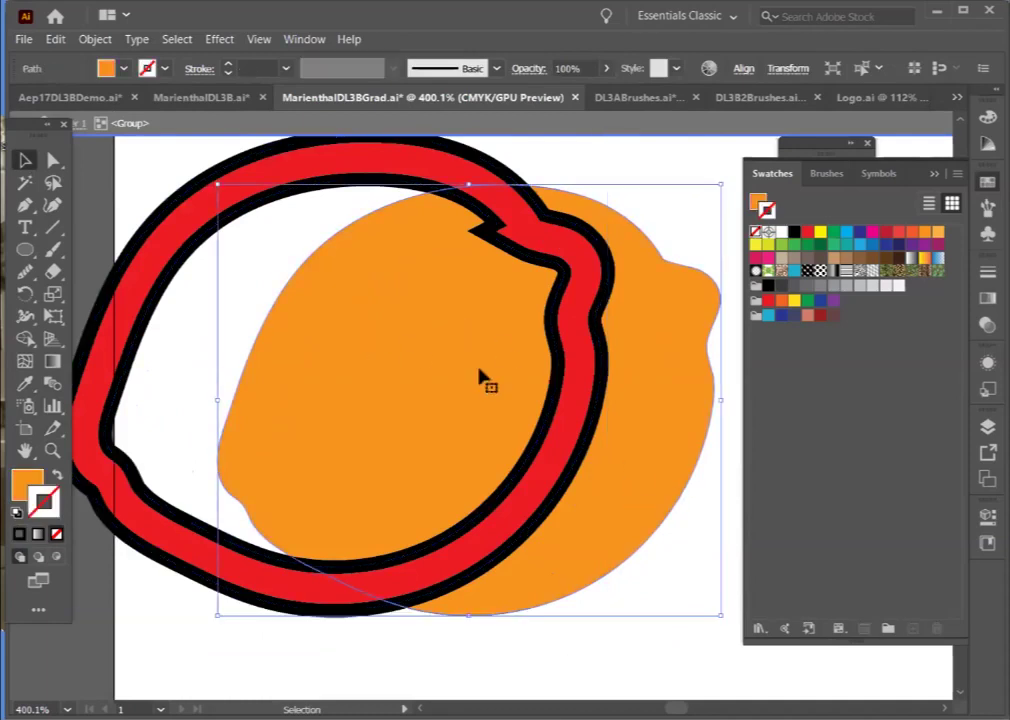
{"action": "key", "text": "ctrl+0"}
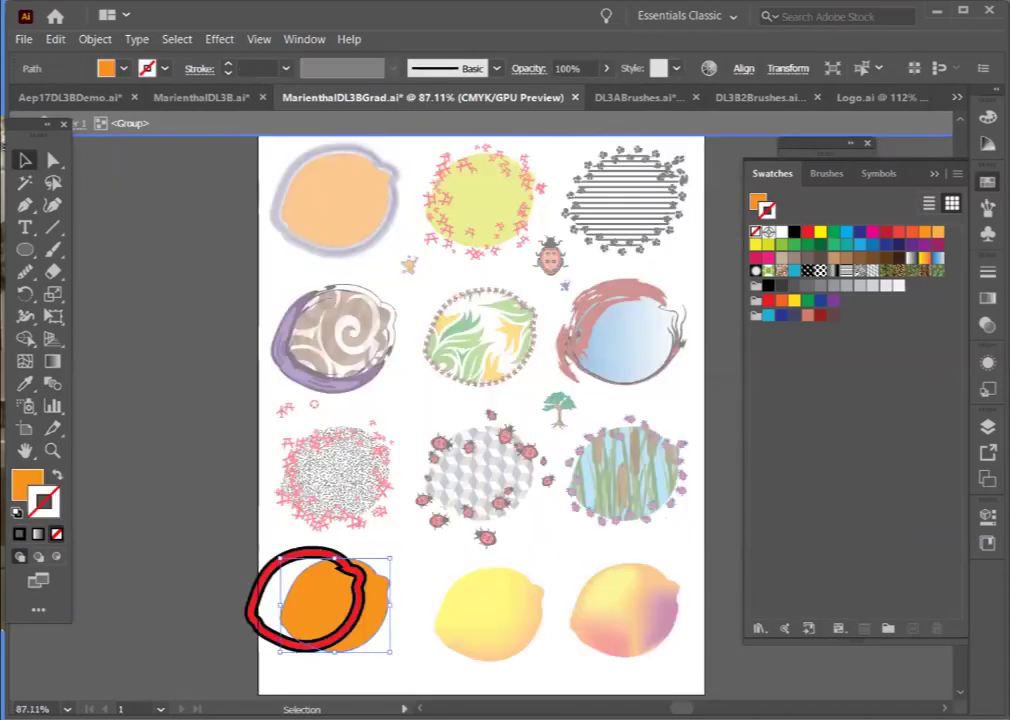
{"action": "left_click_drag", "start_coordinate": [258, 584], "coordinate": [190, 405]}
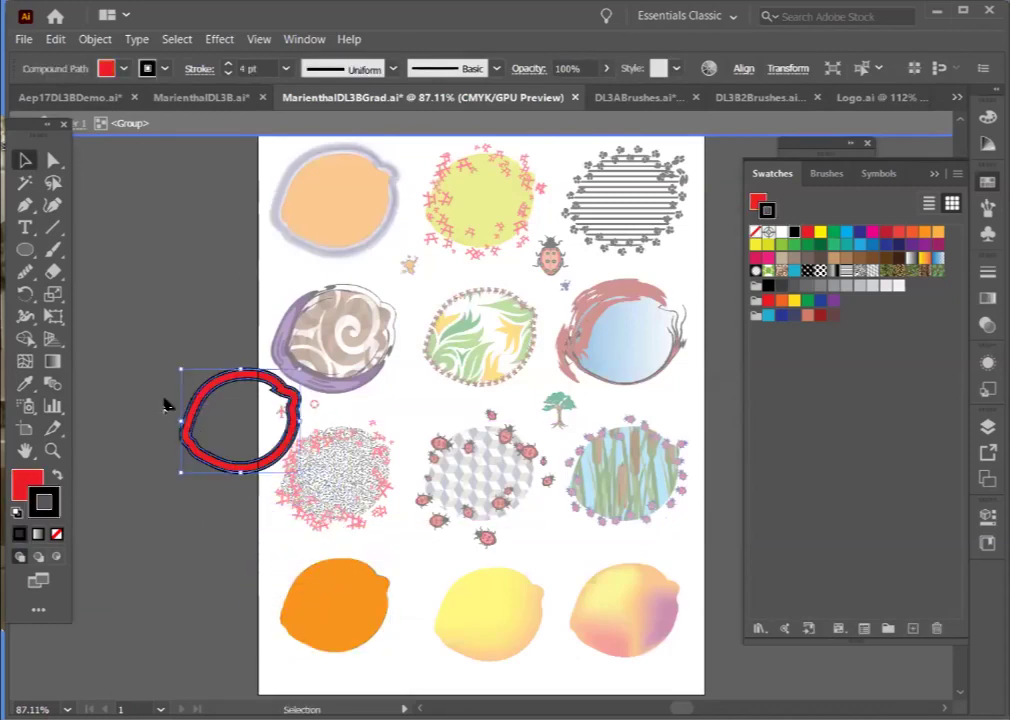
{"action": "key", "text": "Delete"}
Give the remaining orange lemon in the bottom row a red stroke with a weight of 14 pt
{"action": "left_click", "coordinate": [350, 594]}
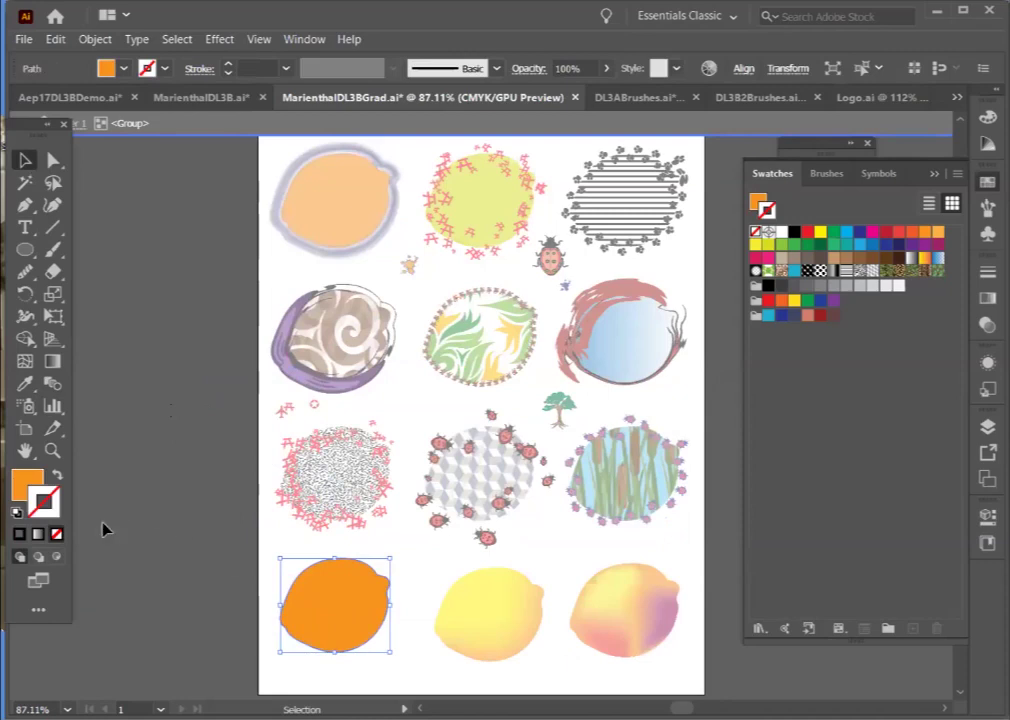
{"action": "left_click", "coordinate": [807, 232]}
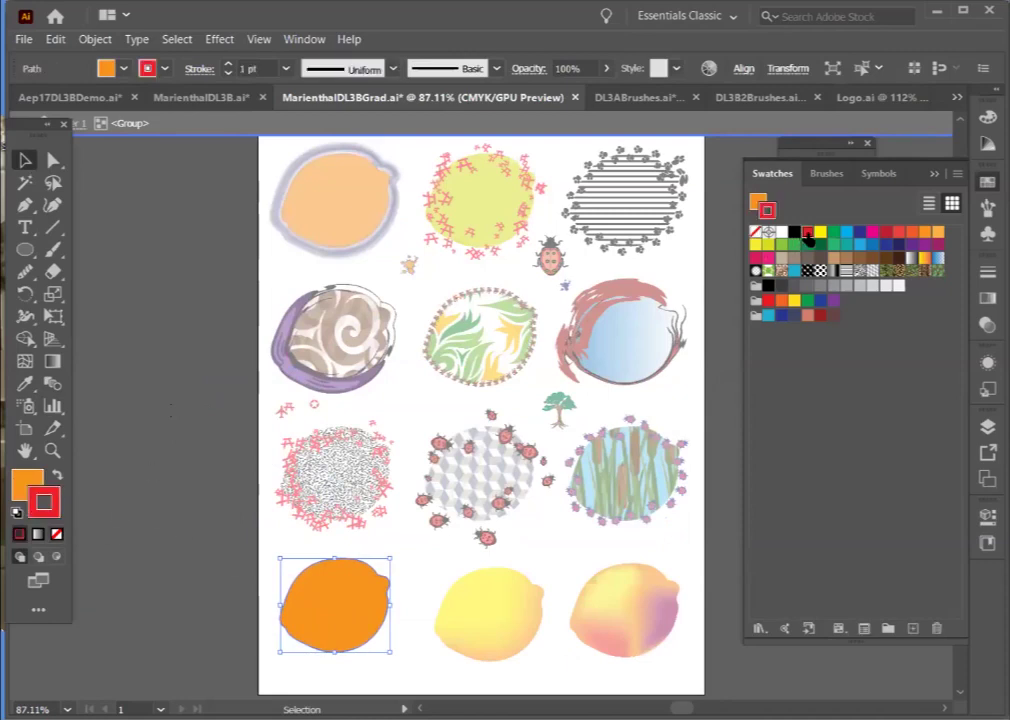
{"action": "left_click", "coordinate": [228, 64]}
{"action": "left_click", "coordinate": [228, 64]}
{"action": "left_click", "coordinate": [228, 64]}
{"action": "left_click", "coordinate": [228, 64]}
{"action": "left_click", "coordinate": [228, 64]}
{"action": "left_click", "coordinate": [228, 64]}
{"action": "left_click", "coordinate": [228, 64]}
{"action": "left_click", "coordinate": [228, 64]}
Reduce the orange lemon's red stroke weight to 11 pt
{"action": "key", "text": "a"}
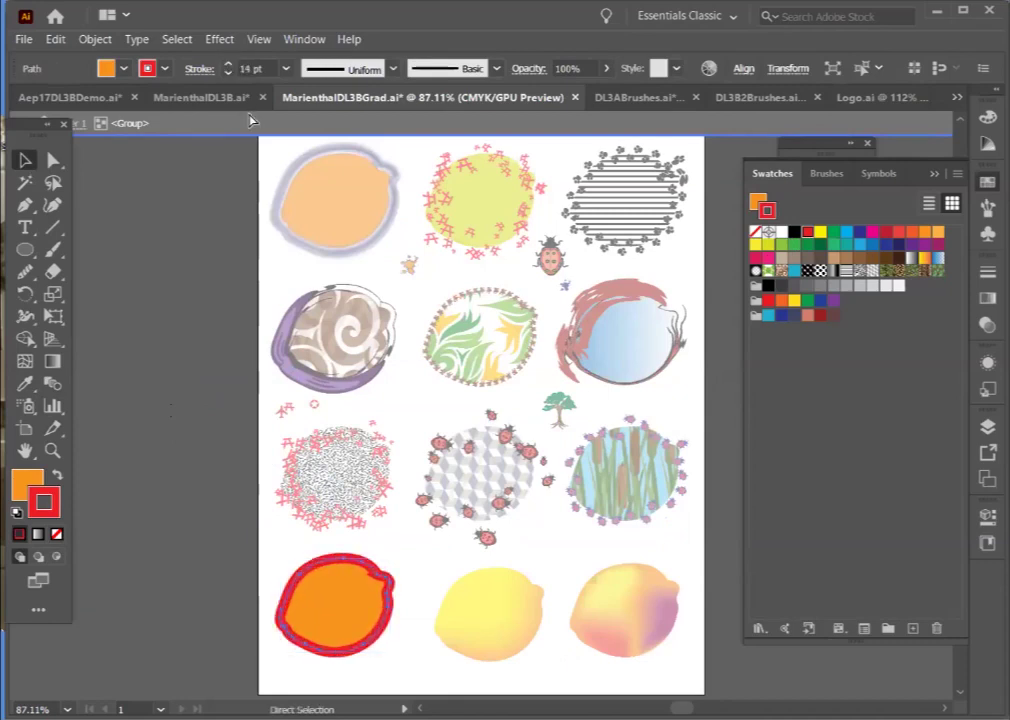
{"action": "key", "text": "ctrl+equal"}
{"action": "key", "text": "ctrl+equal"}
{"action": "key", "text": "ctrl+equal"}
{"action": "key", "text": "v"}
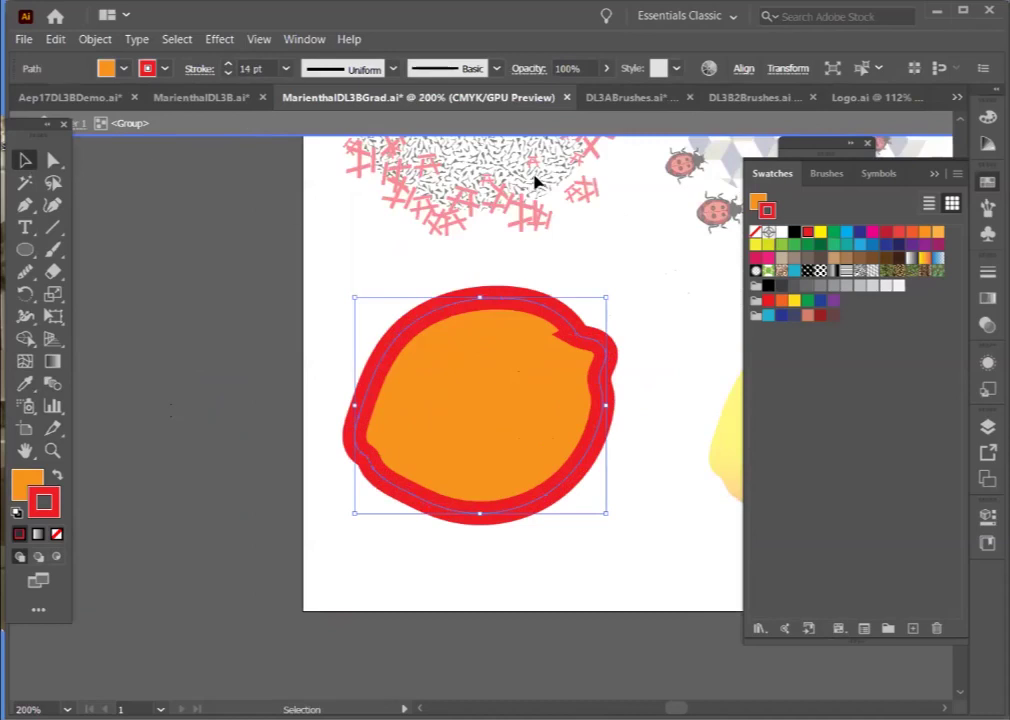
{"action": "left_click", "coordinate": [228, 73]}
{"action": "left_click", "coordinate": [228, 73]}
{"action": "left_click", "coordinate": [228, 73]}
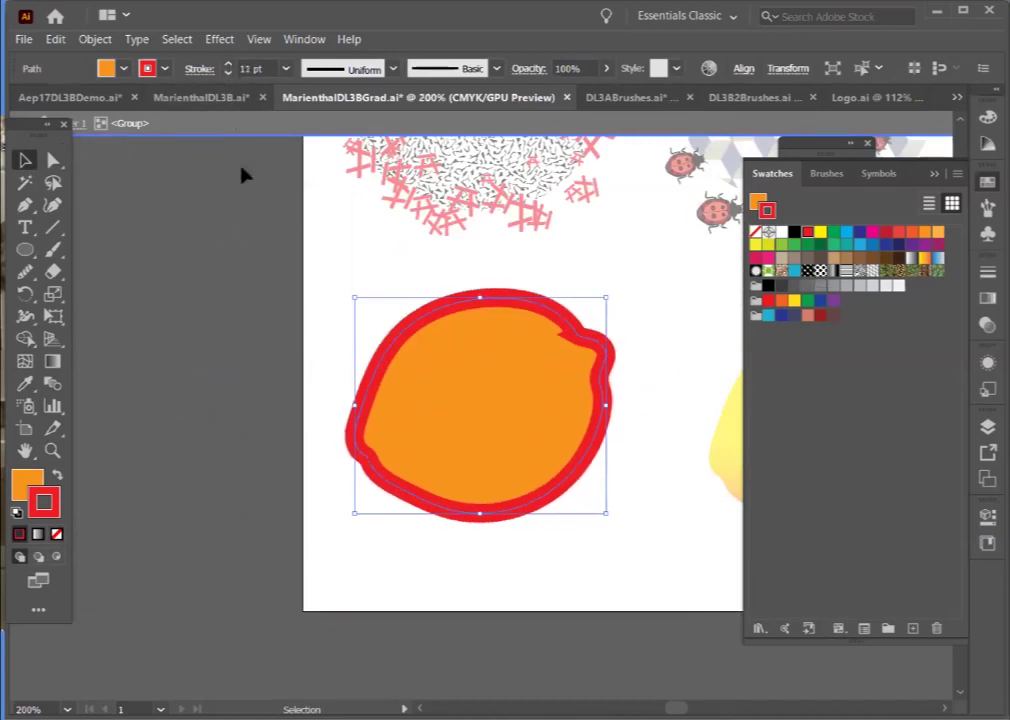
Expand the lemon's fill and stroke into separate shapes
{"action": "left_click", "coordinate": [352, 357]}
{"action": "left_click", "coordinate": [392, 350]}
{"action": "left_click", "coordinate": [94, 39]}
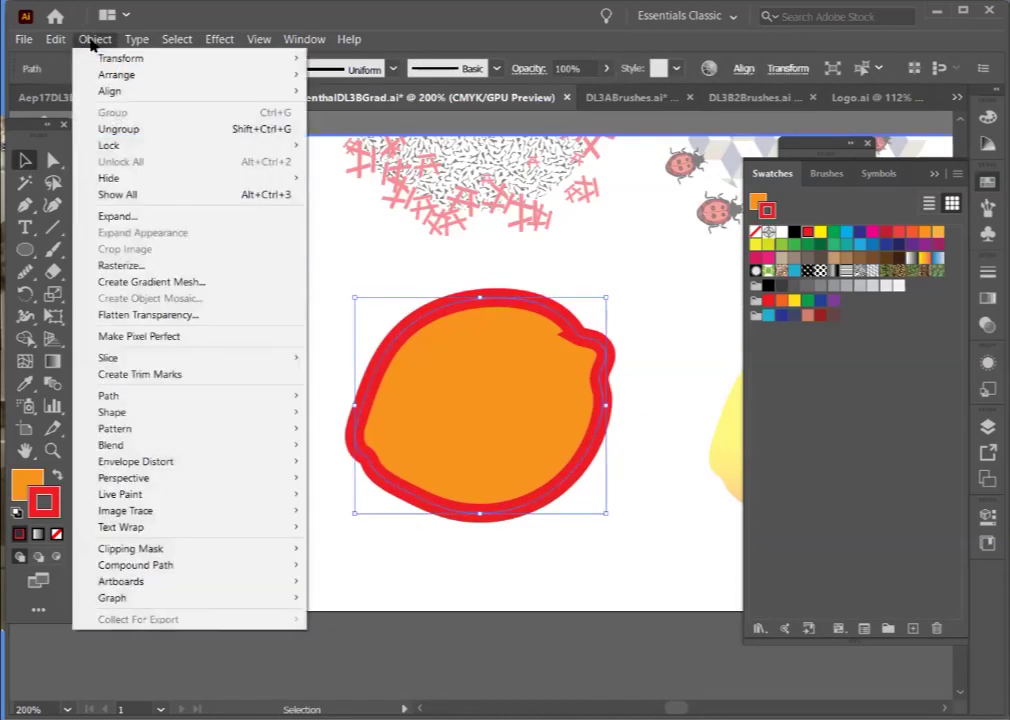
{"action": "left_click", "coordinate": [100, 218]}
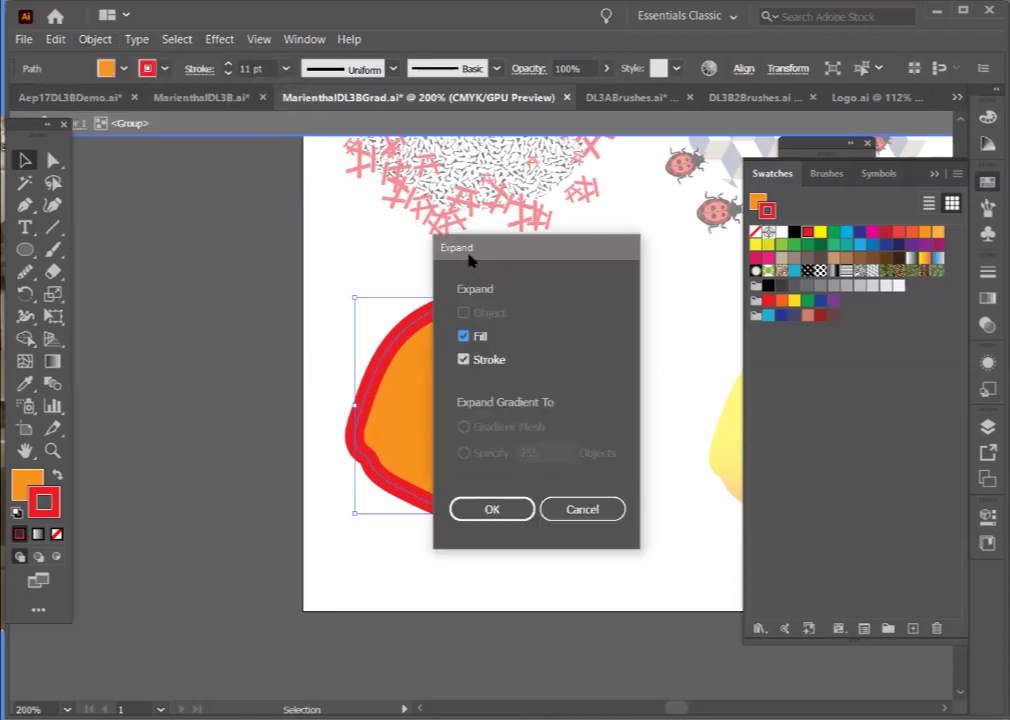
{"action": "left_click_drag", "start_coordinate": [483, 243], "coordinate": [140, 158]}
{"action": "left_click", "coordinate": [145, 420]}
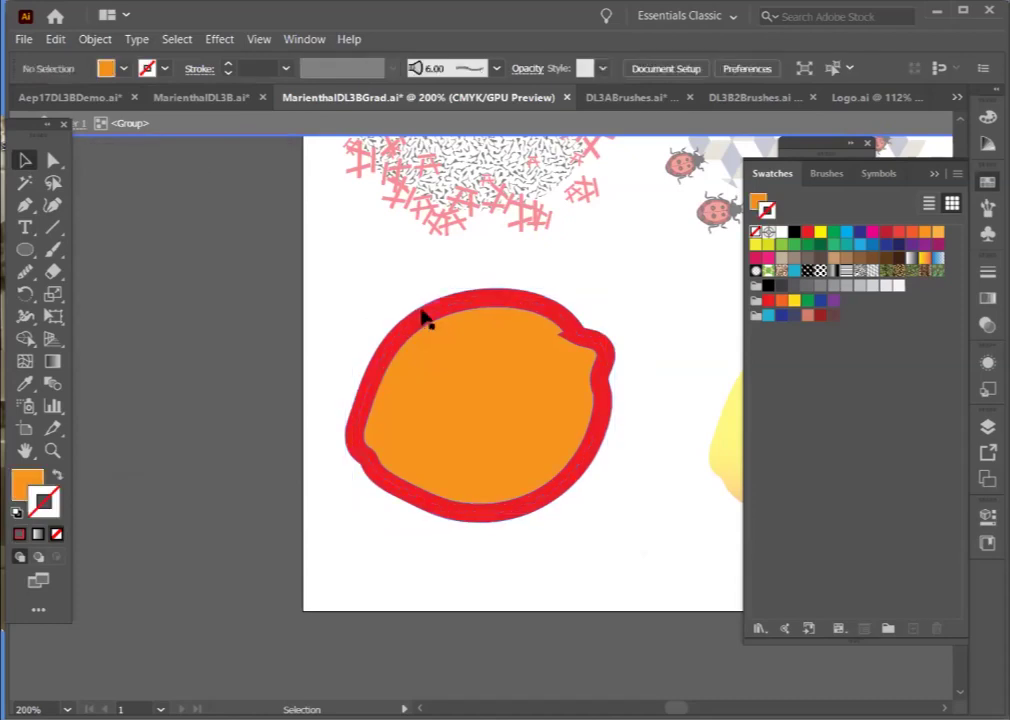
Isolate the expanded lemon group and move its red outline partly off the orange shape
{"action": "left_click", "coordinate": [424, 318]}
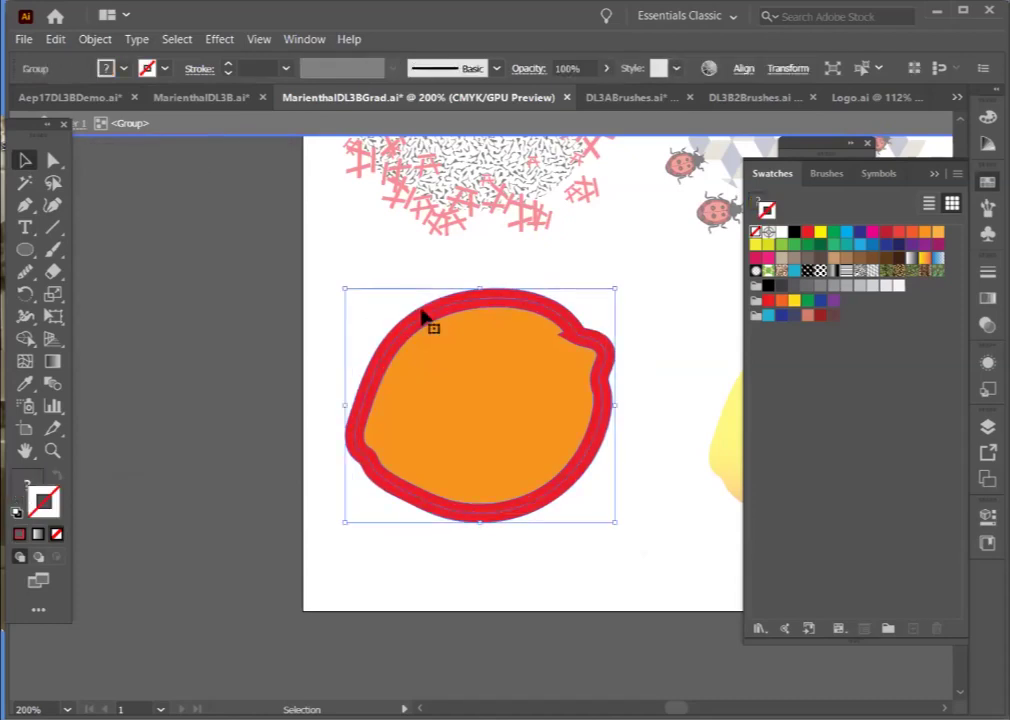
{"action": "double_click", "coordinate": [424, 318]}
{"action": "left_click", "coordinate": [420, 322]}
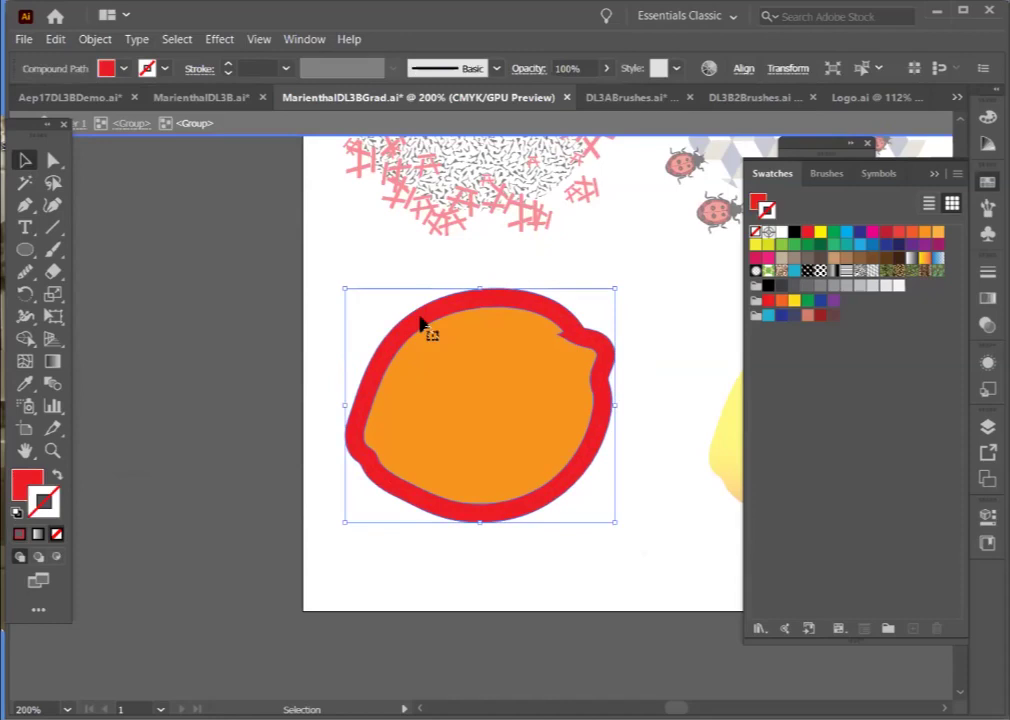
{"action": "left_click_drag", "start_coordinate": [408, 316], "coordinate": [388, 320]}
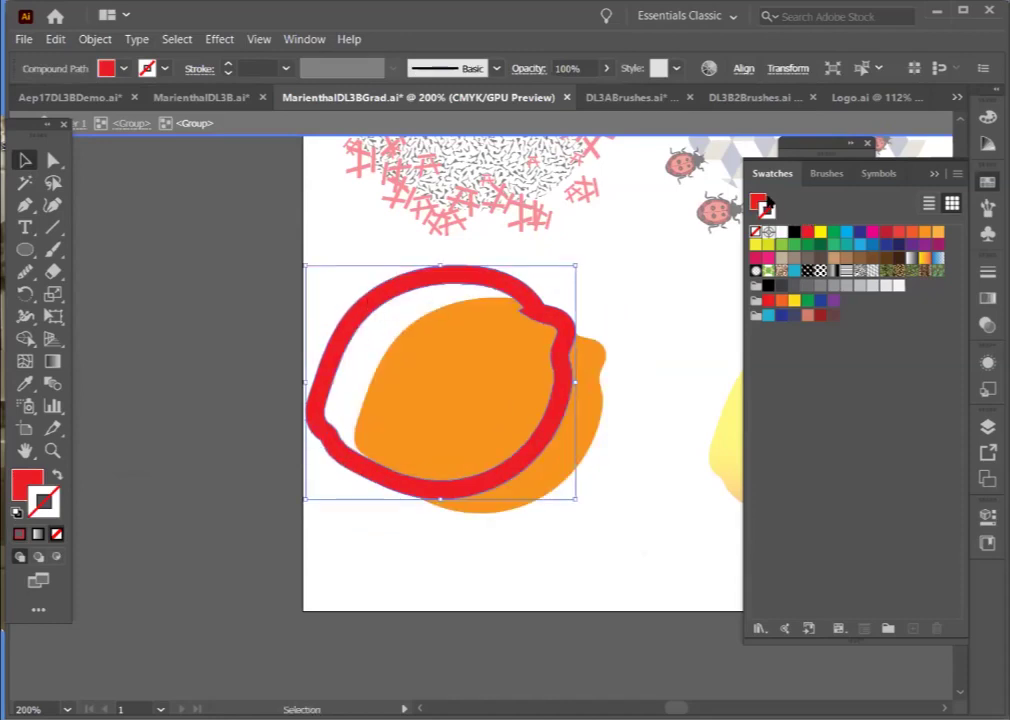
Add a black 3 pt stroke to the red outline shape
{"action": "left_click", "coordinate": [793, 231]}
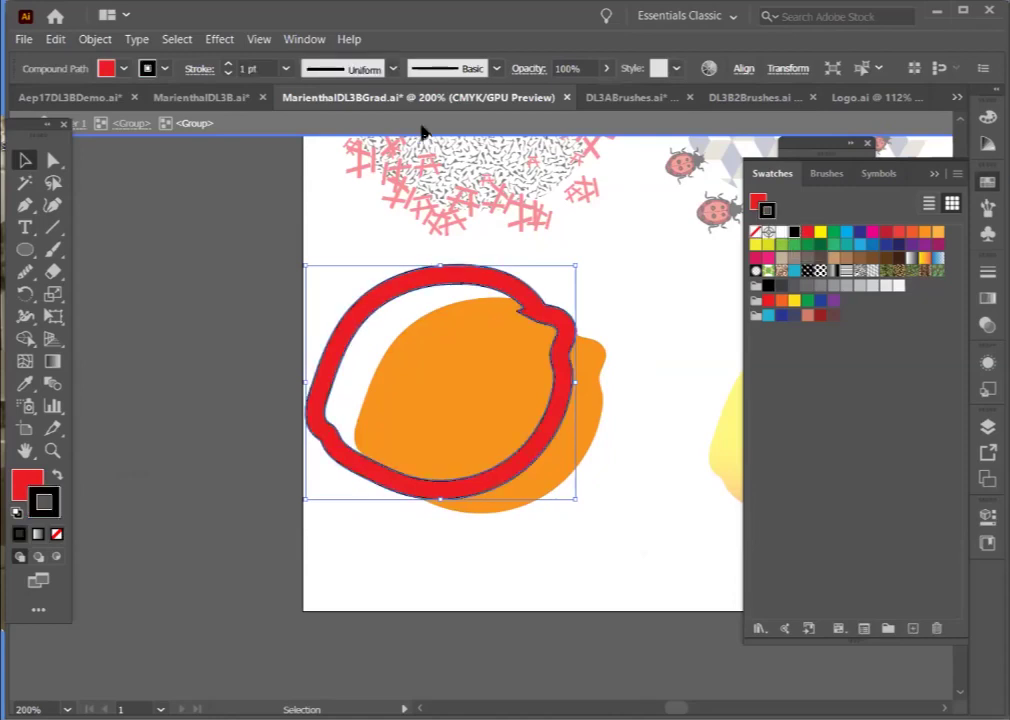
{"action": "left_click", "coordinate": [227, 64]}
{"action": "left_click", "coordinate": [227, 64]}
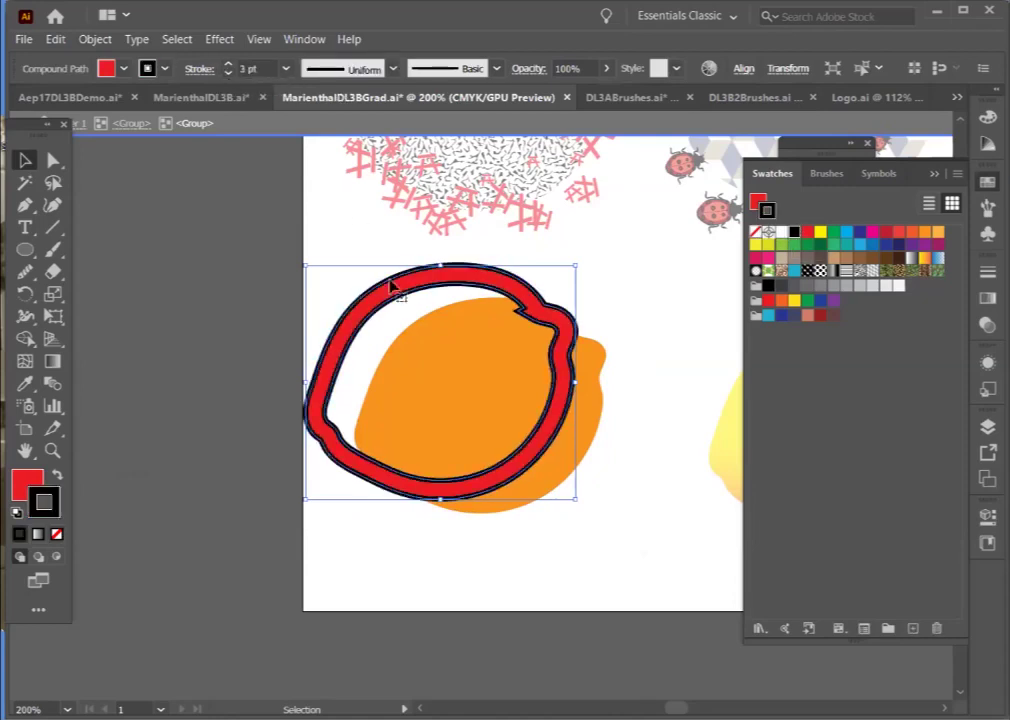
Move the black-edged red outline back around the orange lemon, exit isolation mode and fit the whole artboard in view
{"action": "left_click_drag", "start_coordinate": [390, 295], "coordinate": [460, 334]}
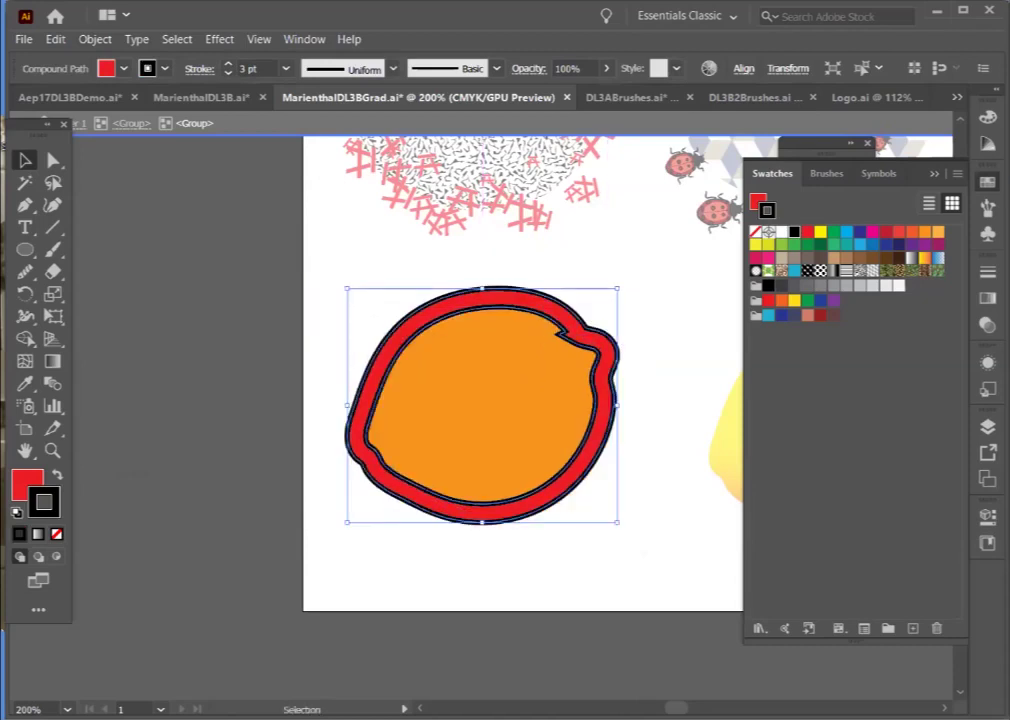
{"action": "left_click", "coordinate": [192, 420]}
{"action": "key", "text": "ctrl+0"}
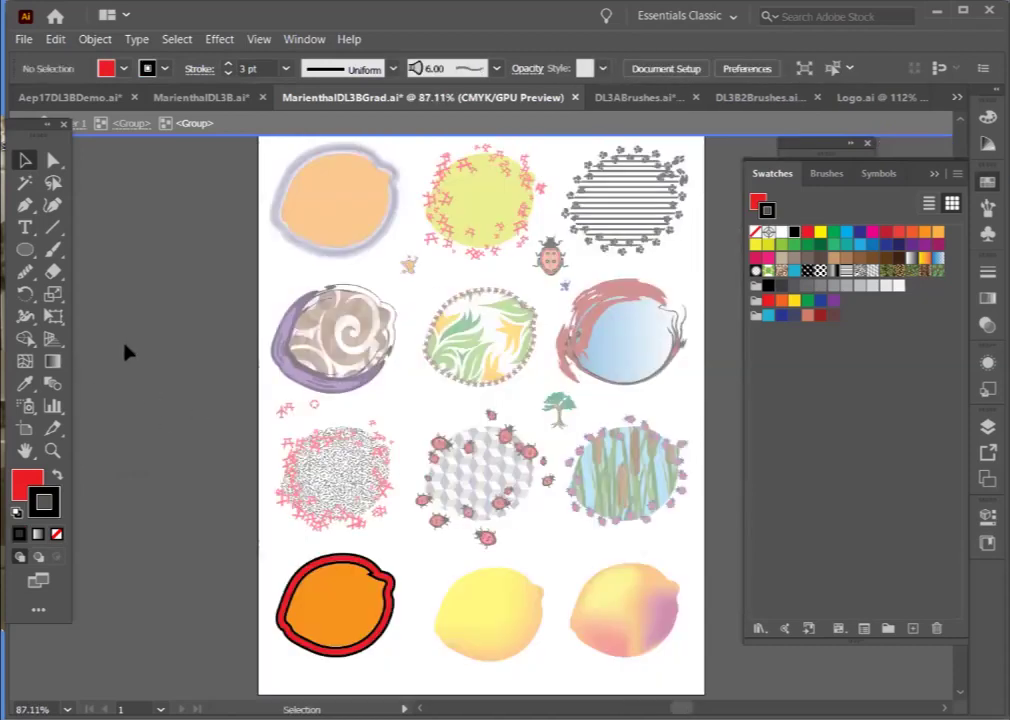
{"action": "double_click", "coordinate": [160, 328]}
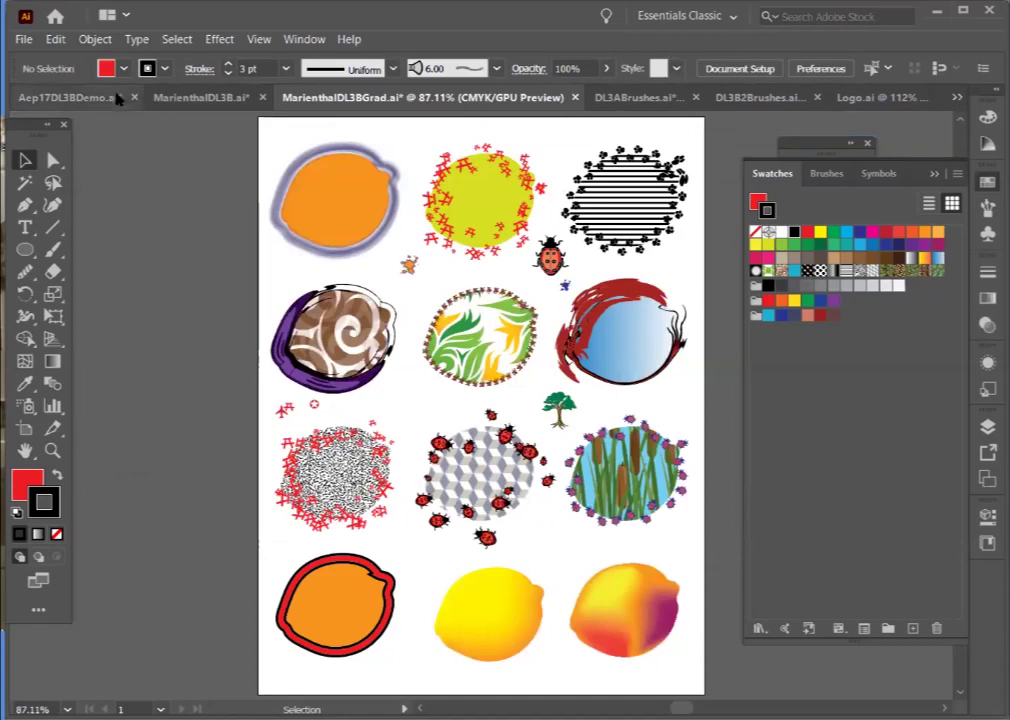
Switch to the Logo.ai document and put the color swatches away
{"action": "left_click", "coordinate": [860, 97]}
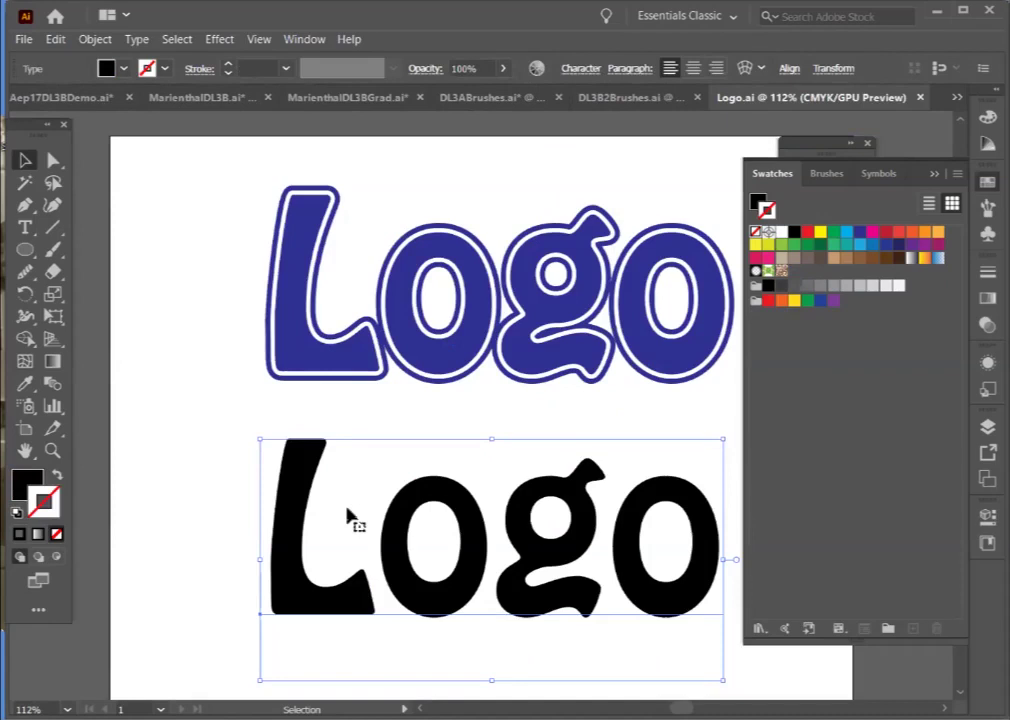
{"action": "scroll", "coordinate": [347, 512], "scroll_direction": "up", "scroll_amount": 2}
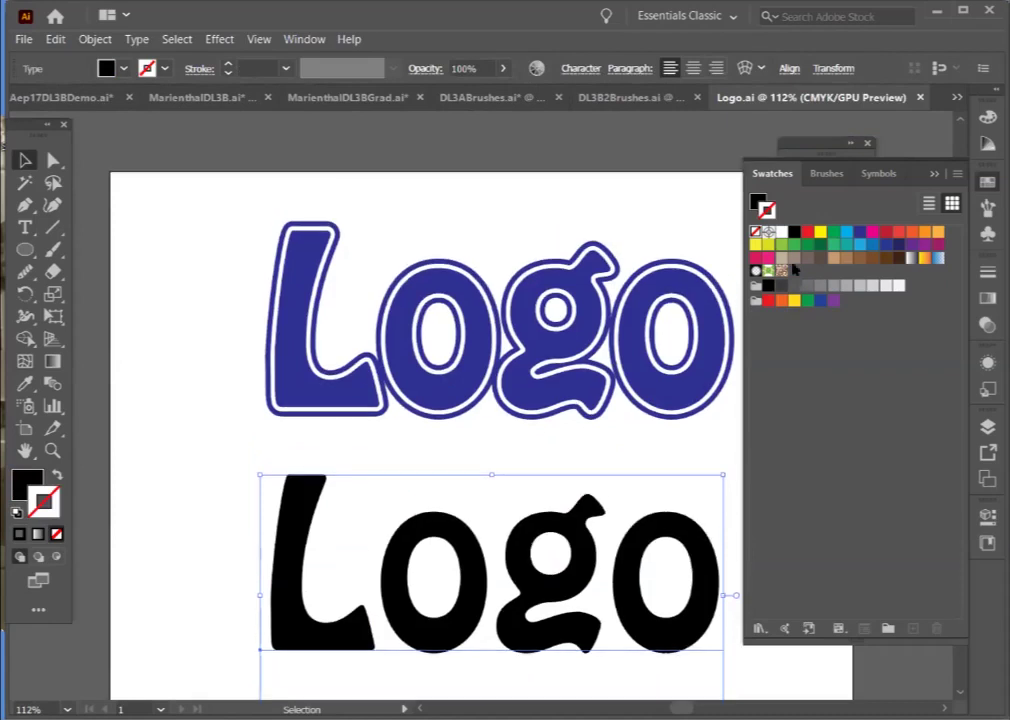
{"action": "left_click", "coordinate": [930, 175]}
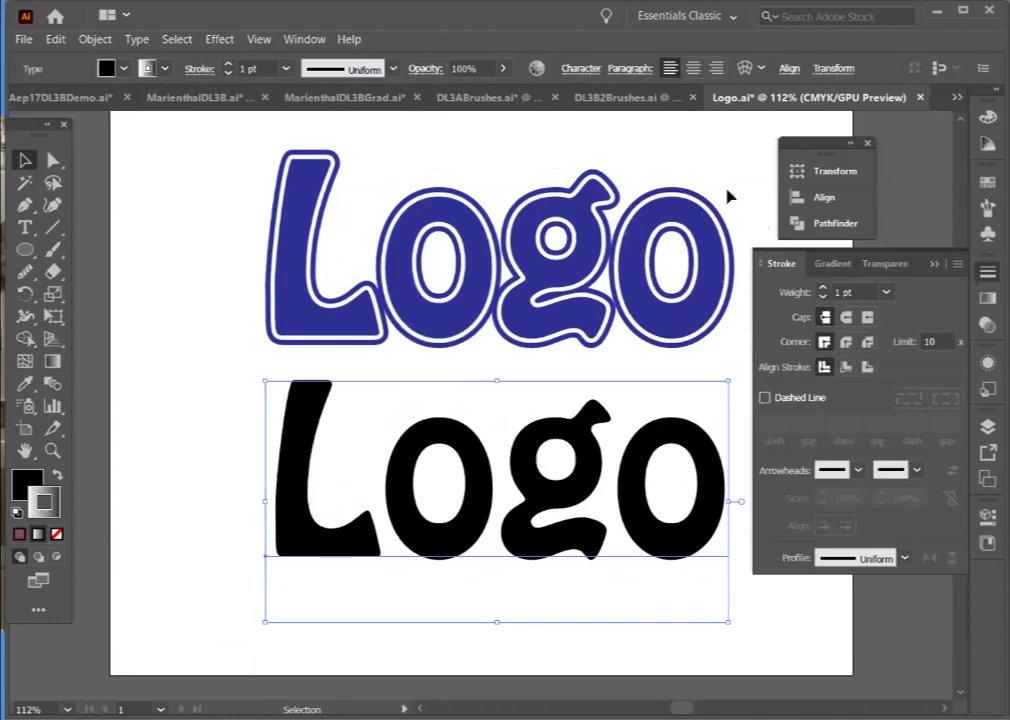
Try to increase the kerning of the black Logo text while it is selected as an object
{"action": "left_click", "coordinate": [577, 72]}
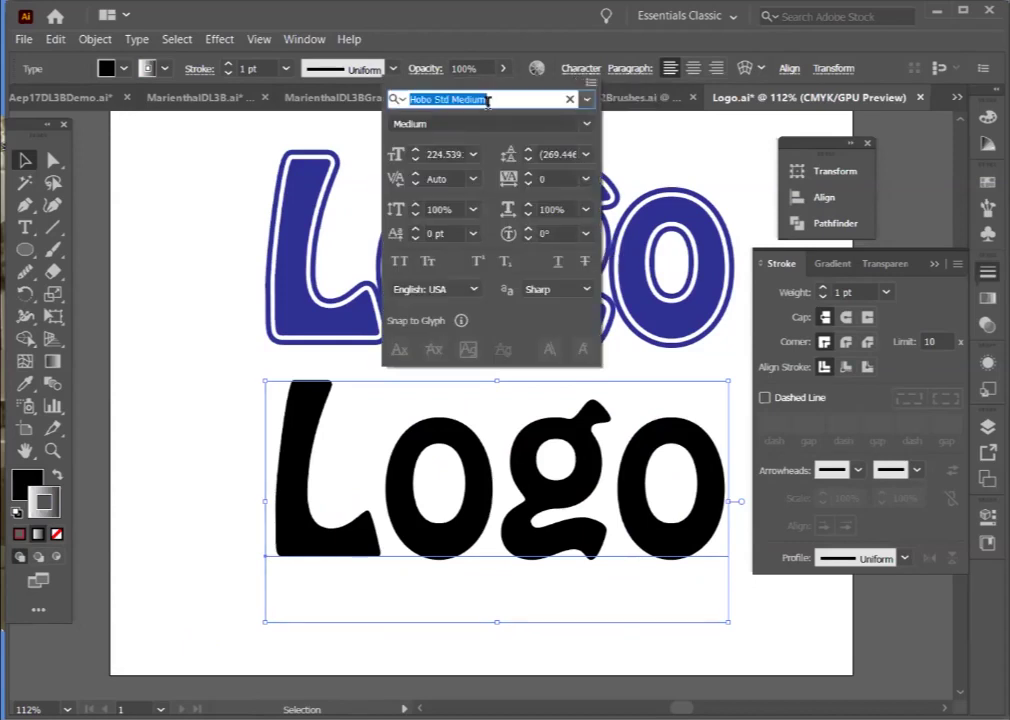
{"action": "left_click", "coordinate": [415, 177]}
{"action": "left_click", "coordinate": [415, 177]}
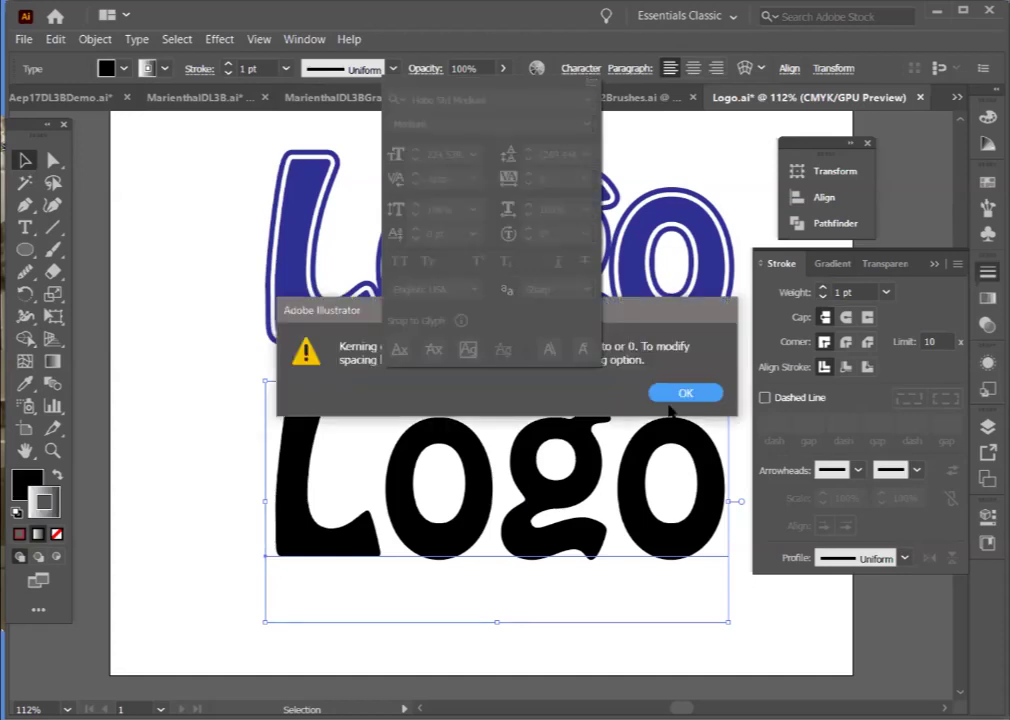
{"action": "left_click", "coordinate": [680, 392]}
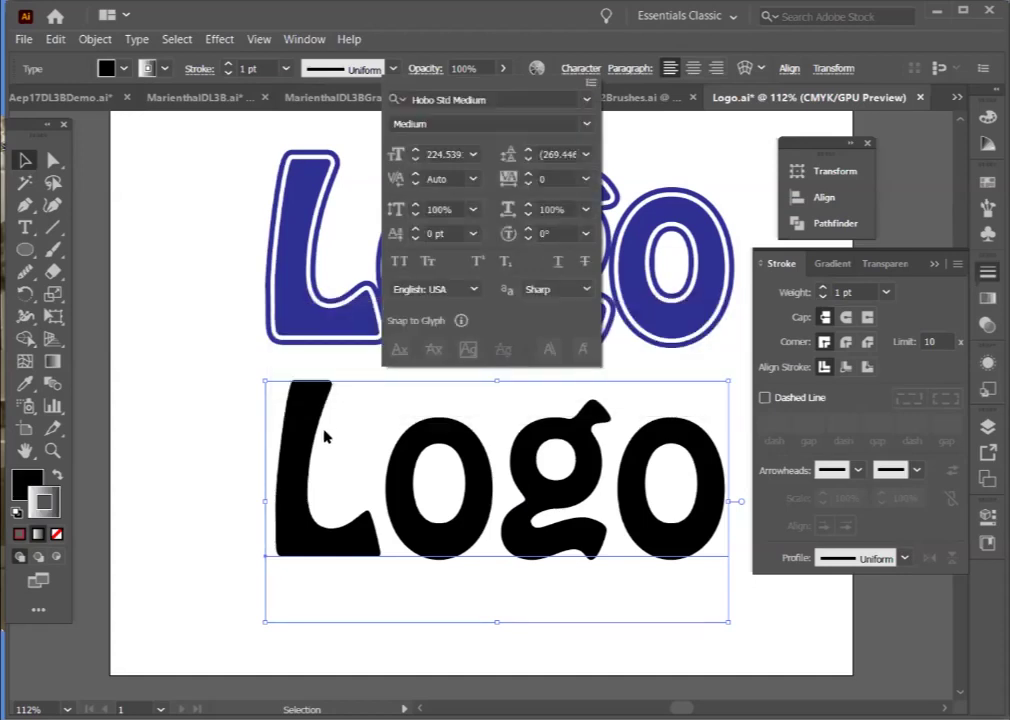
Select all the characters of the black Logo text and set their kerning to Optical
{"action": "triple_click", "coordinate": [315, 437]}
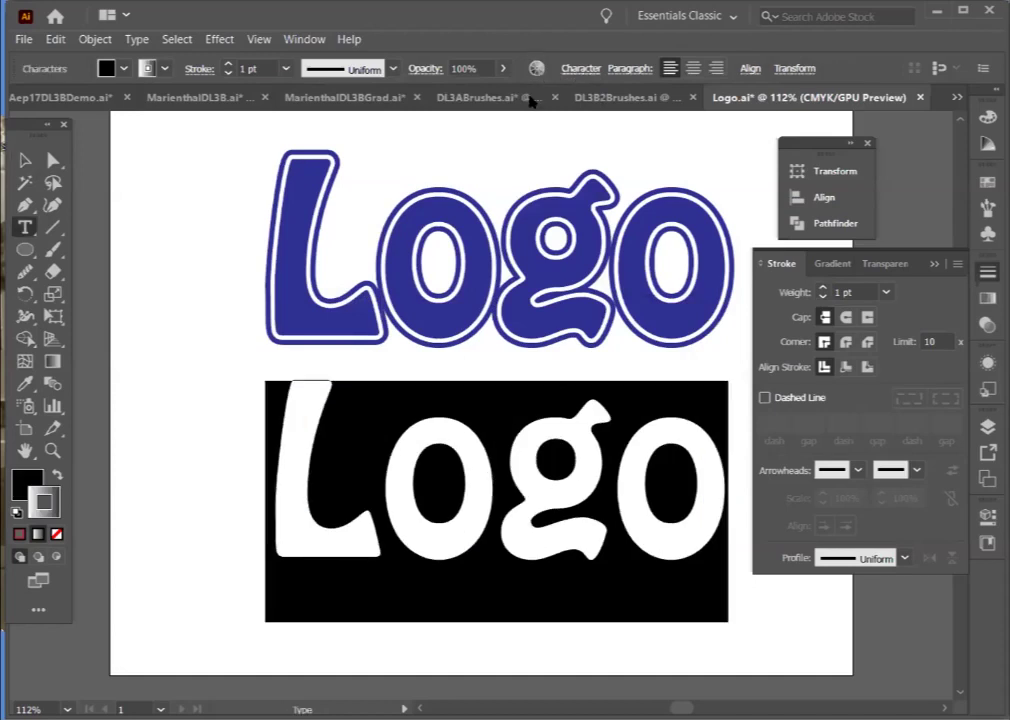
{"action": "left_click", "coordinate": [580, 68]}
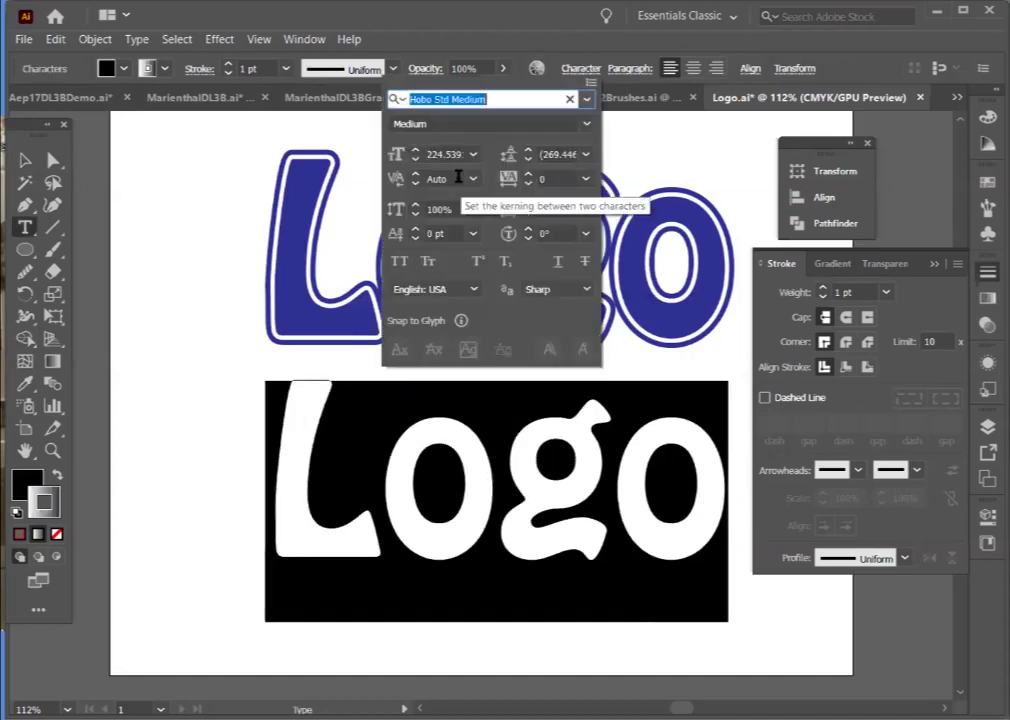
{"action": "left_click", "coordinate": [474, 180]}
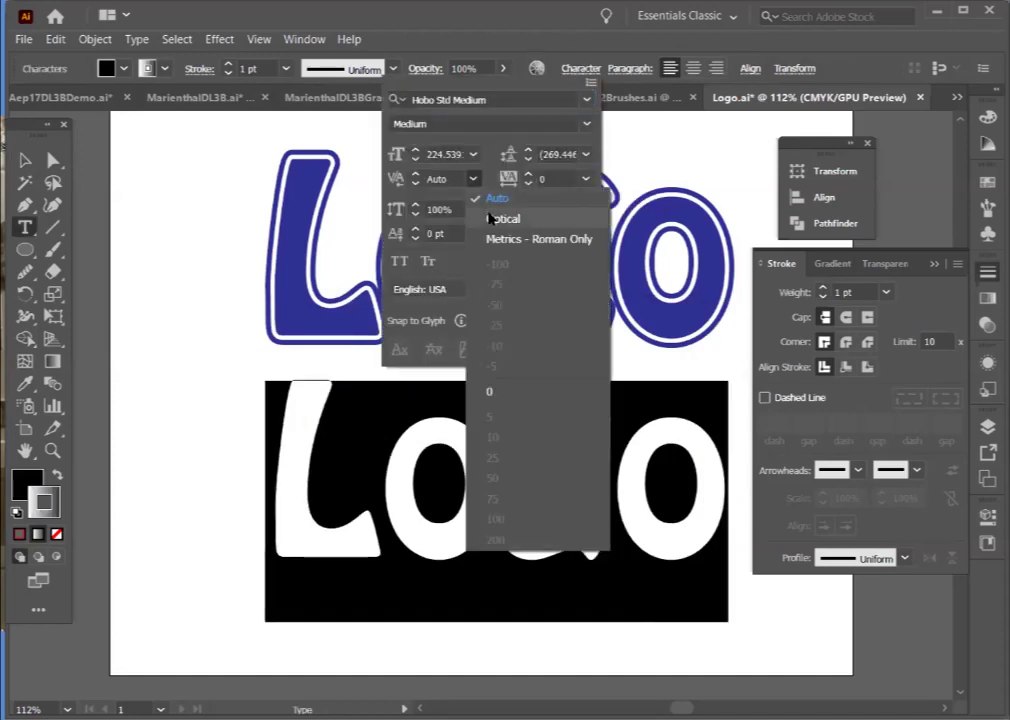
{"action": "left_click", "coordinate": [490, 218]}
{"action": "key", "text": "Escape"}
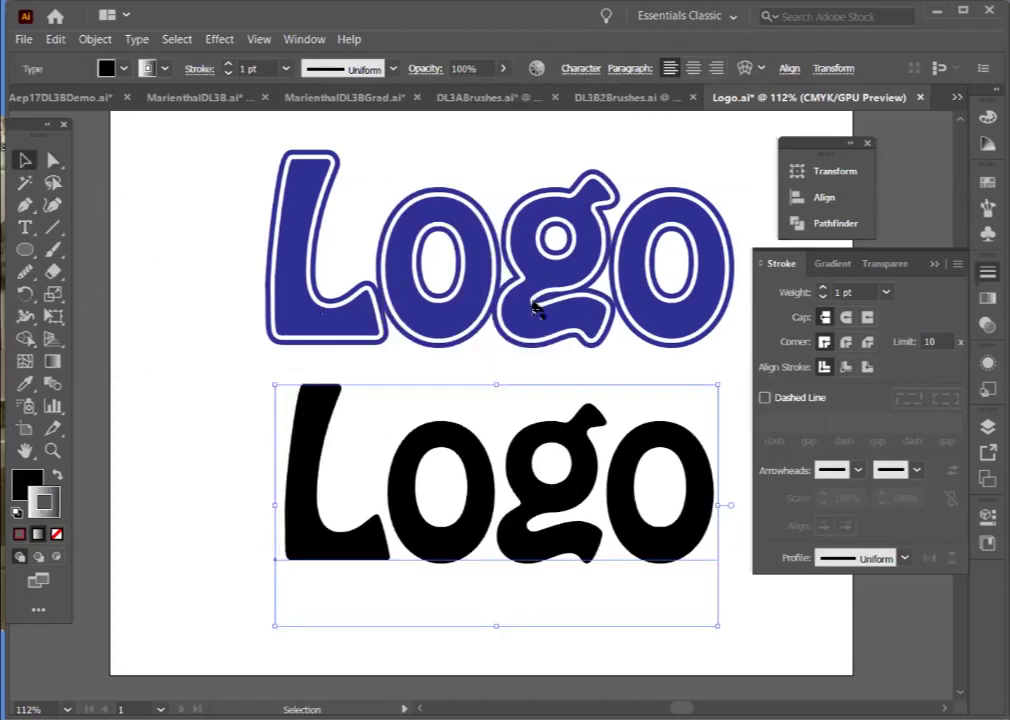
Give the black Logo text a dark red stroke with a weight of 10 pt
{"action": "left_click", "coordinate": [986, 183]}
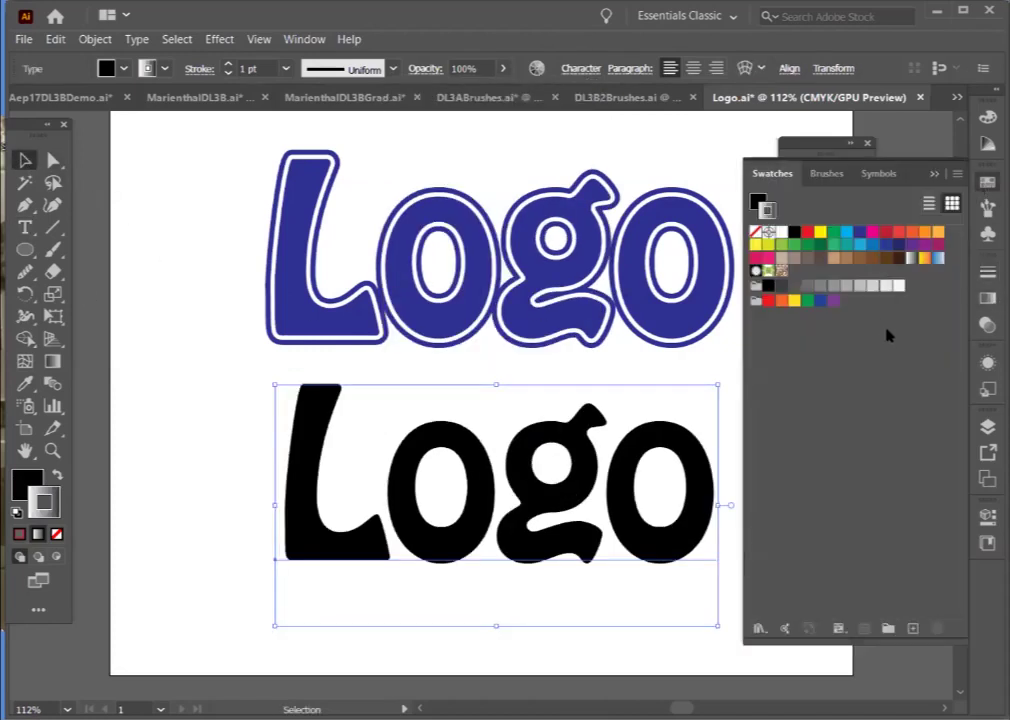
{"action": "left_click", "coordinate": [884, 233]}
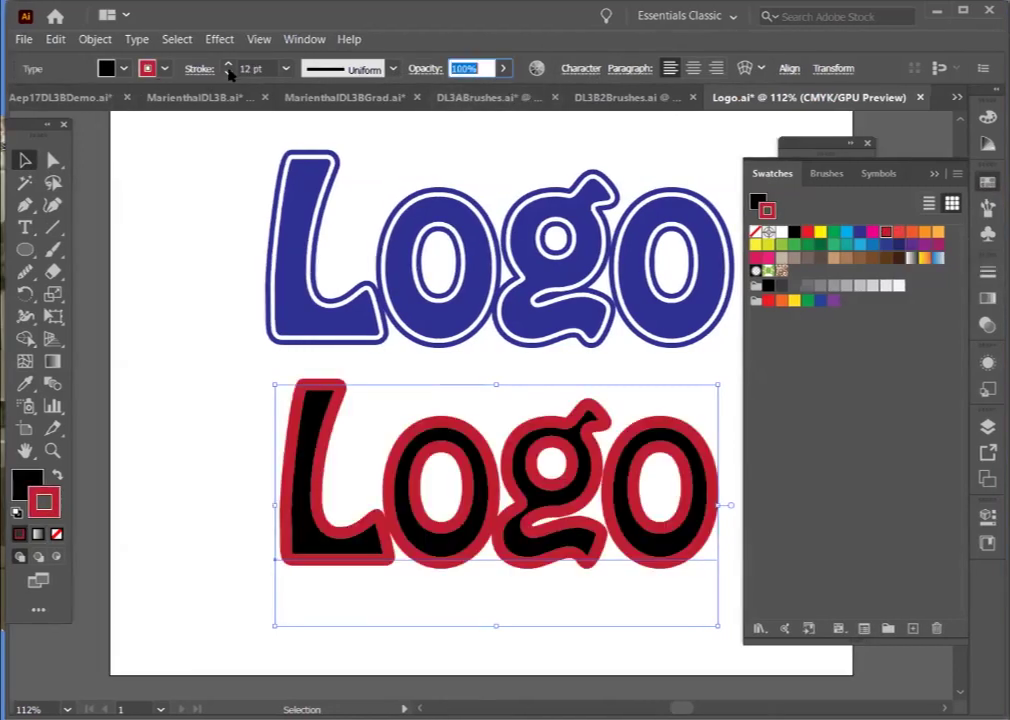
{"action": "left_click", "coordinate": [228, 74]}
{"action": "left_click", "coordinate": [228, 74]}
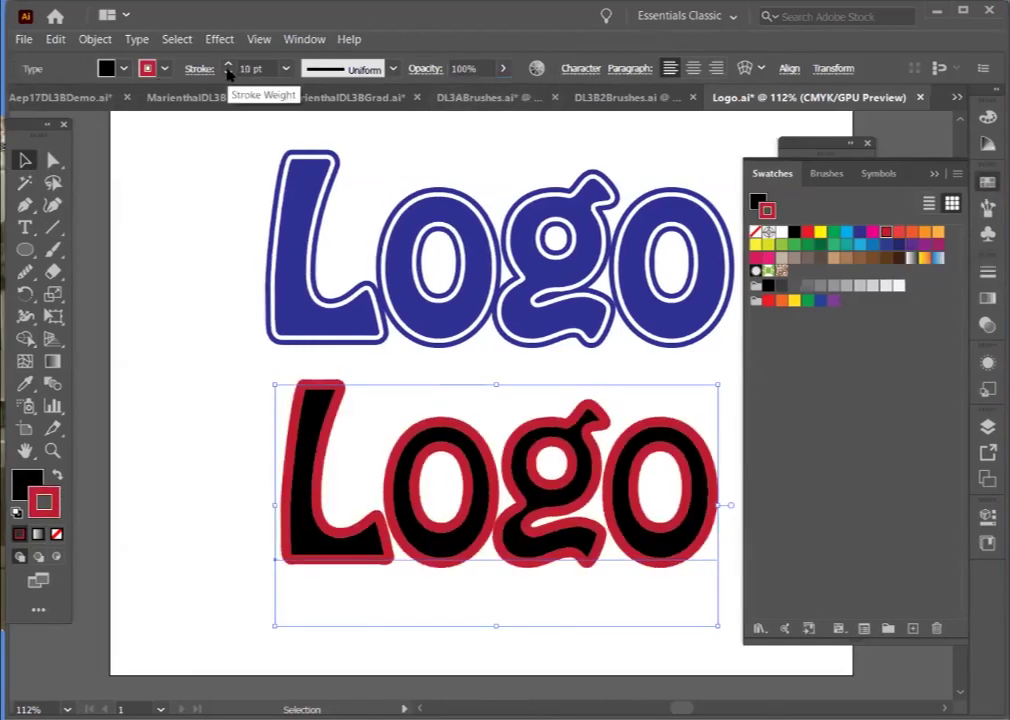
Replace the swatches with the full stroke settings and convert the lower black Logo text to outlines
{"action": "left_click", "coordinate": [933, 176]}
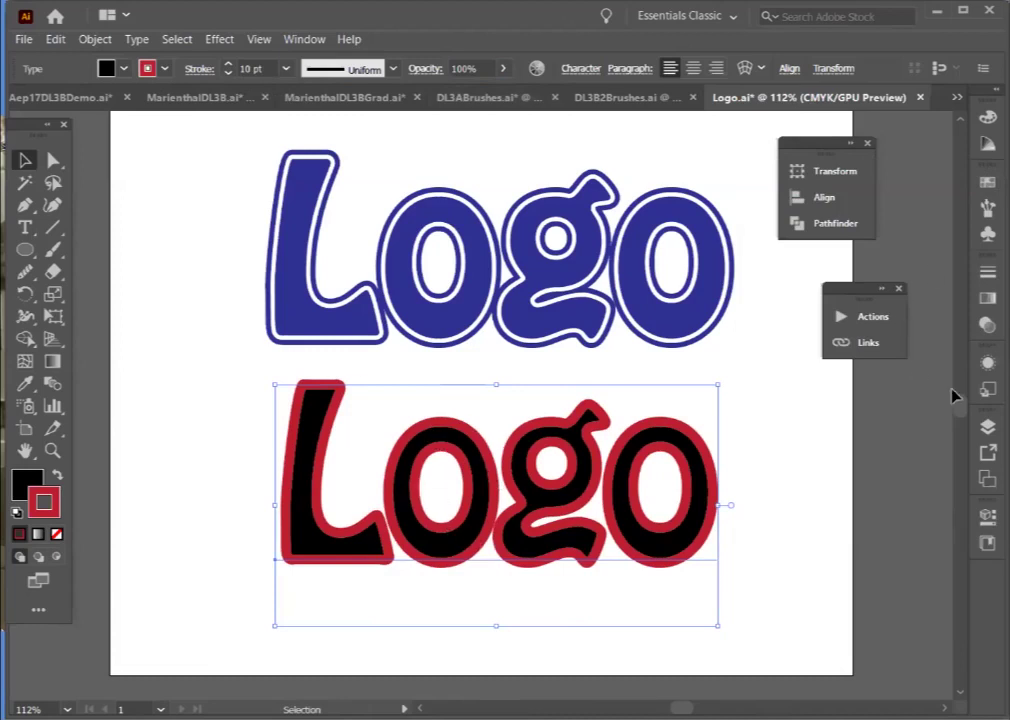
{"action": "left_click", "coordinate": [987, 271]}
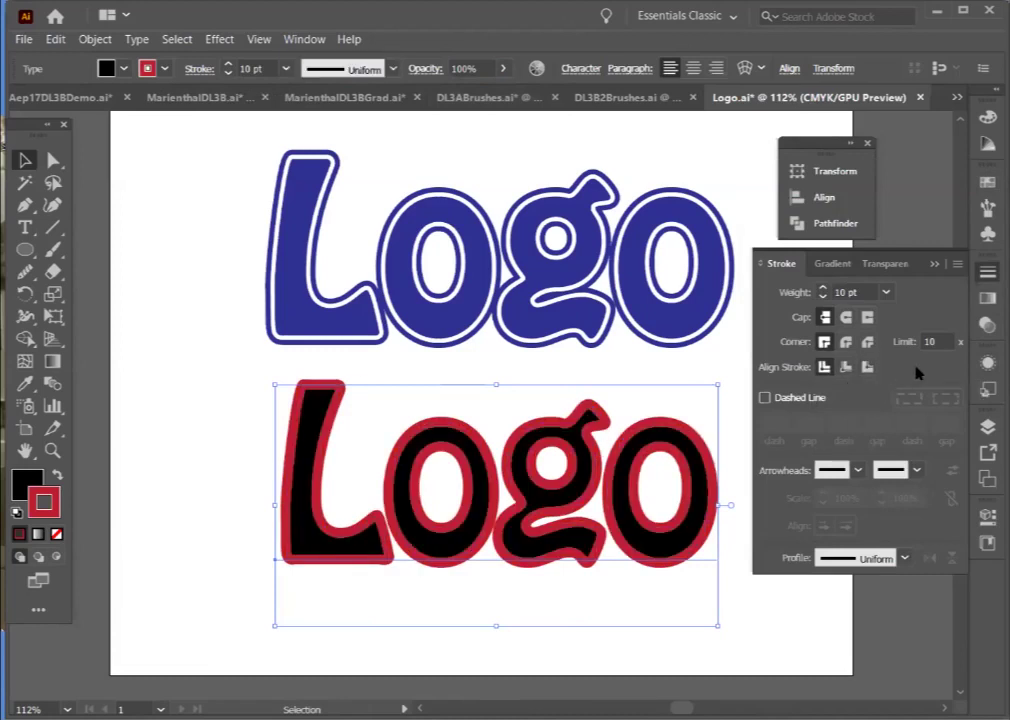
{"action": "key", "text": "ctrl"}
{"action": "key", "text": "ctrl"}
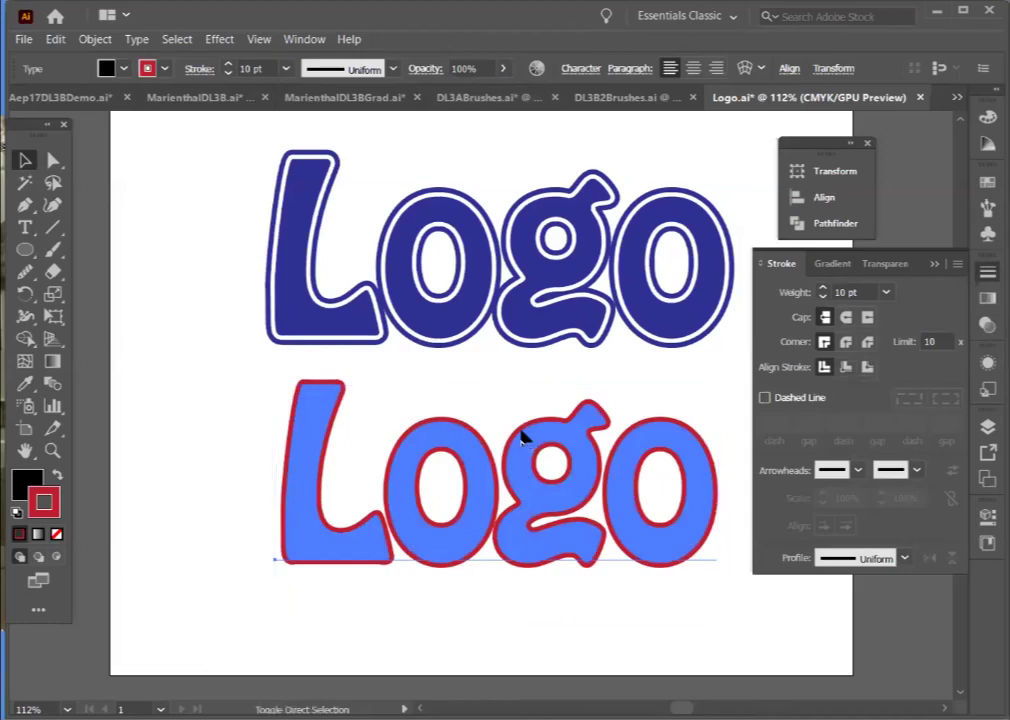
{"action": "left_click", "coordinate": [521, 437]}
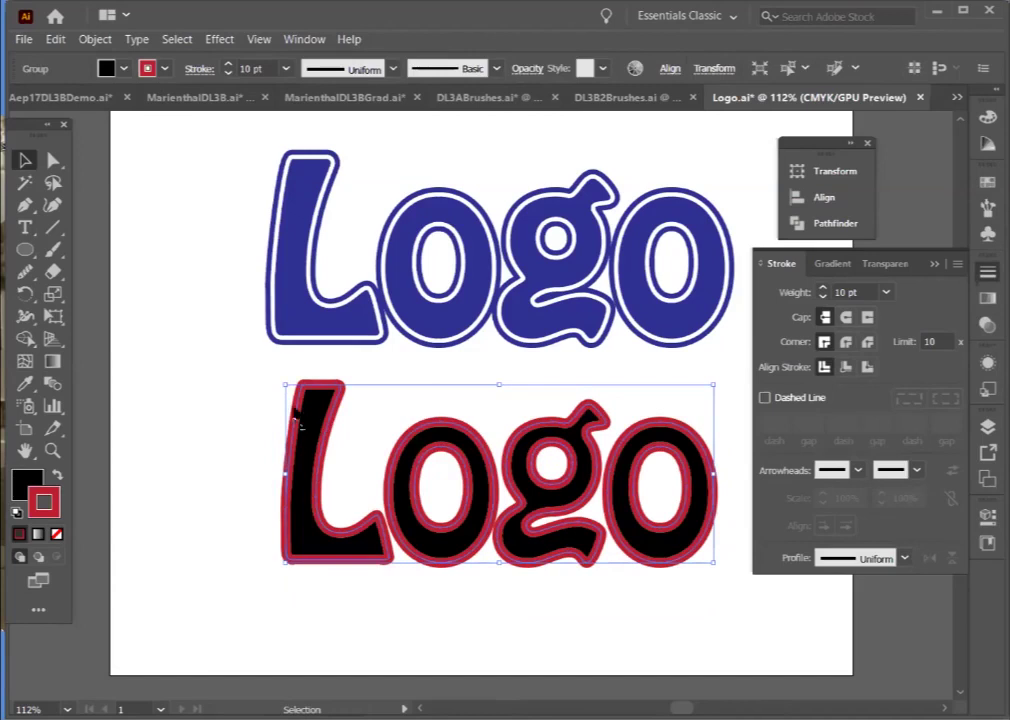
Examine the lower Logo's converted letter paths in outline view and return to the preview
{"action": "key", "text": "a"}
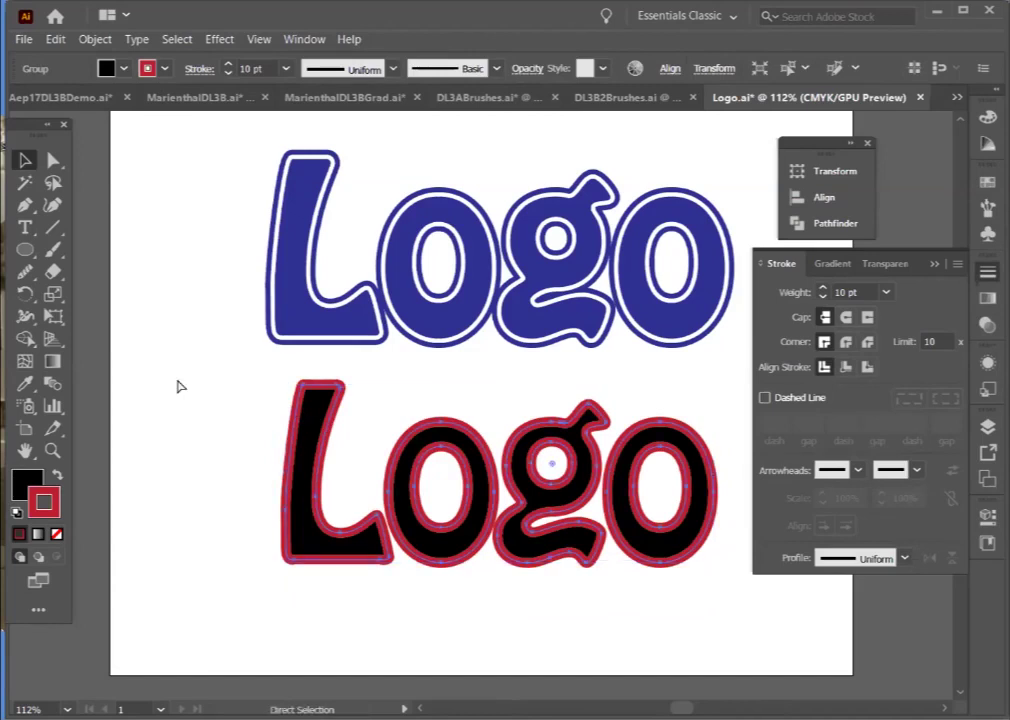
{"action": "key", "text": "ctrl+y"}
{"action": "left_click", "coordinate": [240, 385]}
{"action": "left_click_drag", "start_coordinate": [277, 367], "coordinate": [367, 413]}
{"action": "left_click_drag", "start_coordinate": [236, 422], "coordinate": [320, 518]}
{"action": "left_click", "coordinate": [272, 457]}
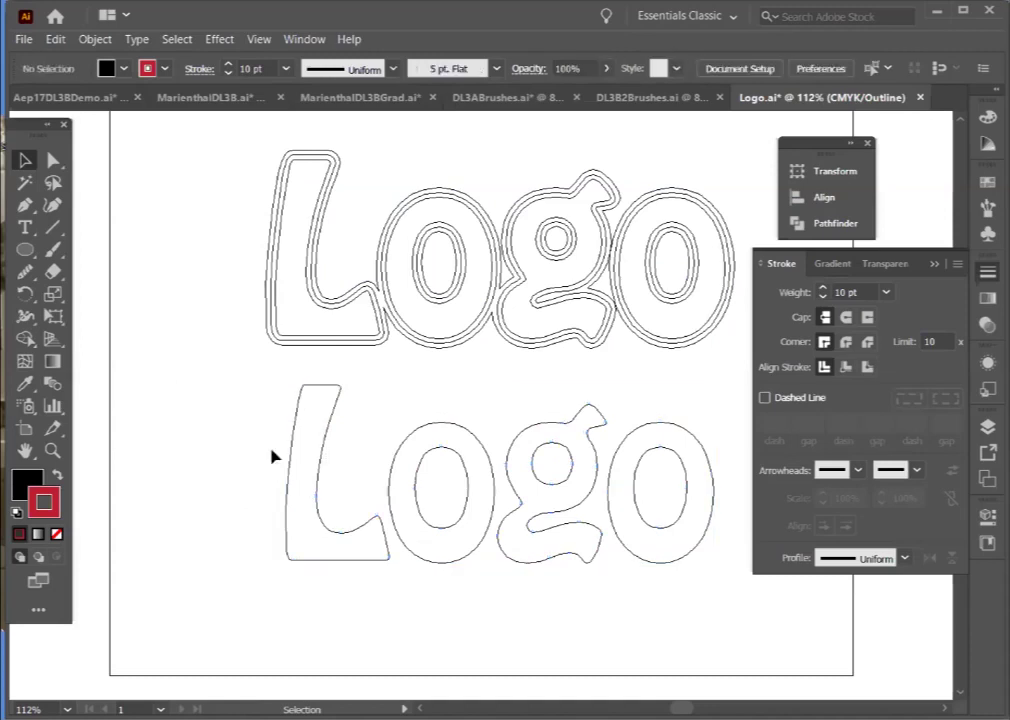
{"action": "left_click_drag", "start_coordinate": [255, 370], "coordinate": [692, 493]}
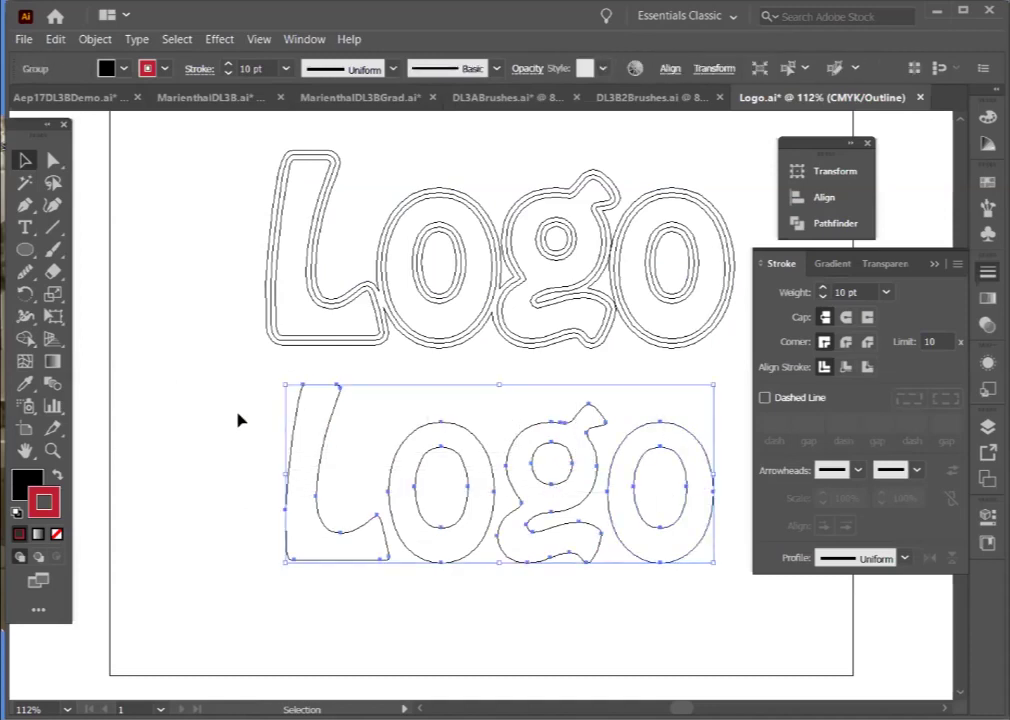
{"action": "key", "text": "ctrl+y"}
{"action": "left_click", "coordinate": [214, 379]}
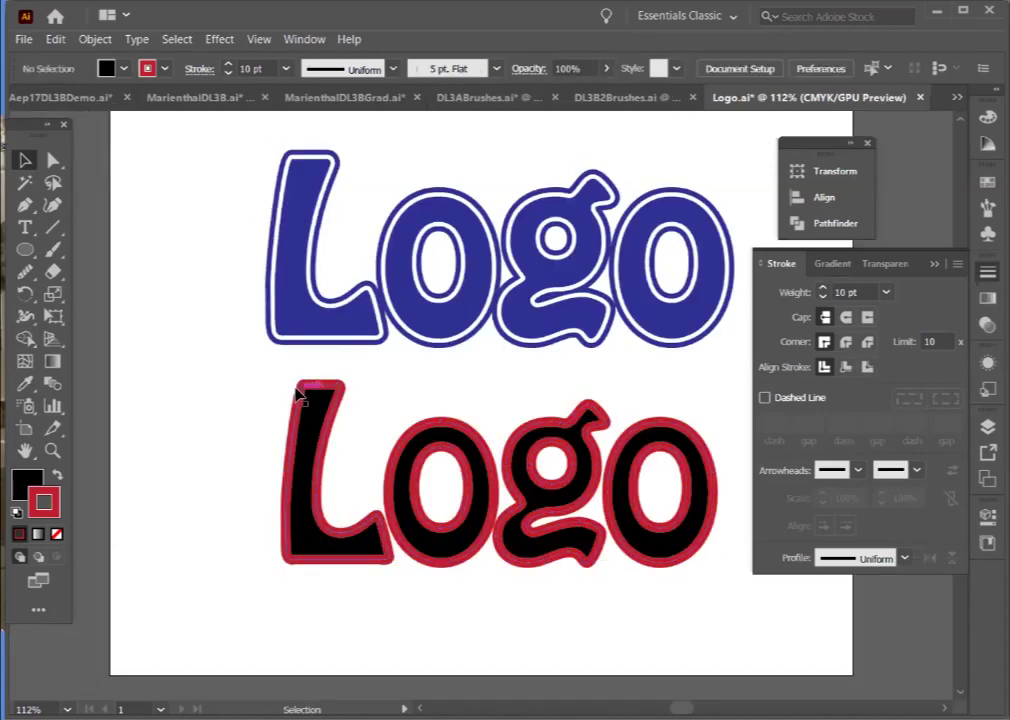
Align the lower Logo's red stroke to the outside of its paths and ungroup the letters
{"action": "left_click", "coordinate": [300, 398]}
{"action": "left_click", "coordinate": [867, 368]}
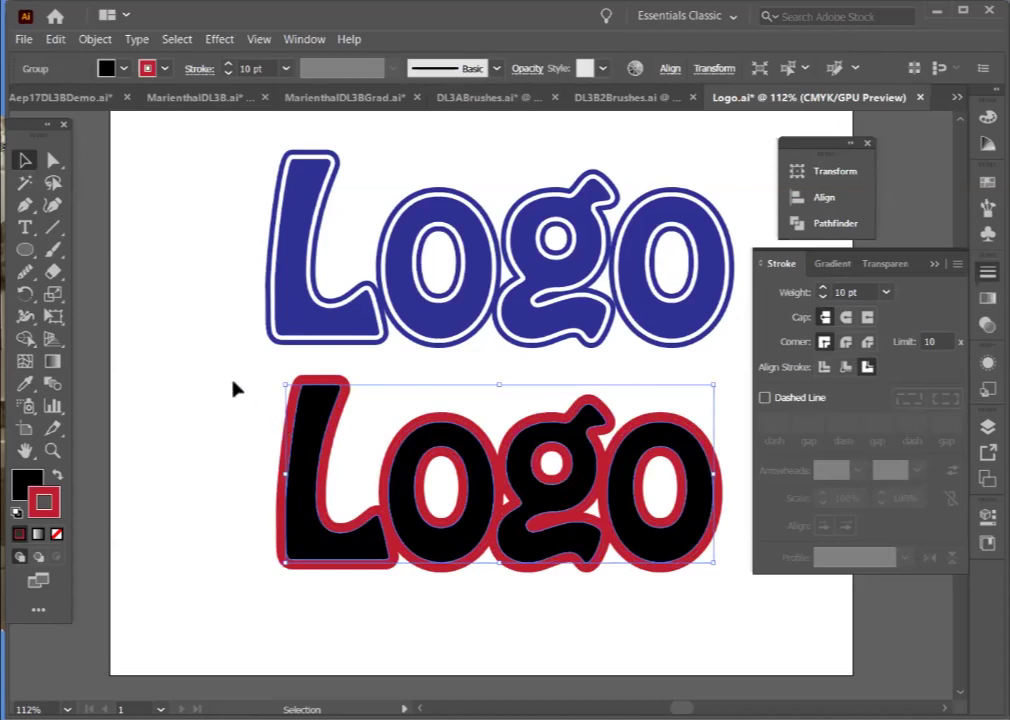
{"action": "key", "text": "ctrl"}
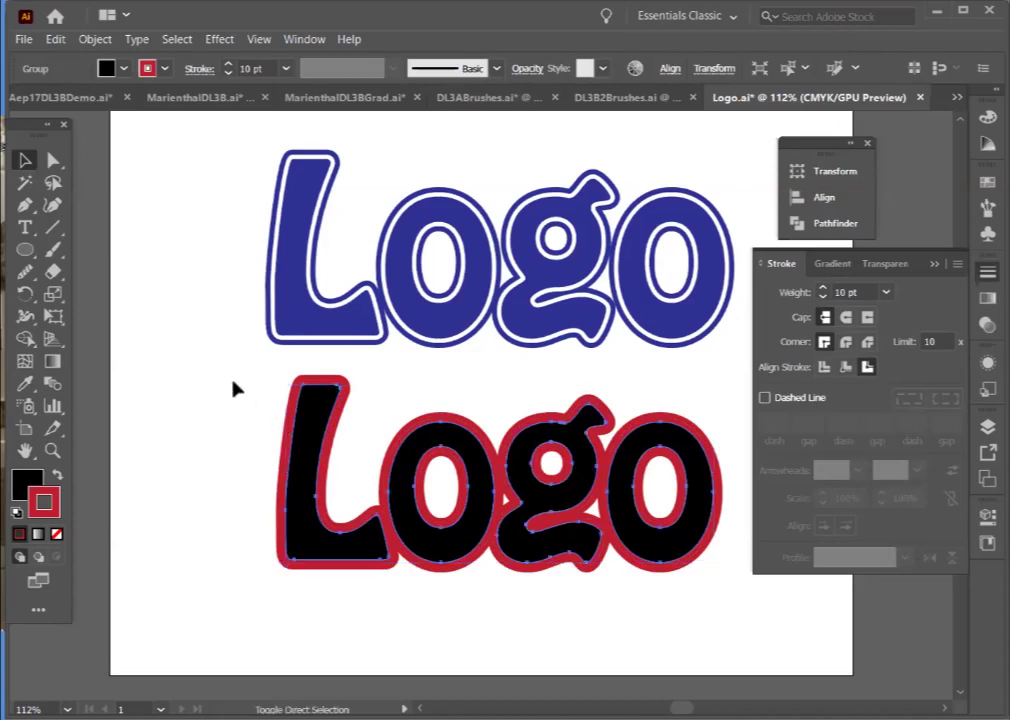
{"action": "left_click", "coordinate": [233, 389]}
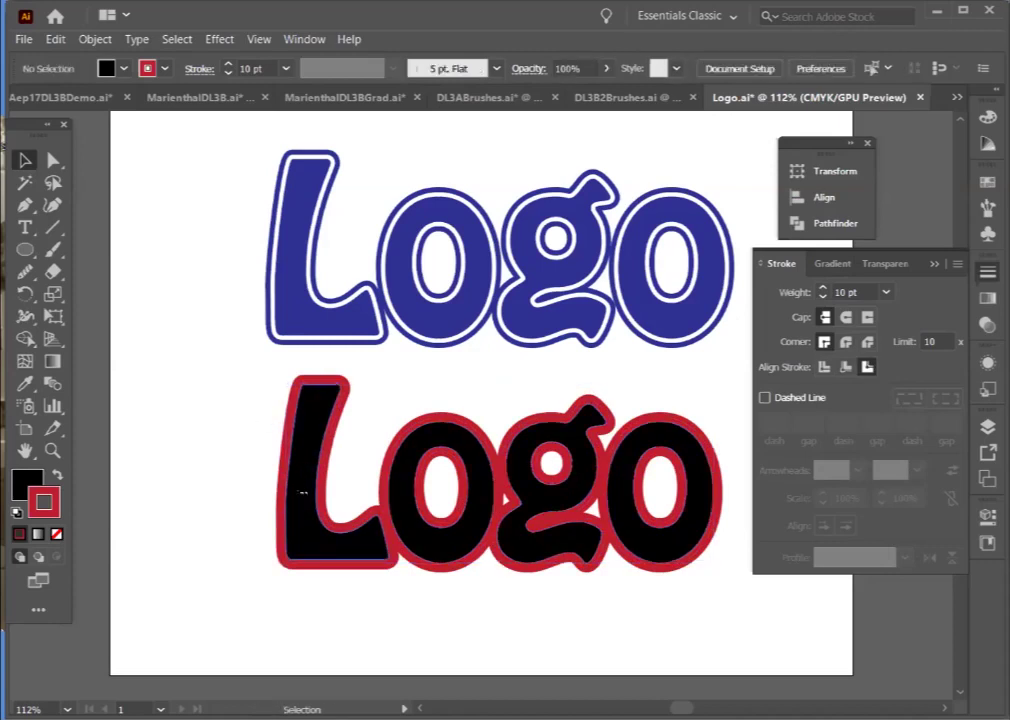
Select all four separate letters of the lower Logo and group them back together
{"action": "left_click", "coordinate": [300, 491]}
{"action": "left_click", "coordinate": [480, 460]}
{"action": "left_click", "coordinate": [668, 458]}
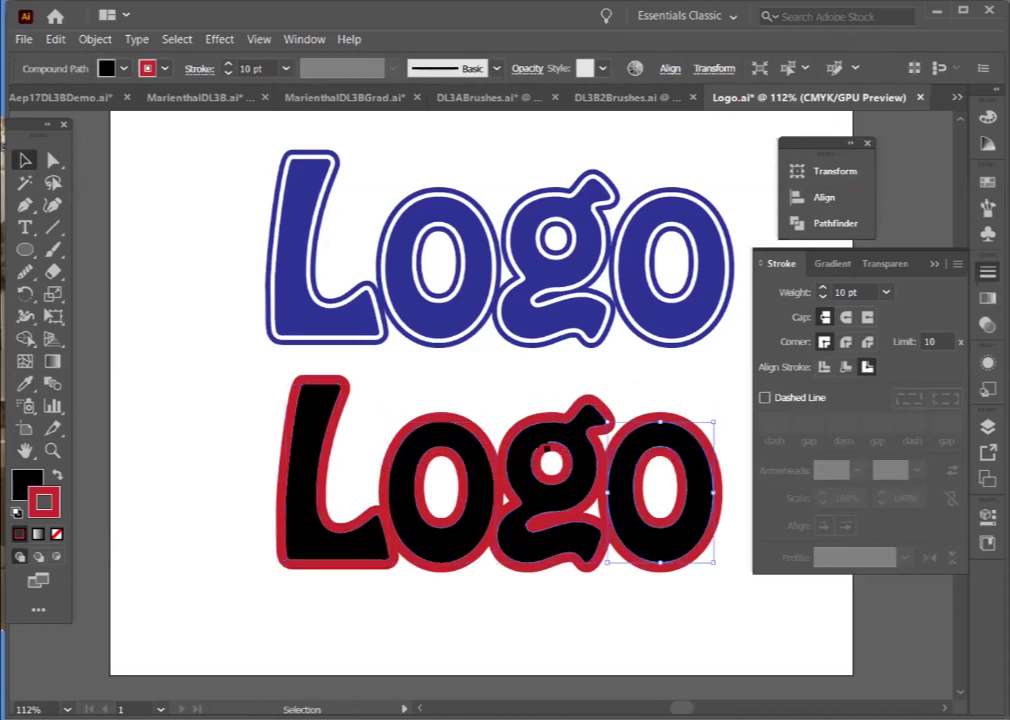
{"action": "left_click", "coordinate": [500, 440], "text": "shift"}
{"action": "left_click", "coordinate": [400, 470], "text": "shift"}
{"action": "left_click", "coordinate": [322, 430], "text": "shift"}
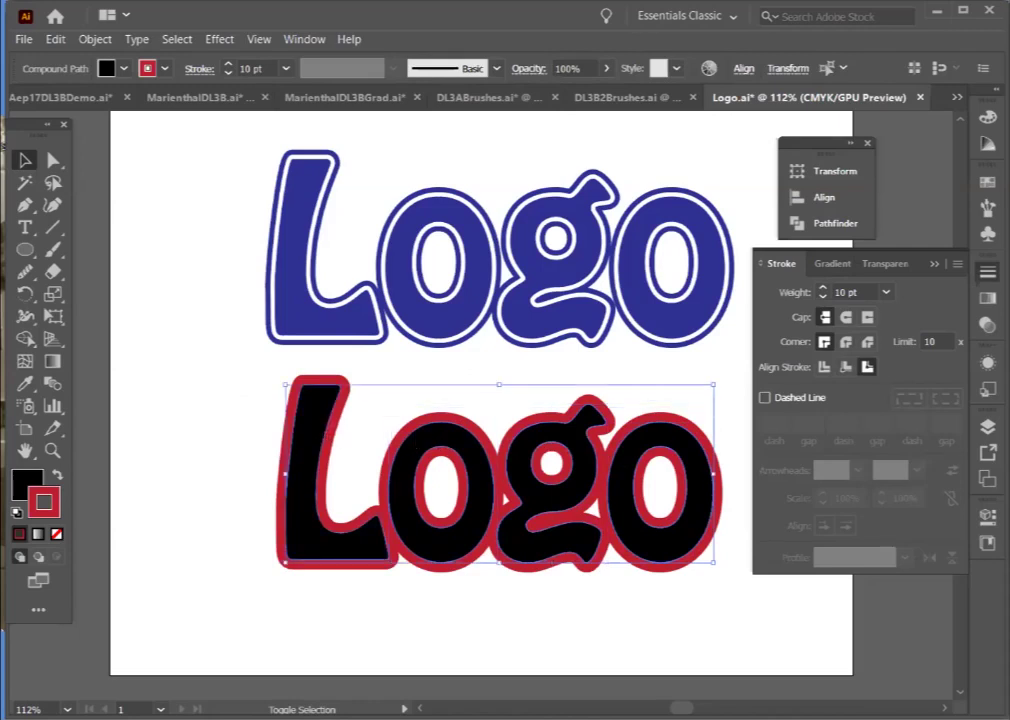
{"action": "left_click", "coordinate": [860, 223]}
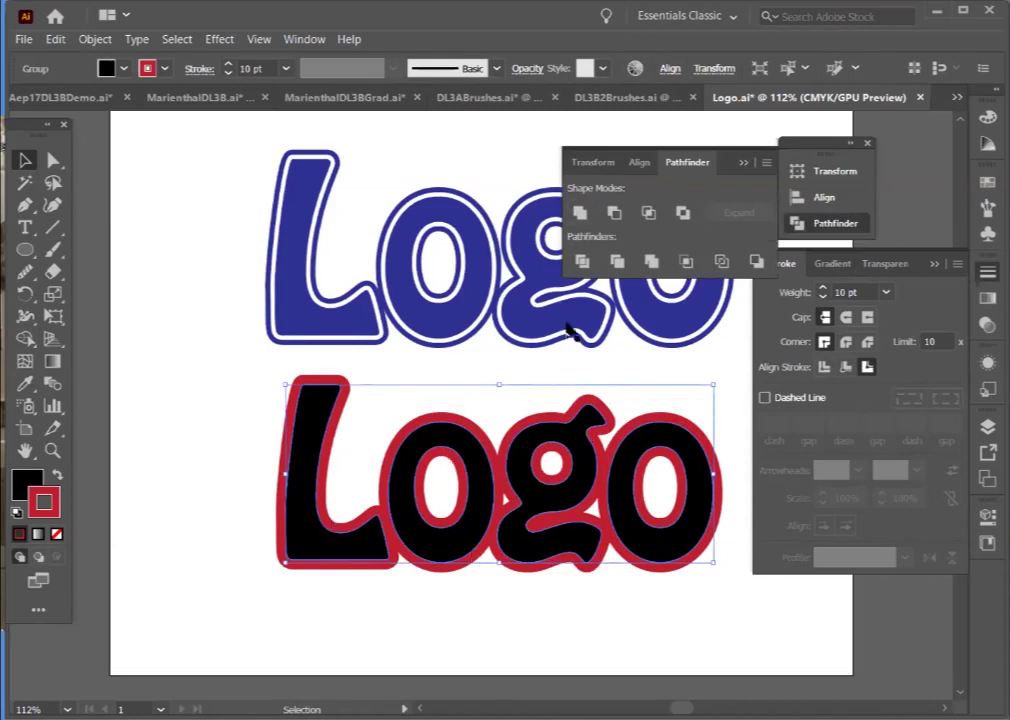
{"action": "left_click", "coordinate": [273, 419]}
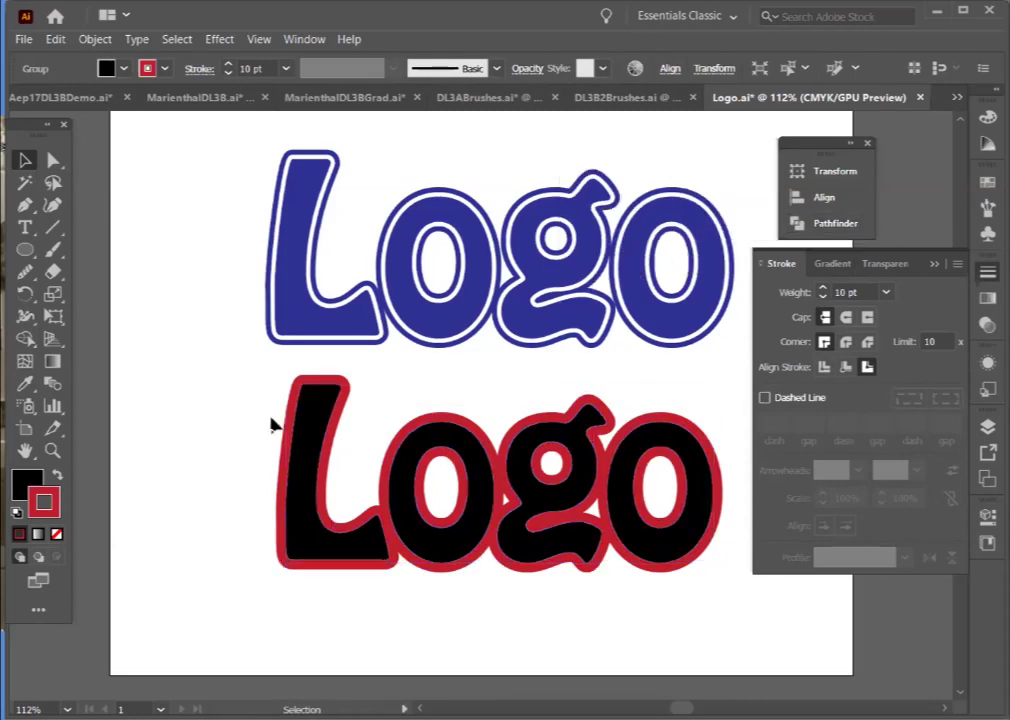
Expand the appearance of the lower Logo group so its red stroke turns into filled shapes
{"action": "left_click", "coordinate": [309, 453]}
{"action": "left_click", "coordinate": [95, 39]}
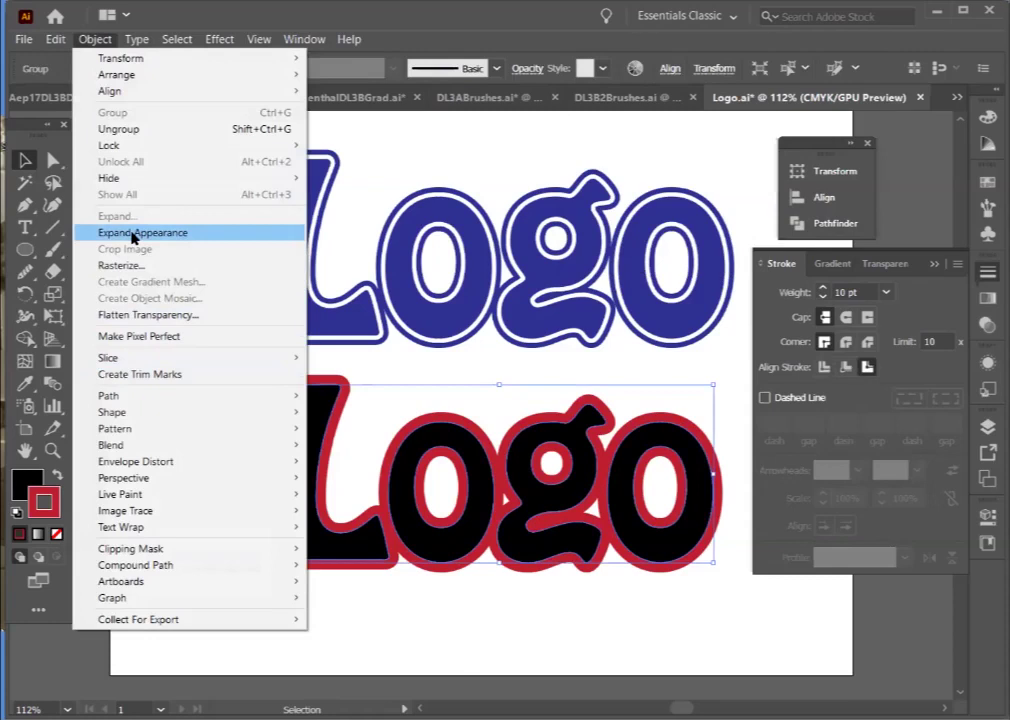
{"action": "left_click", "coordinate": [131, 233]}
{"action": "left_click", "coordinate": [264, 395]}
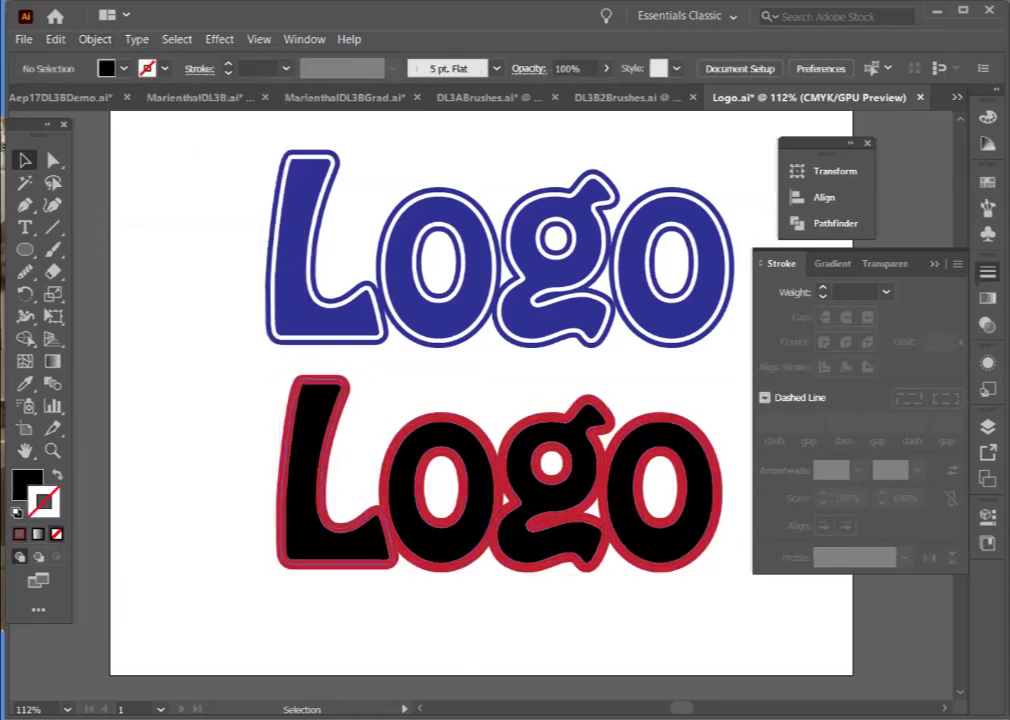
Ungroup the expanded Logo and its letters into black and red shapes, testing the split by moving the black L and undoing it
{"action": "left_click", "coordinate": [319, 386]}
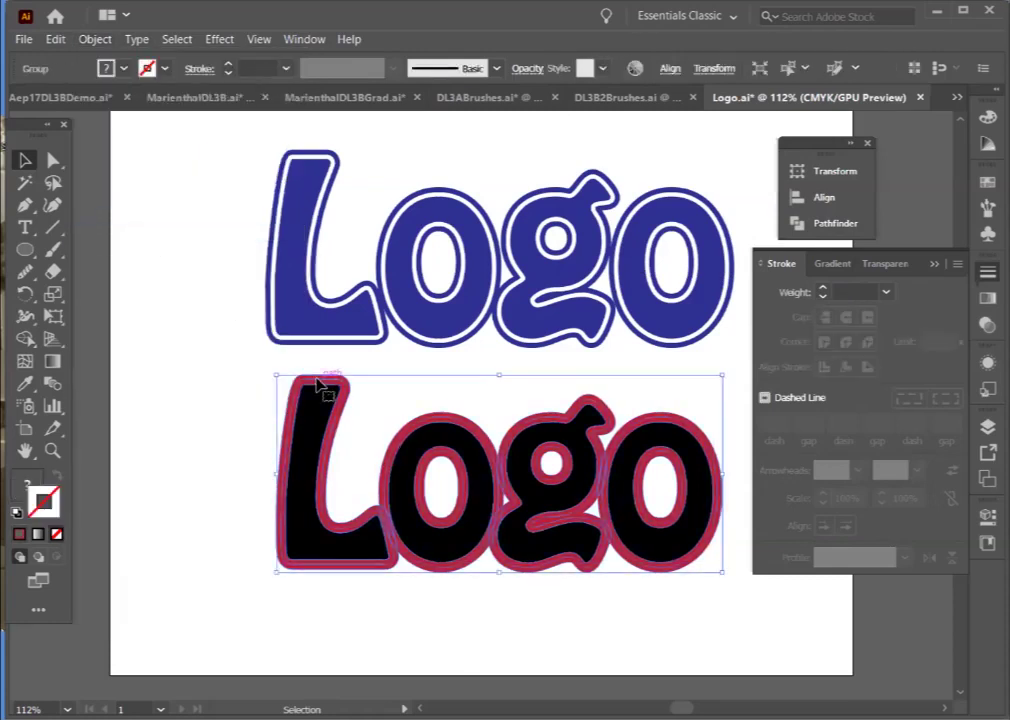
{"action": "left_click", "coordinate": [318, 385]}
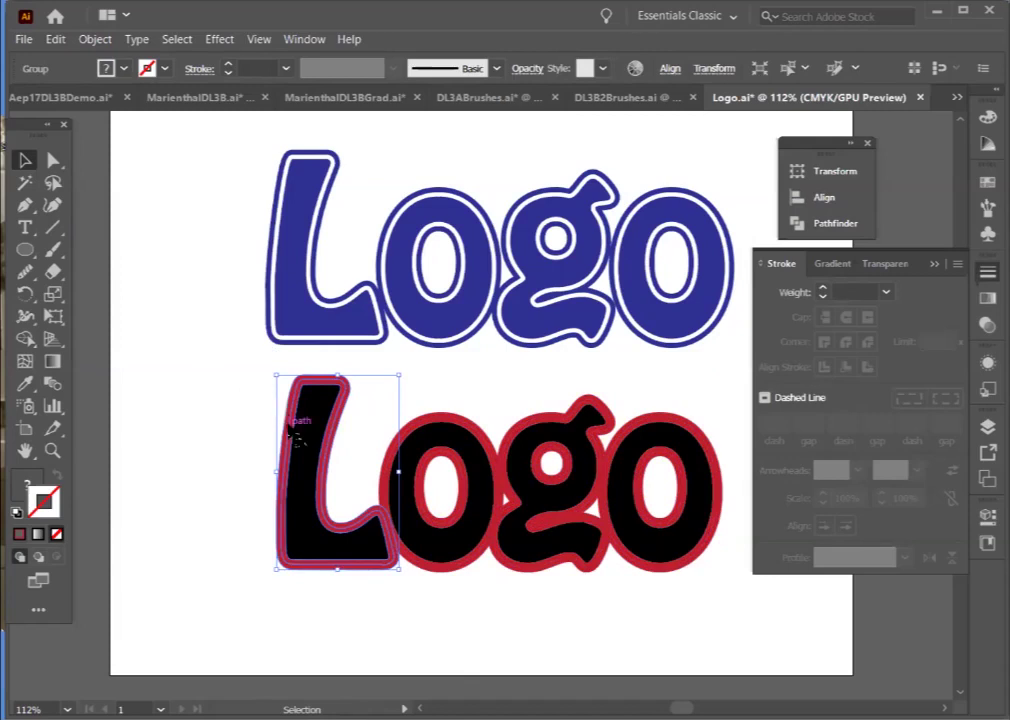
{"action": "left_click", "coordinate": [463, 452]}
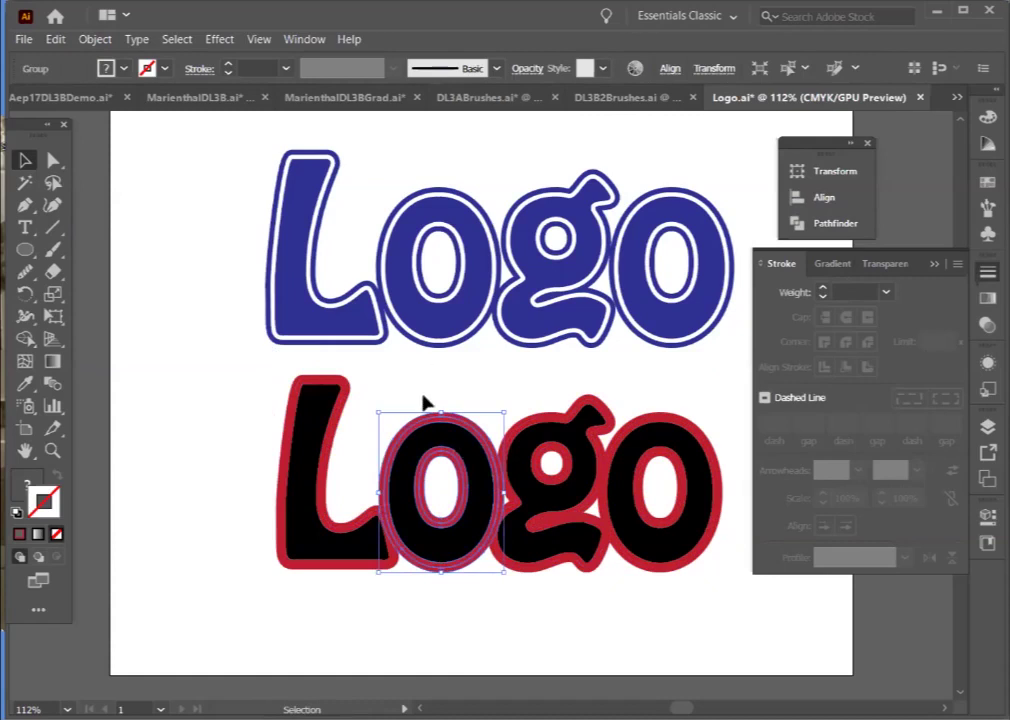
{"action": "left_click", "coordinate": [558, 449]}
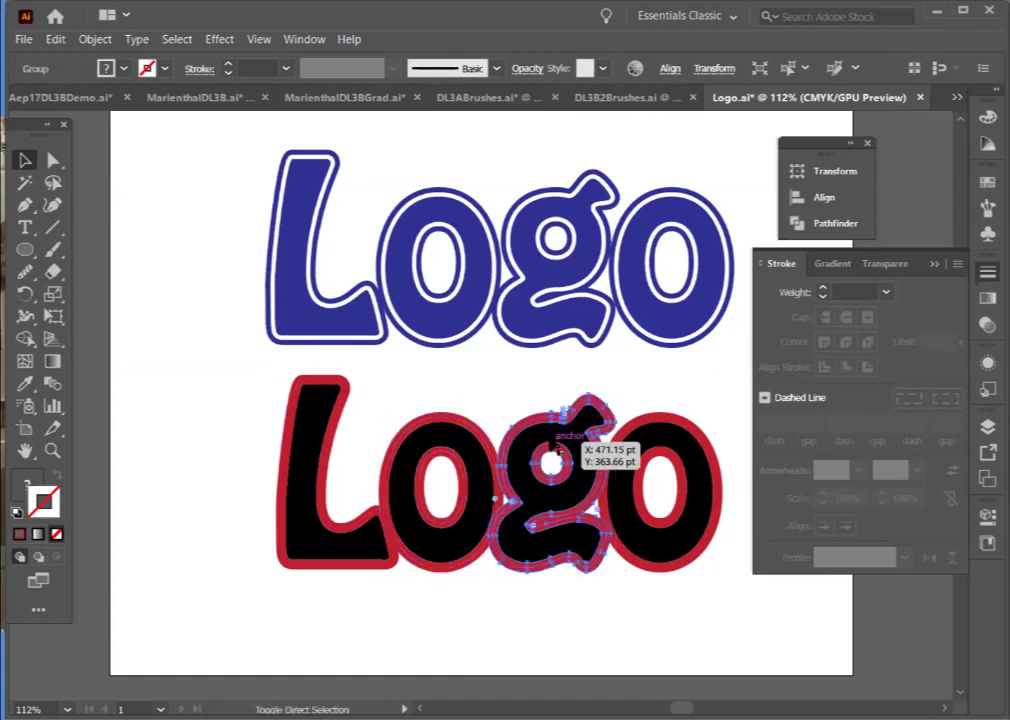
{"action": "left_click", "coordinate": [676, 455]}
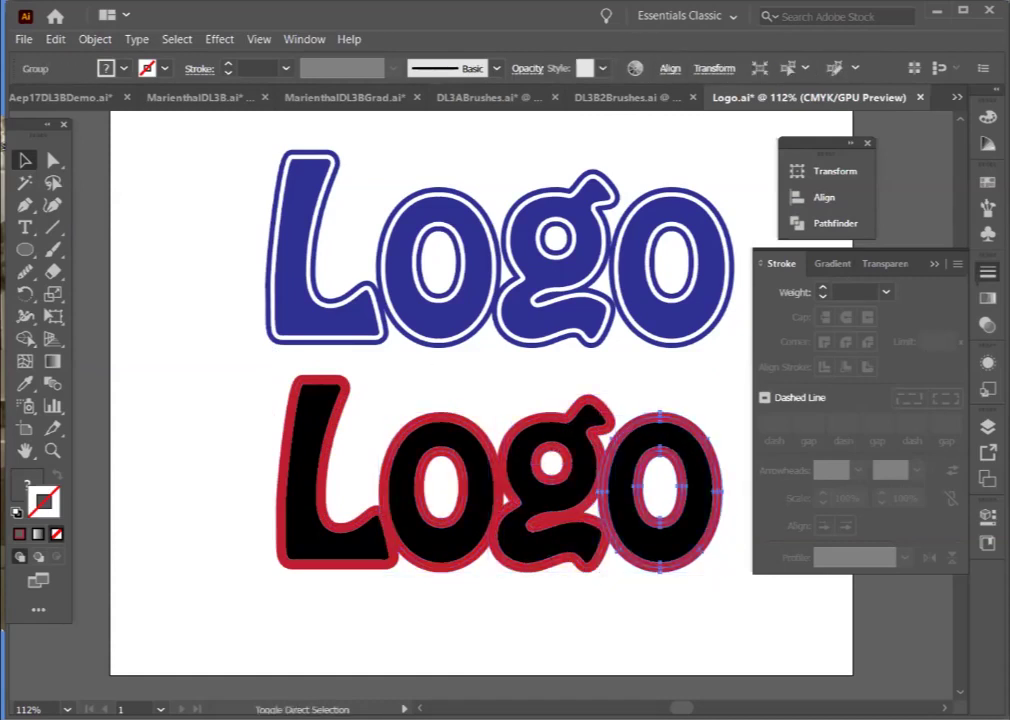
{"action": "left_click", "coordinate": [183, 415]}
{"action": "left_click_drag", "start_coordinate": [322, 445], "coordinate": [255, 469]}
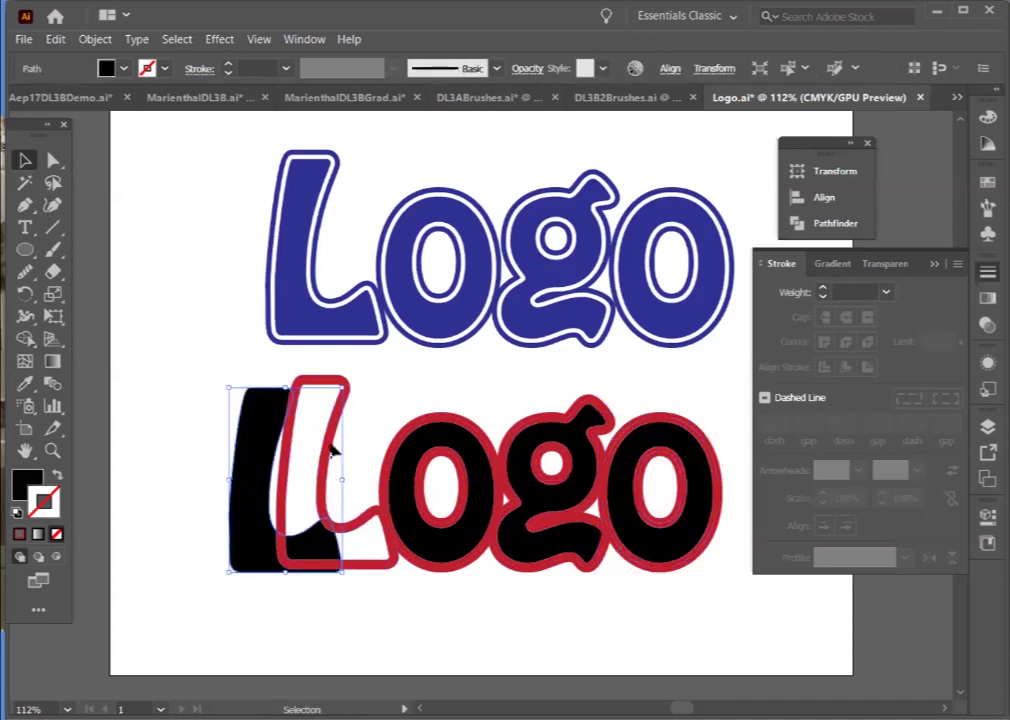
{"action": "key", "text": "ctrl+z"}
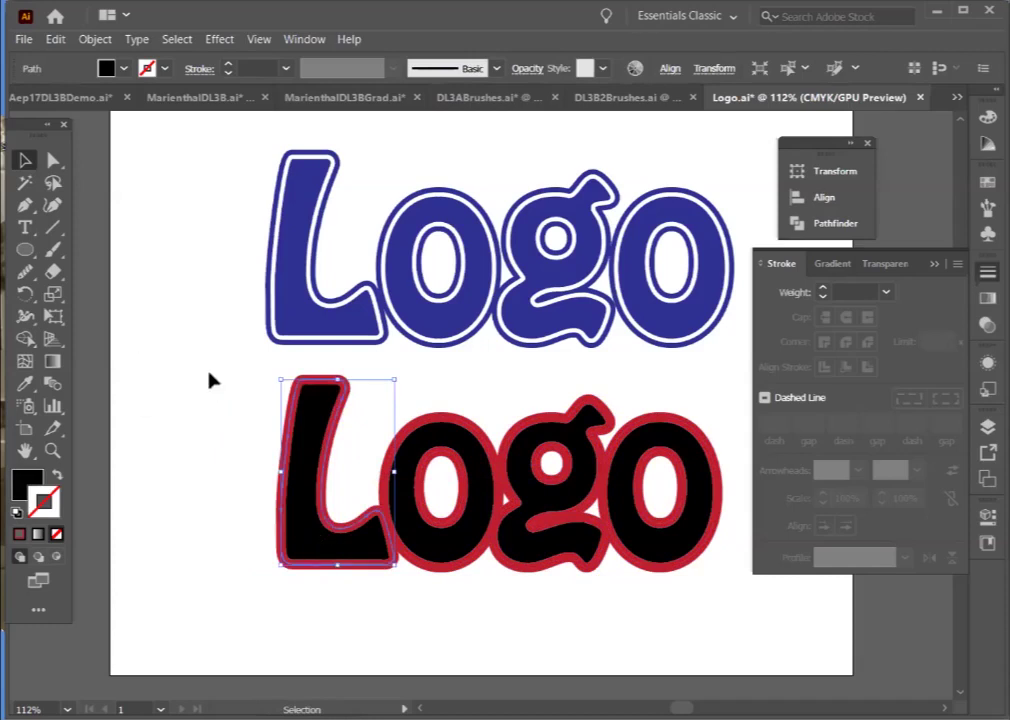
Ungroup the first o of the lower Logo into its separate black and red shapes
{"action": "left_click", "coordinate": [161, 385]}
{"action": "left_click", "coordinate": [338, 386]}
{"action": "left_click", "coordinate": [426, 428], "text": "shift"}
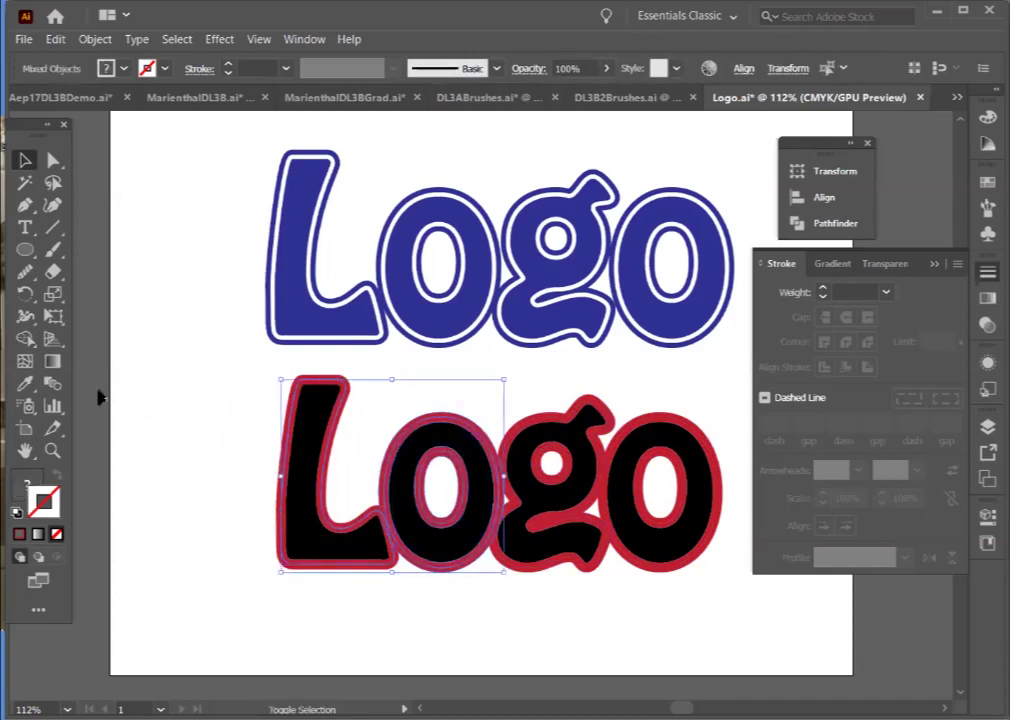
{"action": "left_click", "coordinate": [446, 476]}
{"action": "left_click", "coordinate": [418, 448]}
{"action": "key", "text": "ctrl+8"}
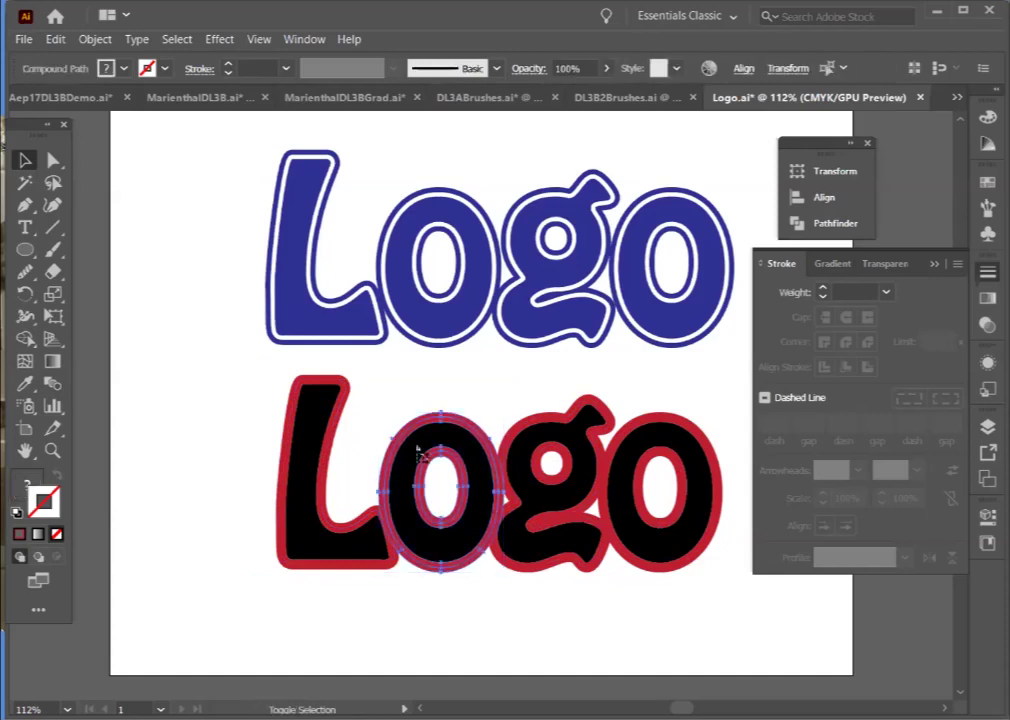
Select the four black letter shapes of the lower Logo and combine them with Pathfinder Unite
{"action": "left_click", "coordinate": [490, 408]}
{"action": "left_click", "coordinate": [380, 440]}
{"action": "left_click", "coordinate": [310, 440]}
{"action": "left_click", "coordinate": [418, 456], "text": "shift"}
{"action": "left_click", "coordinate": [523, 453], "text": "shift"}
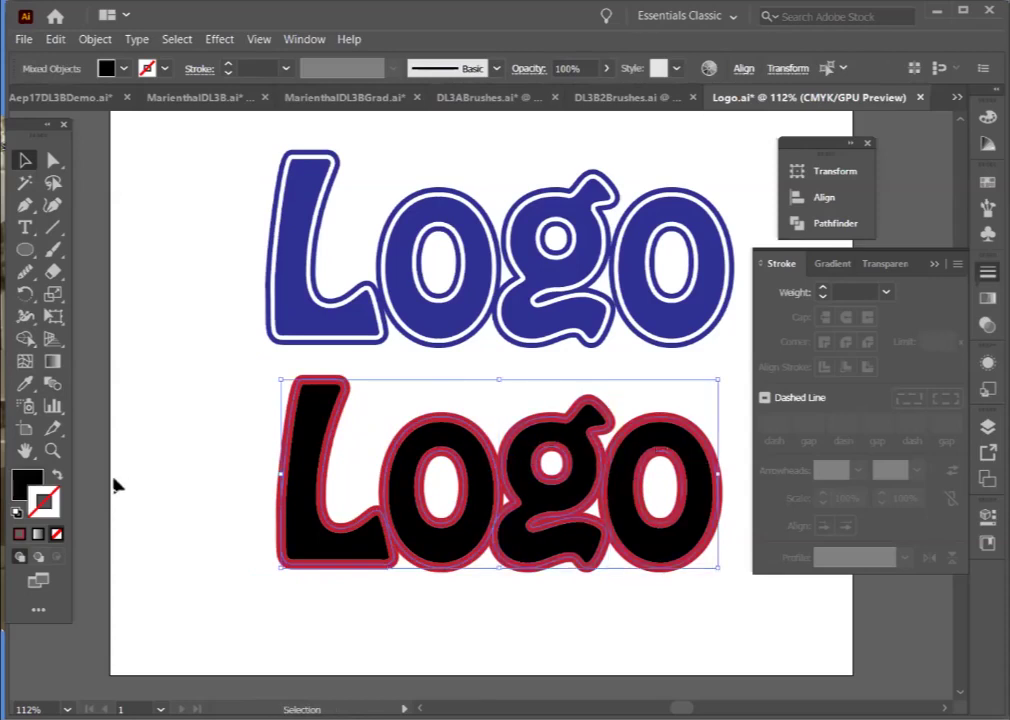
{"action": "left_click", "coordinate": [800, 222]}
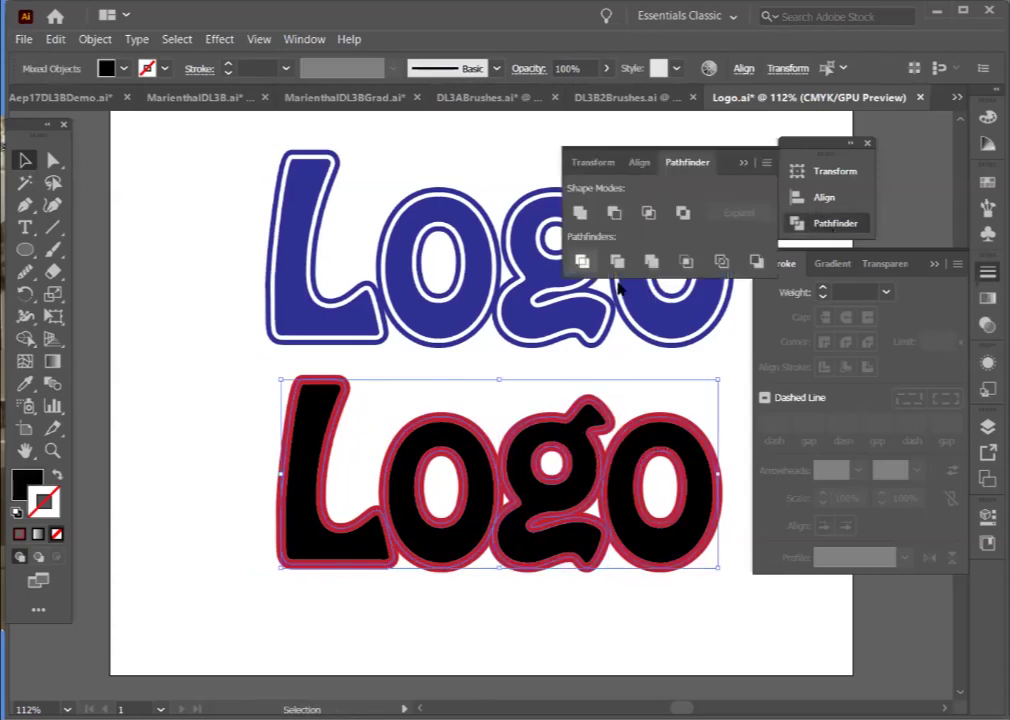
{"action": "left_click", "coordinate": [580, 213]}
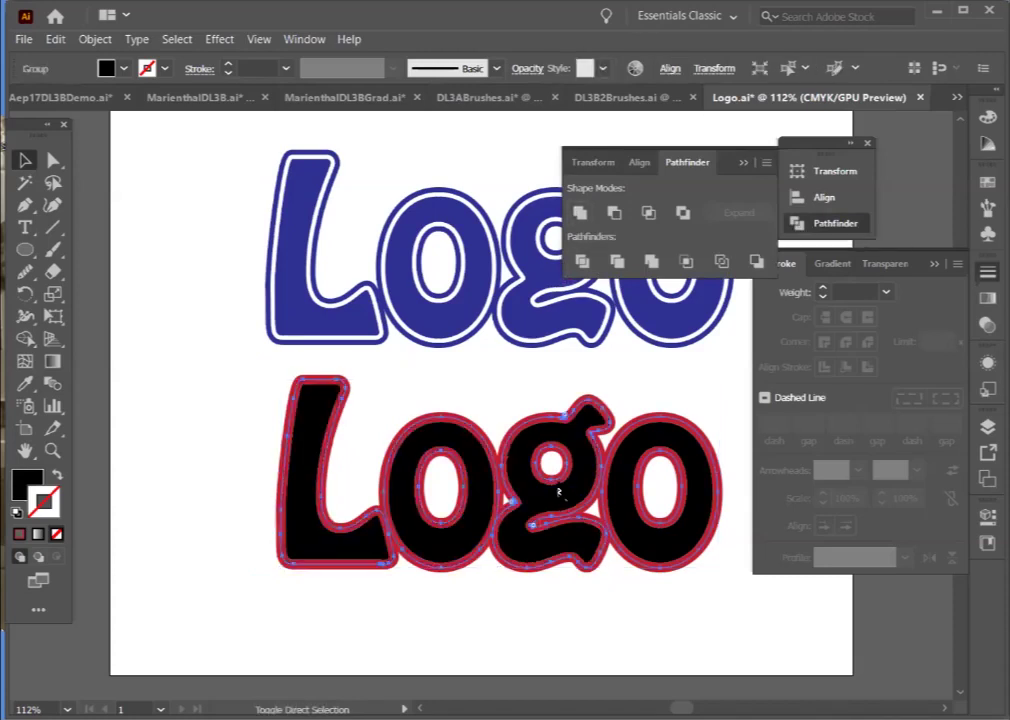
{"action": "key", "text": "ctrl+8"}
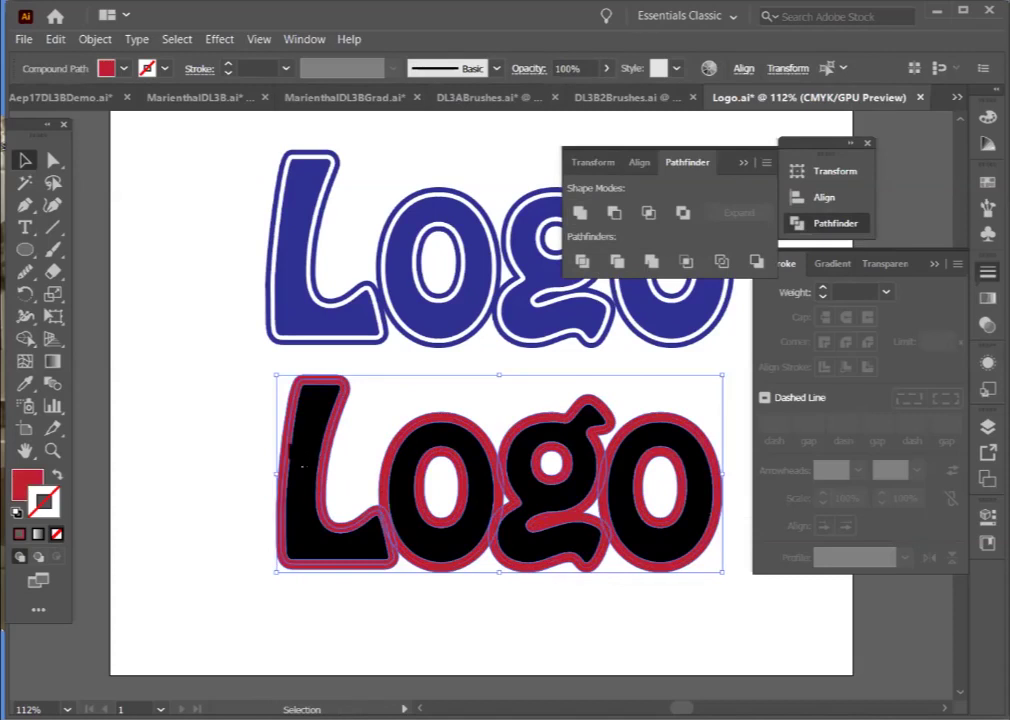
Select only the red outline shapes of the lower Logo and combine them with Pathfinder Unite
{"action": "left_click_drag", "start_coordinate": [190, 385], "coordinate": [720, 488]}
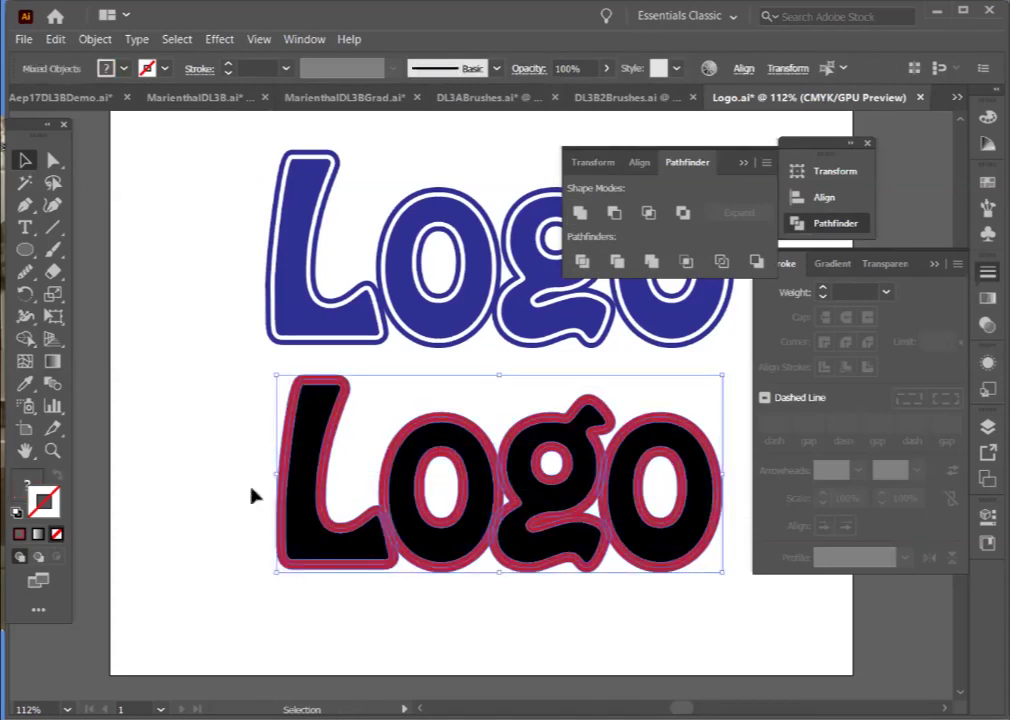
{"action": "left_click", "coordinate": [310, 435], "text": "shift"}
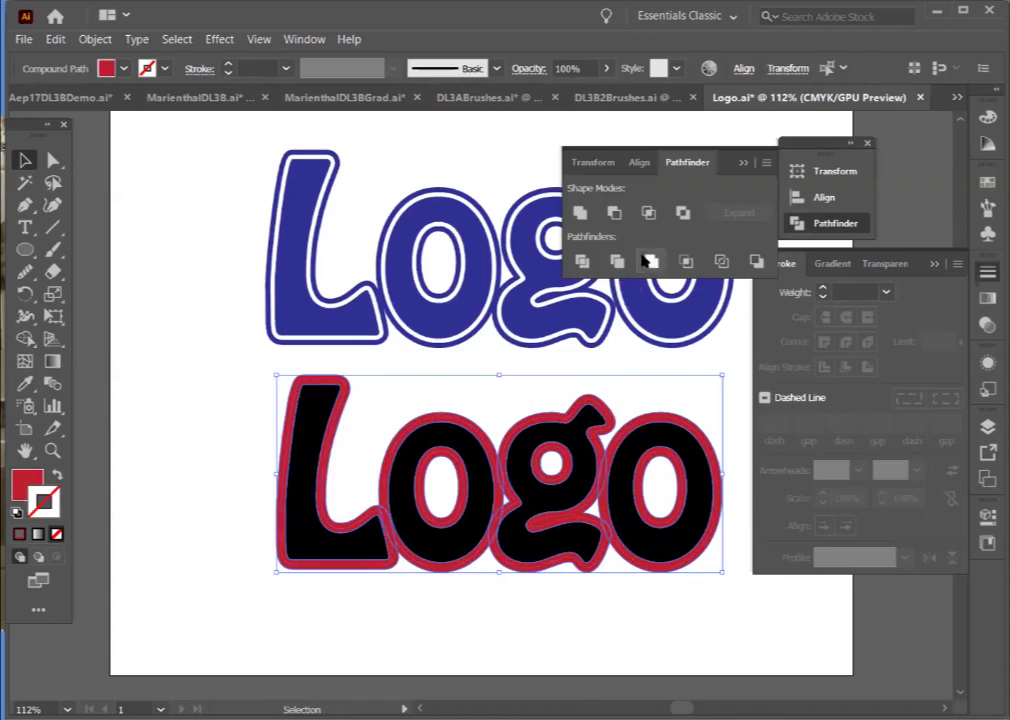
{"action": "left_click", "coordinate": [580, 214]}
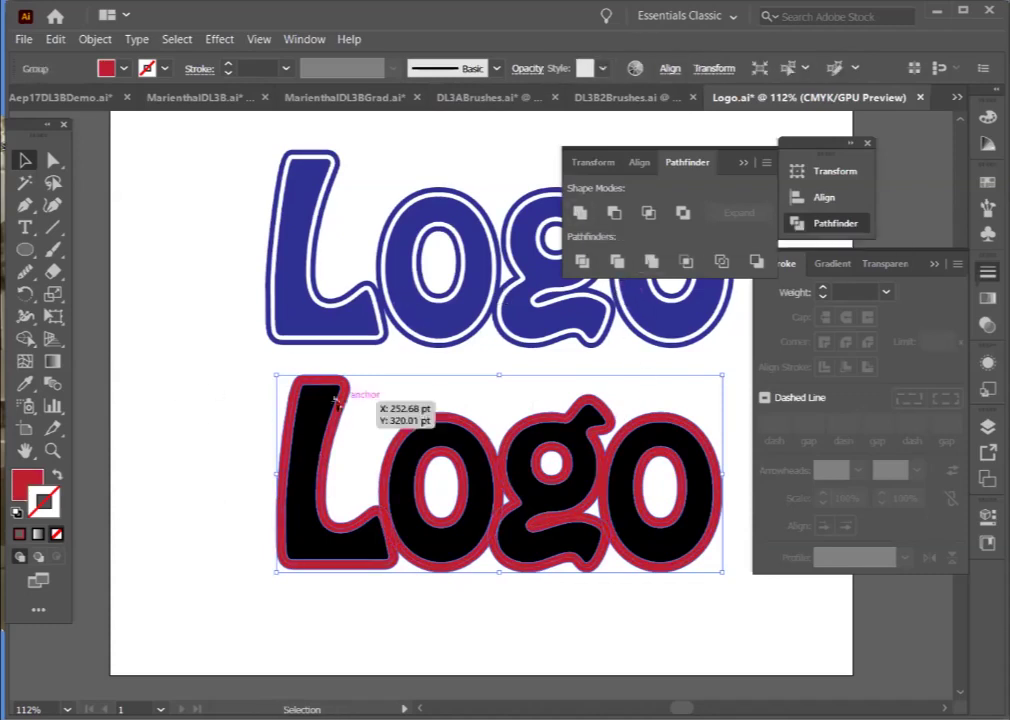
Move the united red outline aside, inspect its paths in outline view, and undo the move
{"action": "left_click_drag", "start_coordinate": [338, 416], "coordinate": [207, 488]}
{"action": "key", "text": "ctrl+y"}
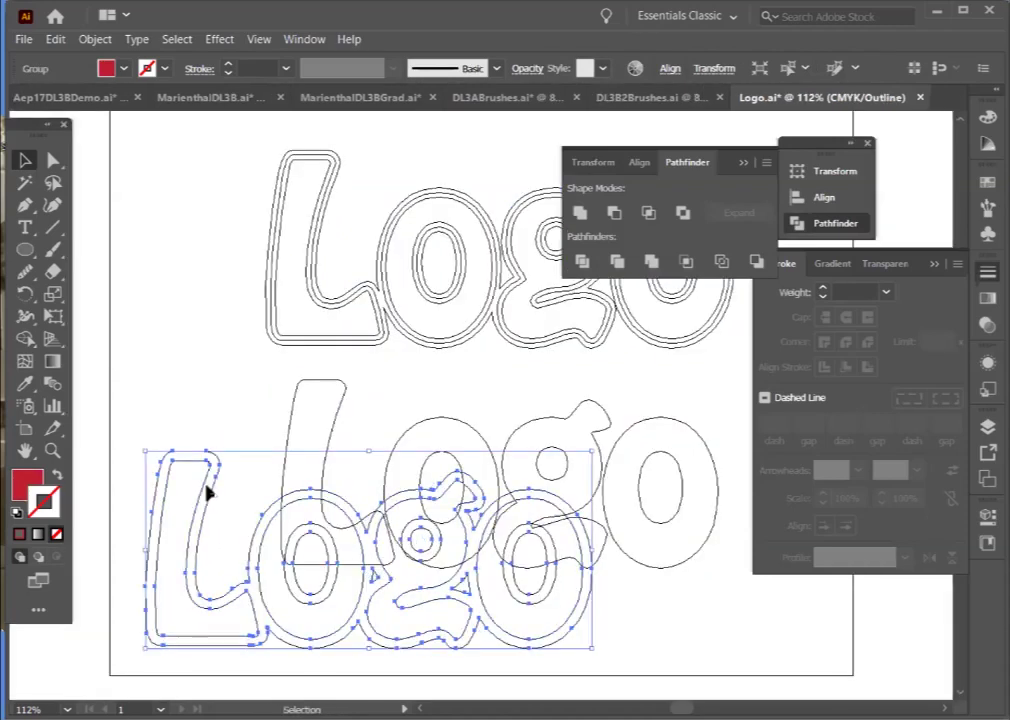
{"action": "key", "text": "ctrl+z"}
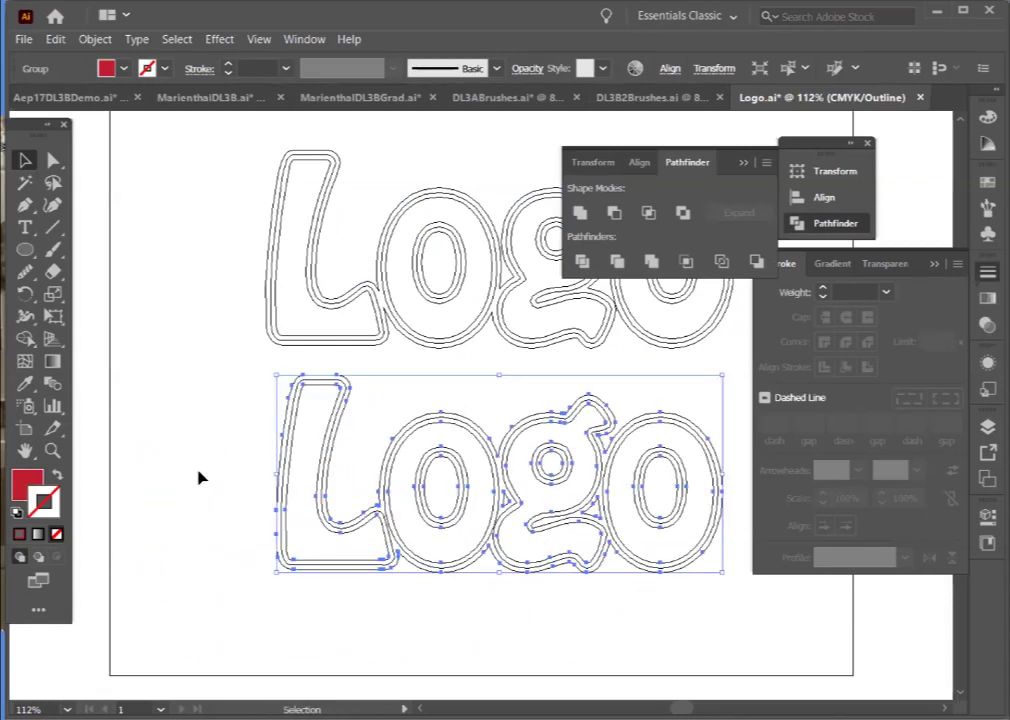
Leave outline view and give the united outline of the lower Logo a white fill and a 5 pt black stroke aligned outside
{"action": "left_click", "coordinate": [218, 388]}
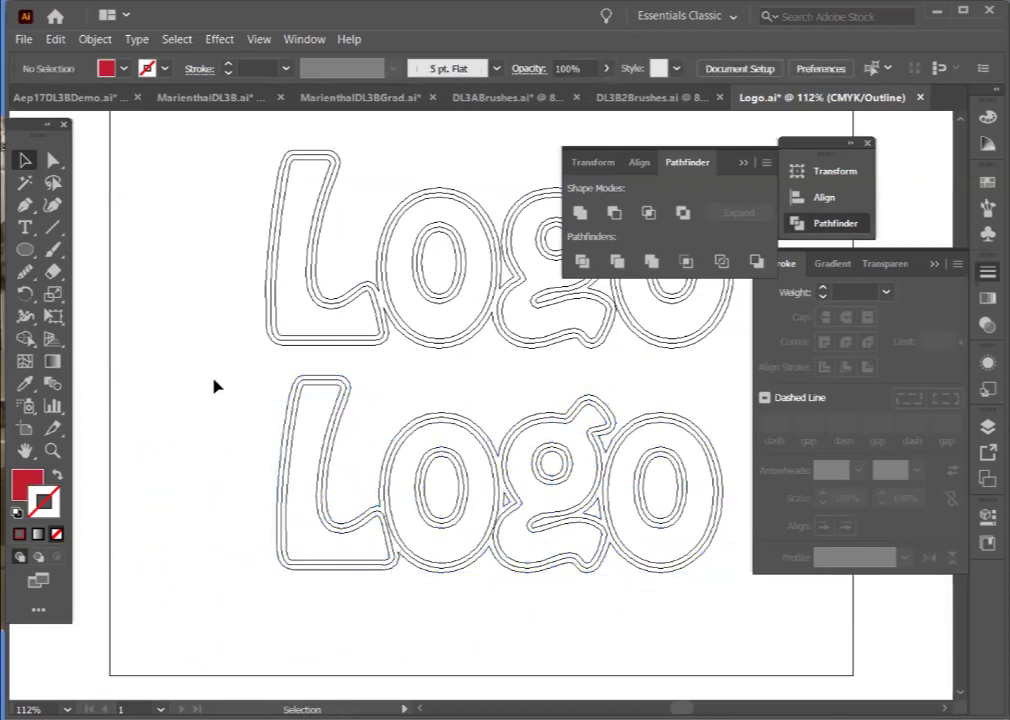
{"action": "key", "text": "ctrl+y"}
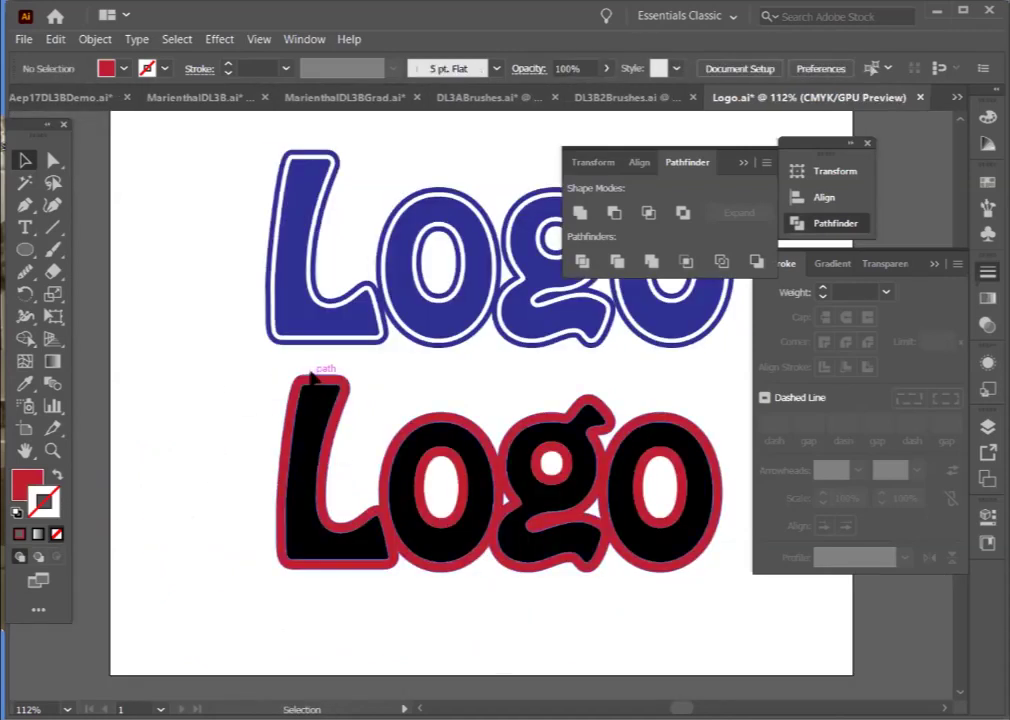
{"action": "left_click", "coordinate": [314, 387]}
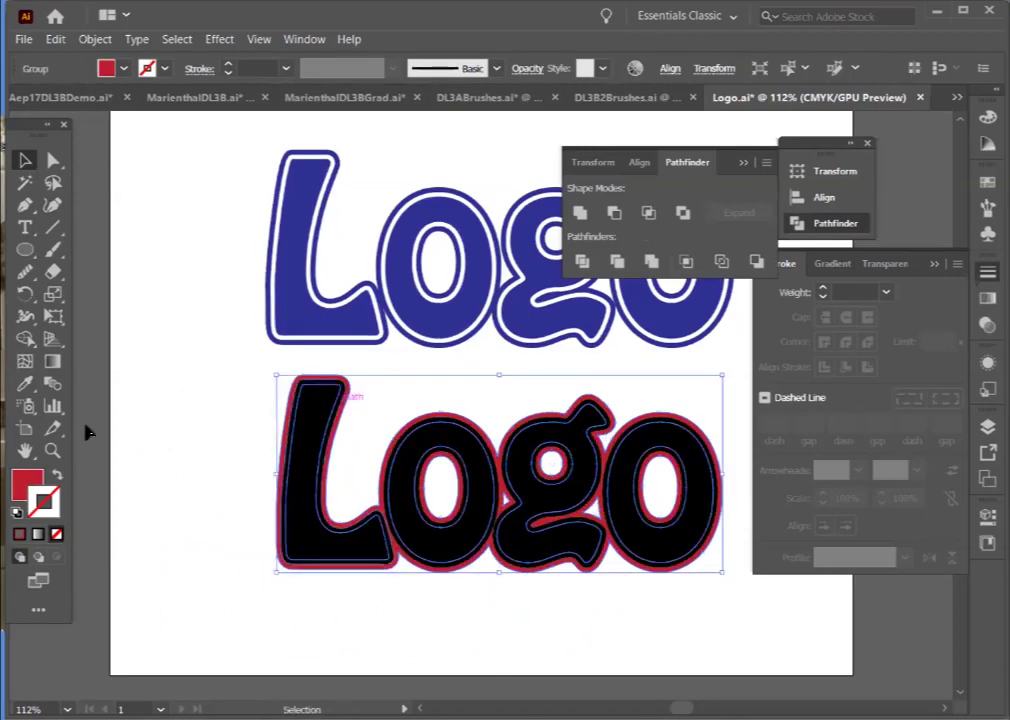
{"action": "left_click", "coordinate": [16, 512]}
{"action": "left_click", "coordinate": [228, 64]}
{"action": "left_click", "coordinate": [228, 64]}
{"action": "left_click", "coordinate": [228, 64]}
{"action": "left_click", "coordinate": [866, 366]}
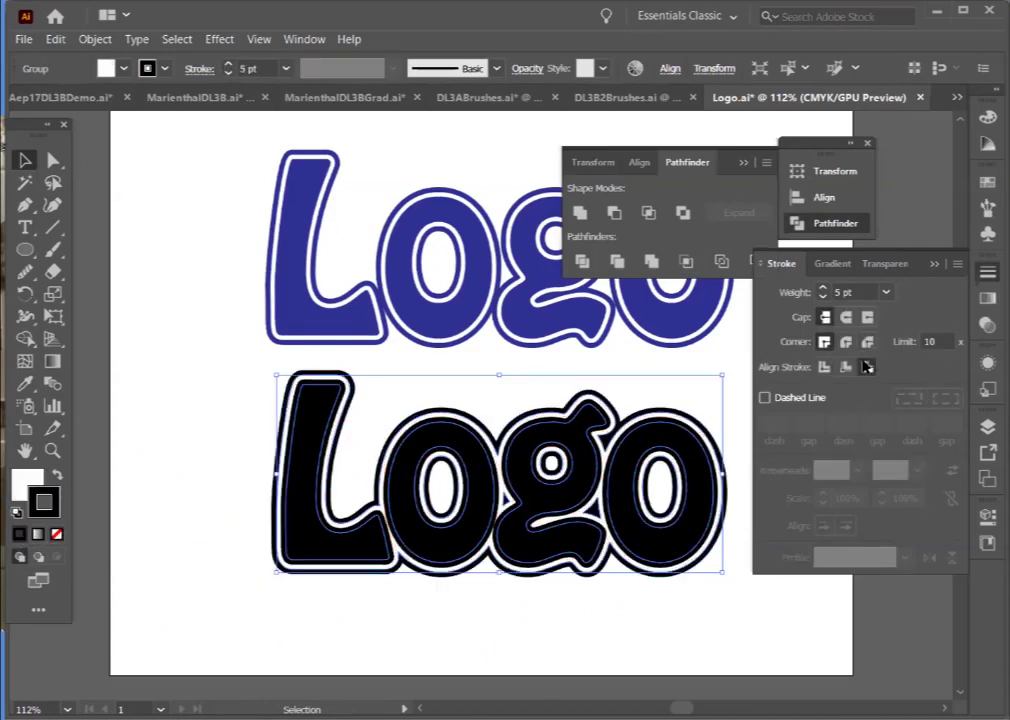
Select the inner black letters of the lower Logo and examine their anchor points with the Direct Selection tool
{"action": "left_click", "coordinate": [218, 403]}
{"action": "left_click", "coordinate": [310, 435]}
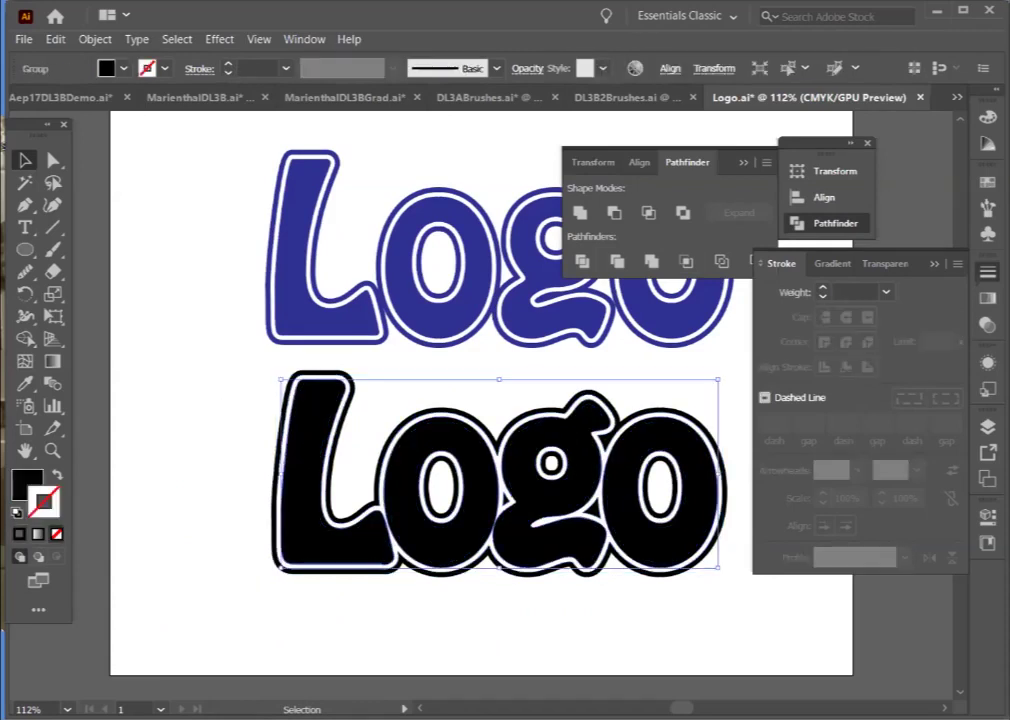
{"action": "left_click", "coordinate": [221, 379]}
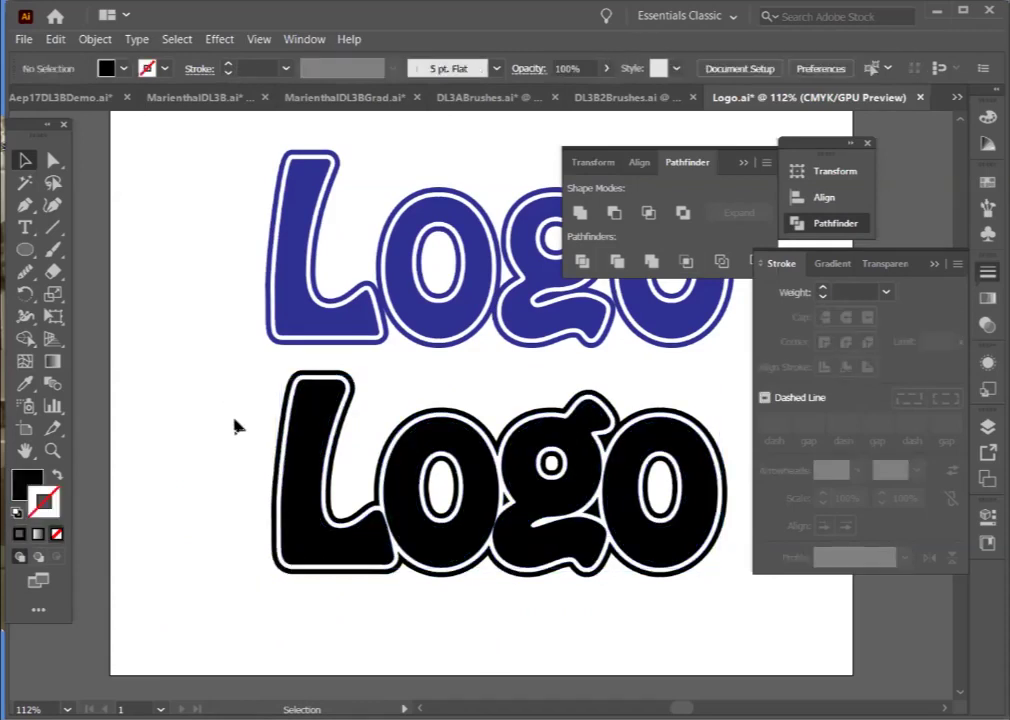
{"action": "key", "text": "a"}
{"action": "left_click_drag", "start_coordinate": [304, 591], "coordinate": [178, 469]}
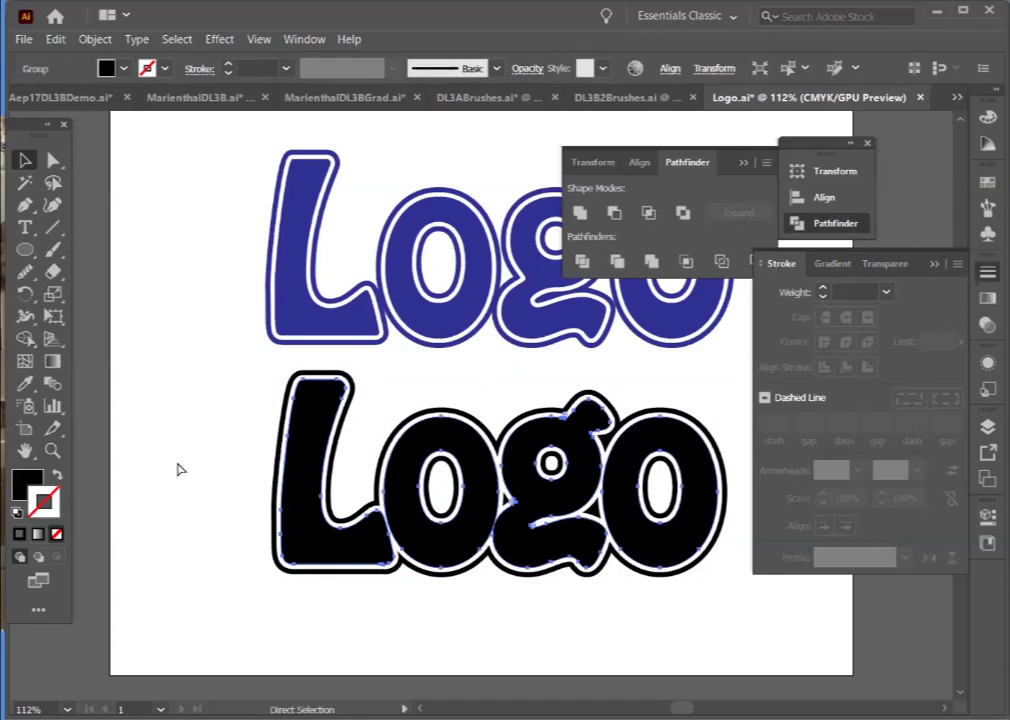
Undo the styling, uniting and expanding of the lower Logo back to live text with a 10 pt red stroke
{"action": "key", "text": "ctrl+z"}
{"action": "key", "text": "ctrl+z"}
{"action": "key", "text": "ctrl+z"}
{"action": "key", "text": "ctrl+z"}
{"action": "key", "text": "ctrl+z"}
{"action": "key", "text": "ctrl+z"}
{"action": "key", "text": "ctrl+z"}
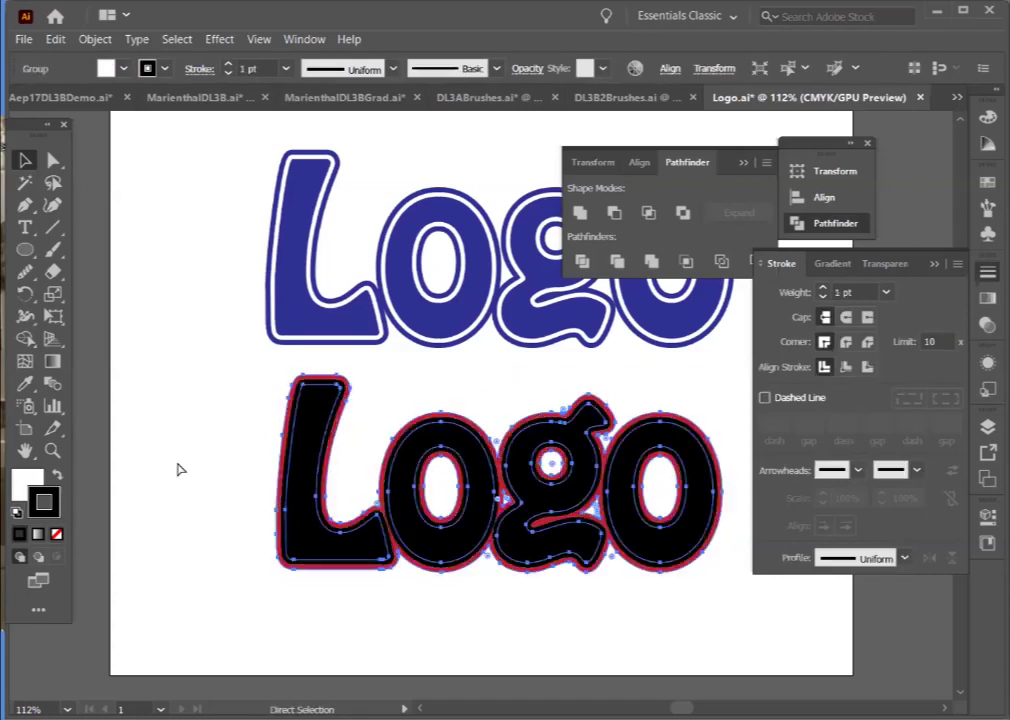
{"action": "key", "text": "ctrl+z"}
{"action": "key", "text": "ctrl+z"}
{"action": "key", "text": "ctrl+z"}
{"action": "key", "text": "ctrl+z"}
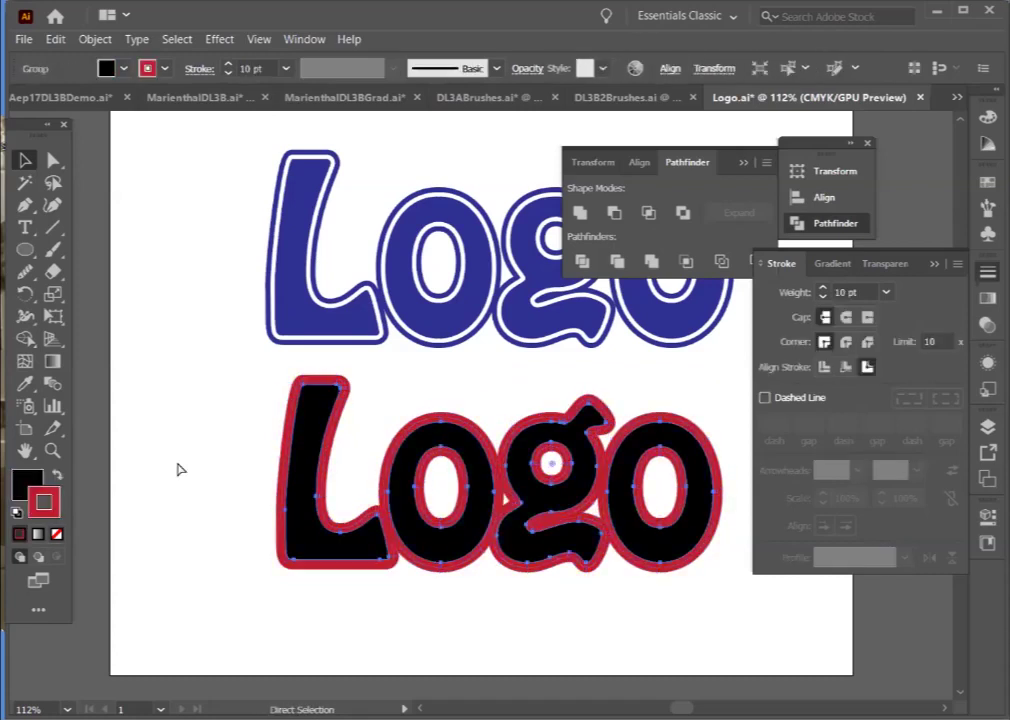
{"action": "scroll", "coordinate": [180, 469], "scroll_direction": "up", "scroll_amount": 1}
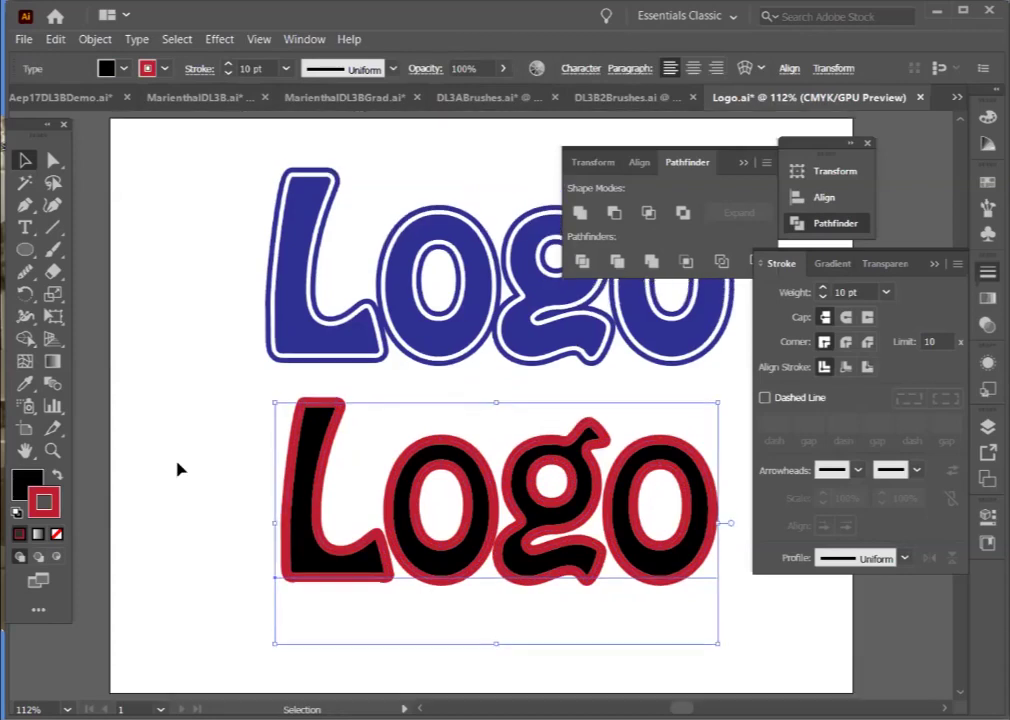
Convert the lower Logo text to outlines and restyle it with a red fill and a 2 pt black stroke
{"action": "key", "text": "ctrl+z"}
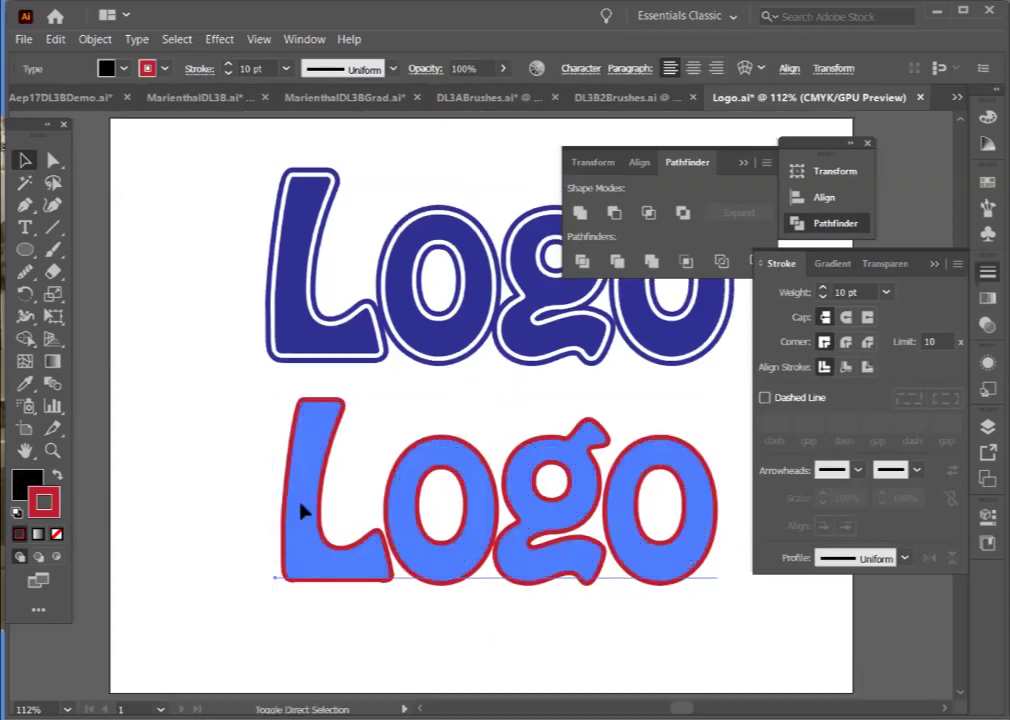
{"action": "key", "text": "ctrl+z"}
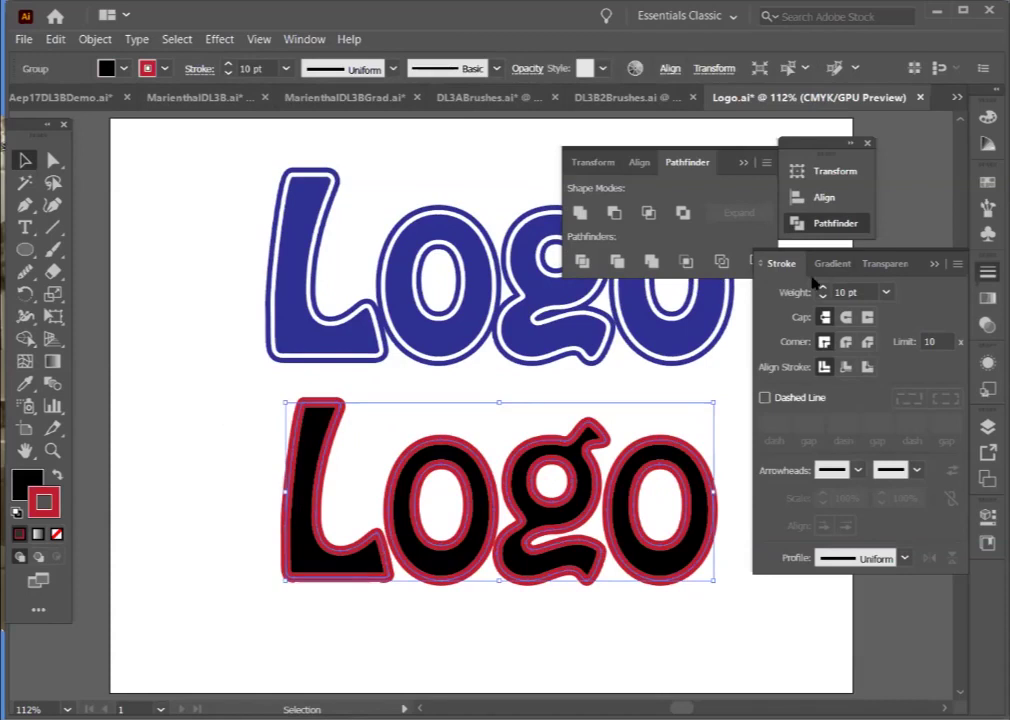
{"action": "left_click", "coordinate": [256, 66]}
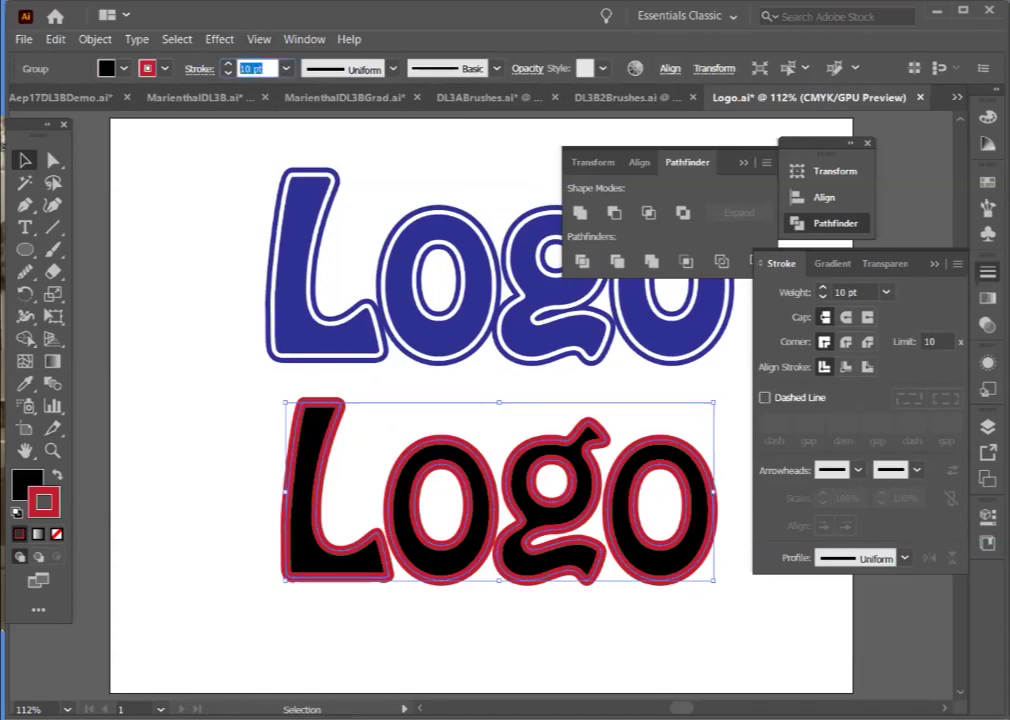
{"action": "type", "text": "2"}
{"action": "key", "text": "Return"}
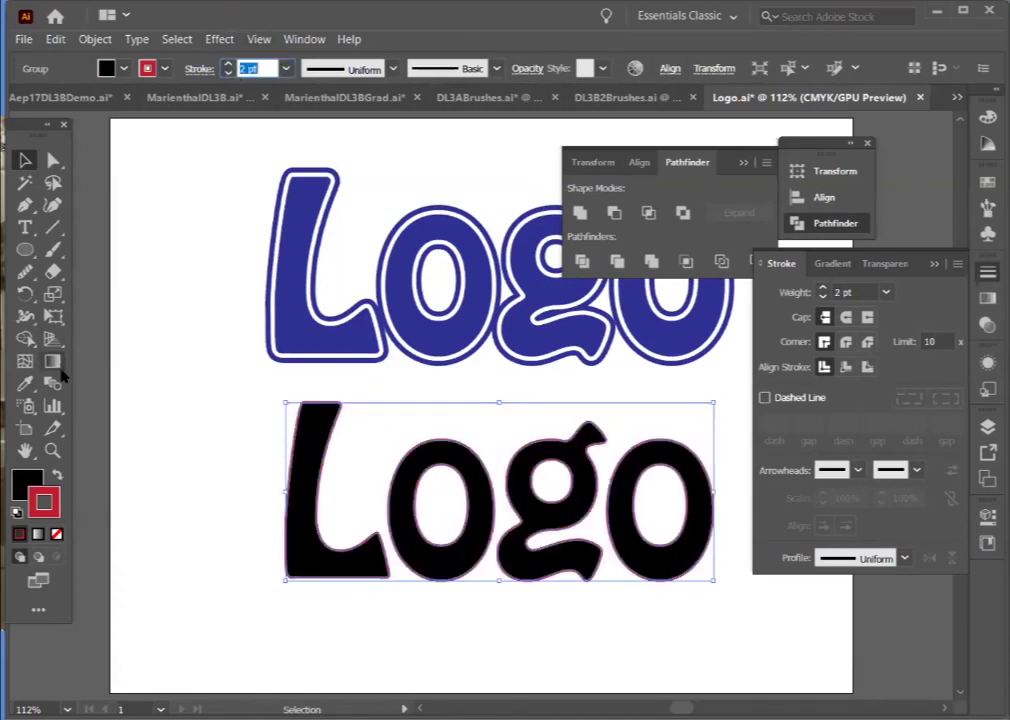
{"action": "left_click", "coordinate": [57, 474]}
{"action": "left_click", "coordinate": [252, 454]}
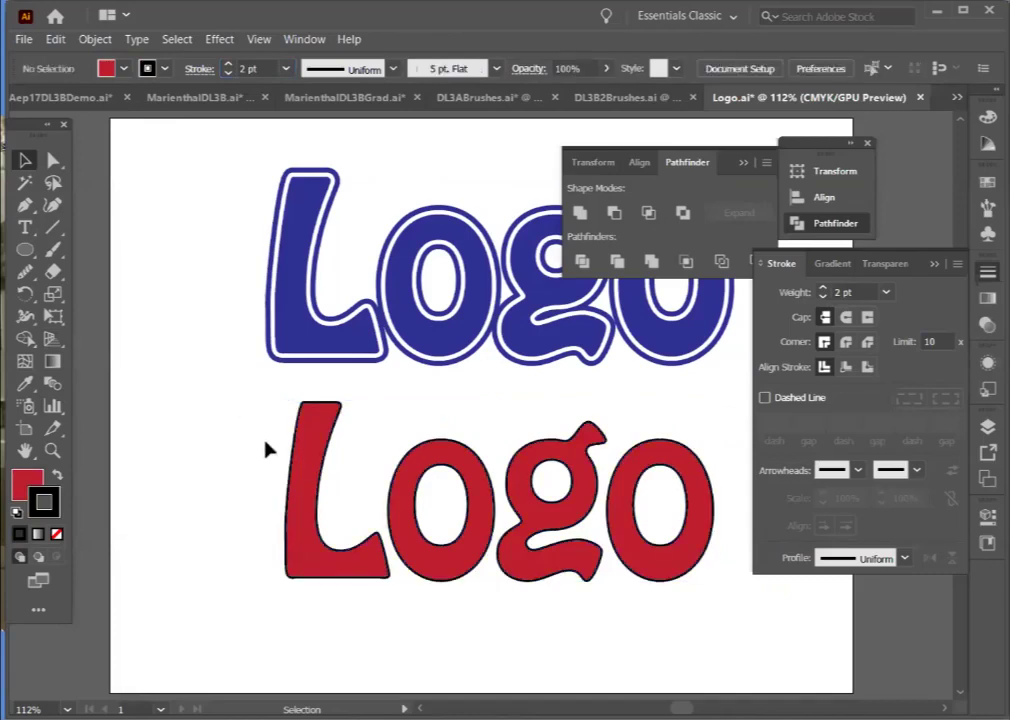
Offset the paths of the lower Logo by 11 pt with Miter joins and a miter limit of 4
{"action": "left_click", "coordinate": [295, 486]}
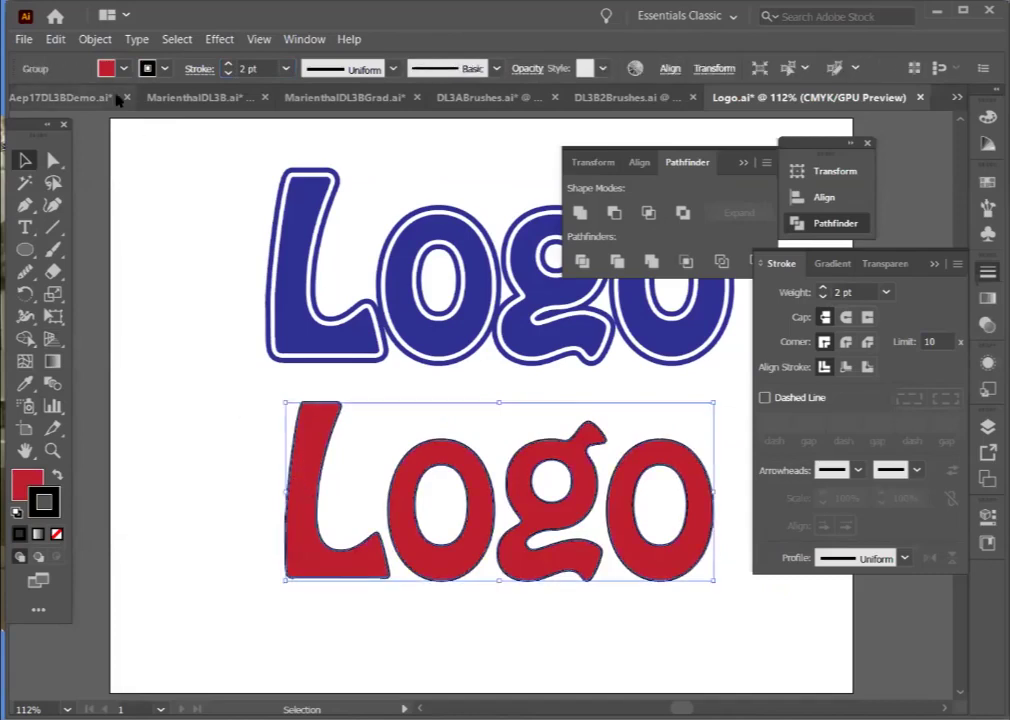
{"action": "left_click", "coordinate": [92, 40]}
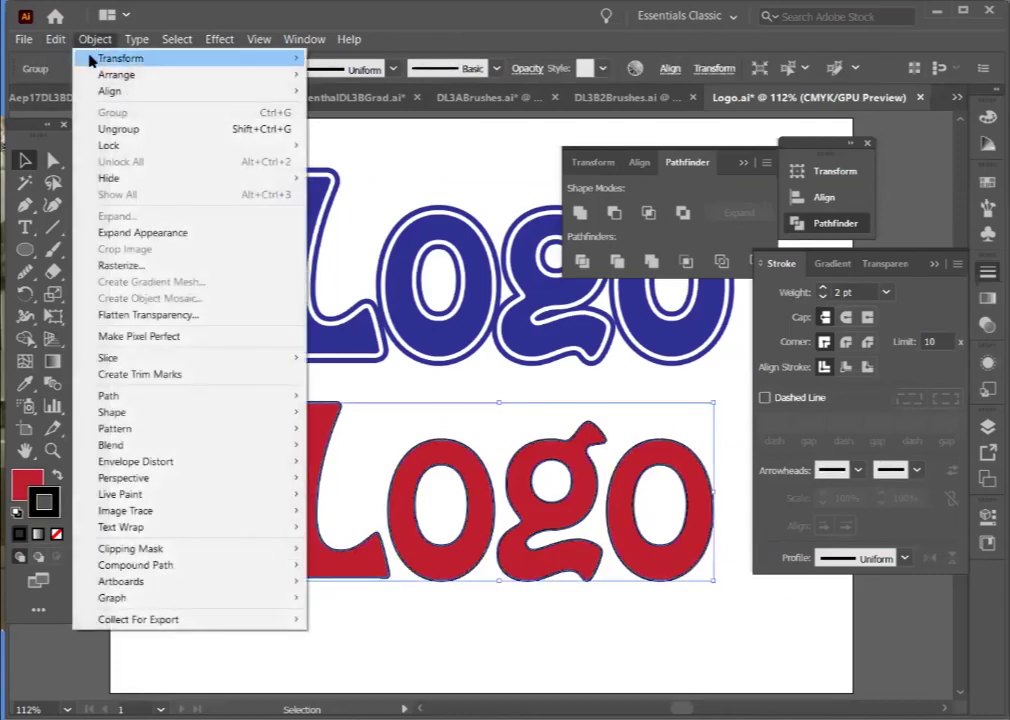
{"action": "mouse_move", "coordinate": [115, 395]}
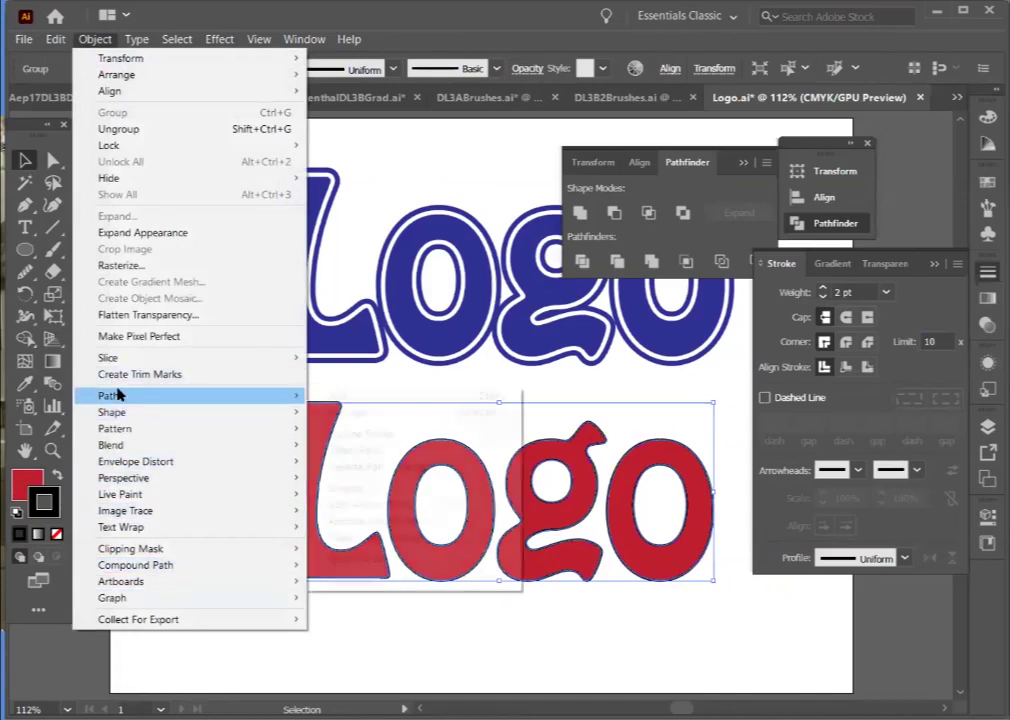
{"action": "left_click", "coordinate": [372, 450]}
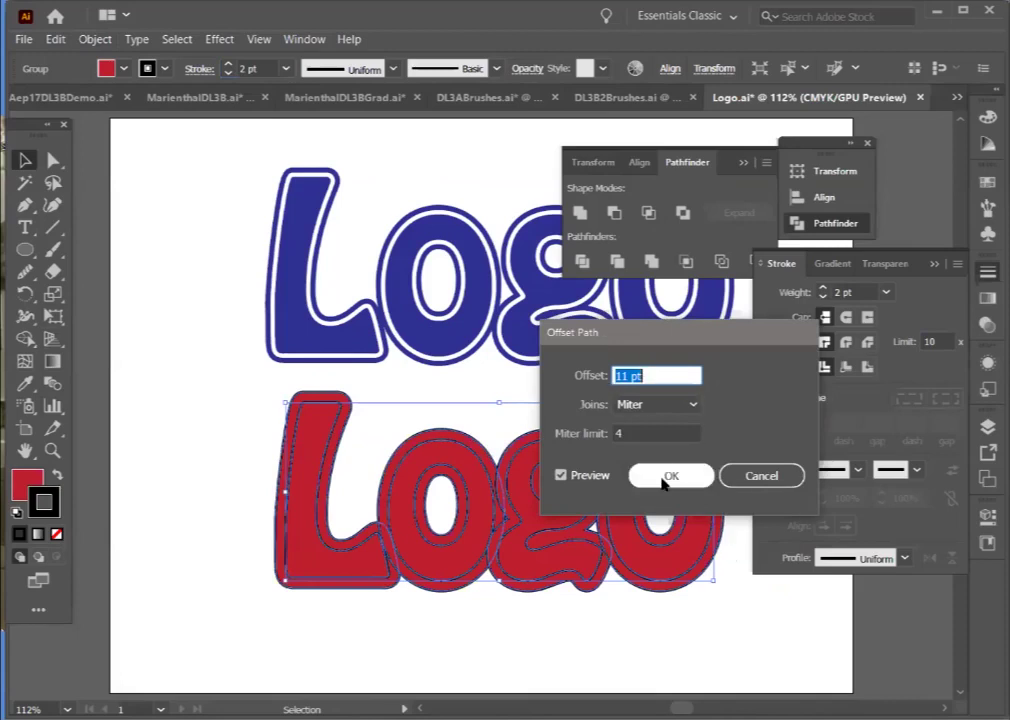
{"action": "left_click", "coordinate": [669, 472]}
Ungroup the lower Logo so its inner letters and outer offset shapes can be selected separately
{"action": "left_click", "coordinate": [207, 408]}
{"action": "left_click", "coordinate": [312, 461]}
{"action": "key", "text": "ctrl+shift+g"}
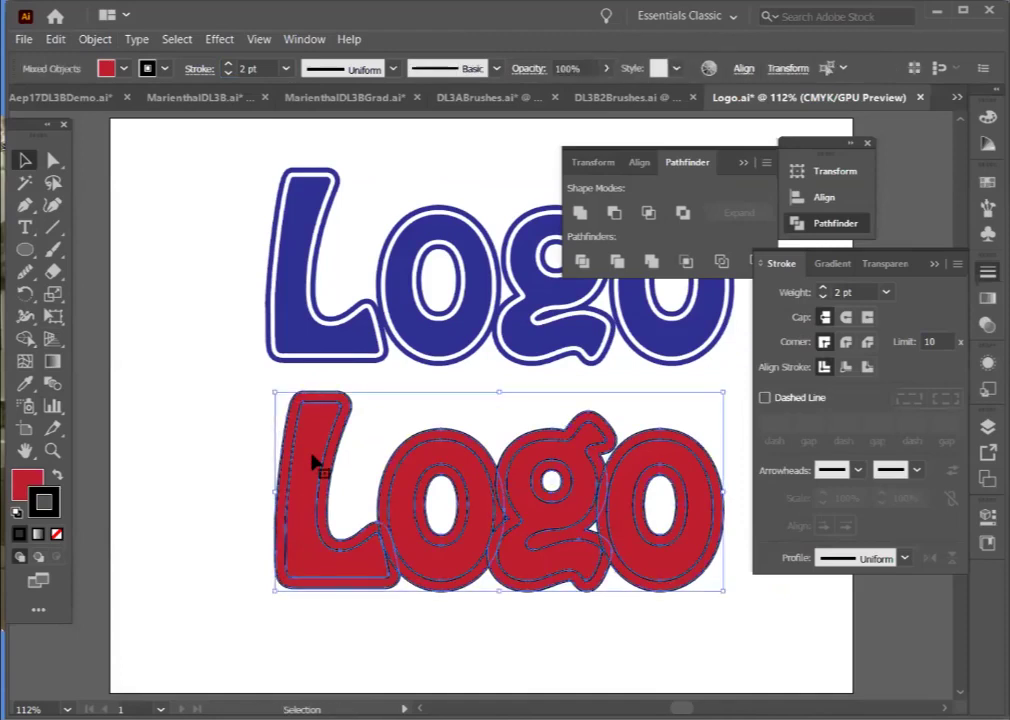
{"action": "key", "text": "ctrl+h"}
Combine the four inner letters of the lower Logo into one group with Pathfinder, and swap its colors to black fill and red stroke
{"action": "left_click", "coordinate": [283, 440]}
{"action": "left_click", "coordinate": [320, 444]}
{"action": "left_click", "coordinate": [435, 455], "text": "shift"}
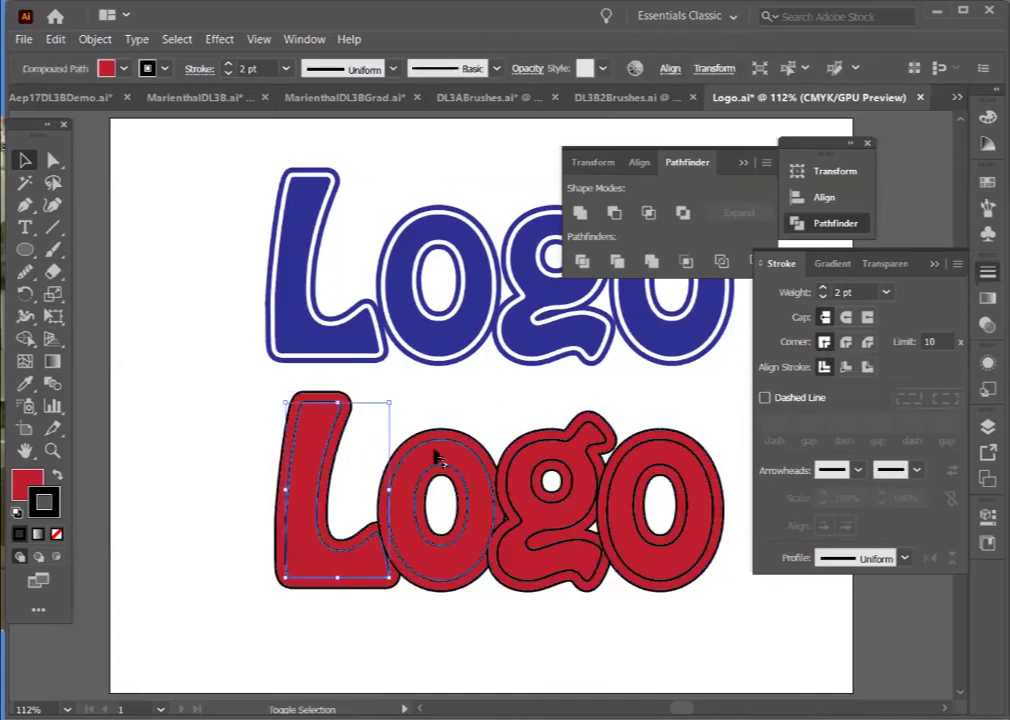
{"action": "left_click", "coordinate": [541, 467], "text": "shift"}
{"action": "left_click", "coordinate": [630, 472], "text": "shift"}
{"action": "left_click", "coordinate": [586, 261]}
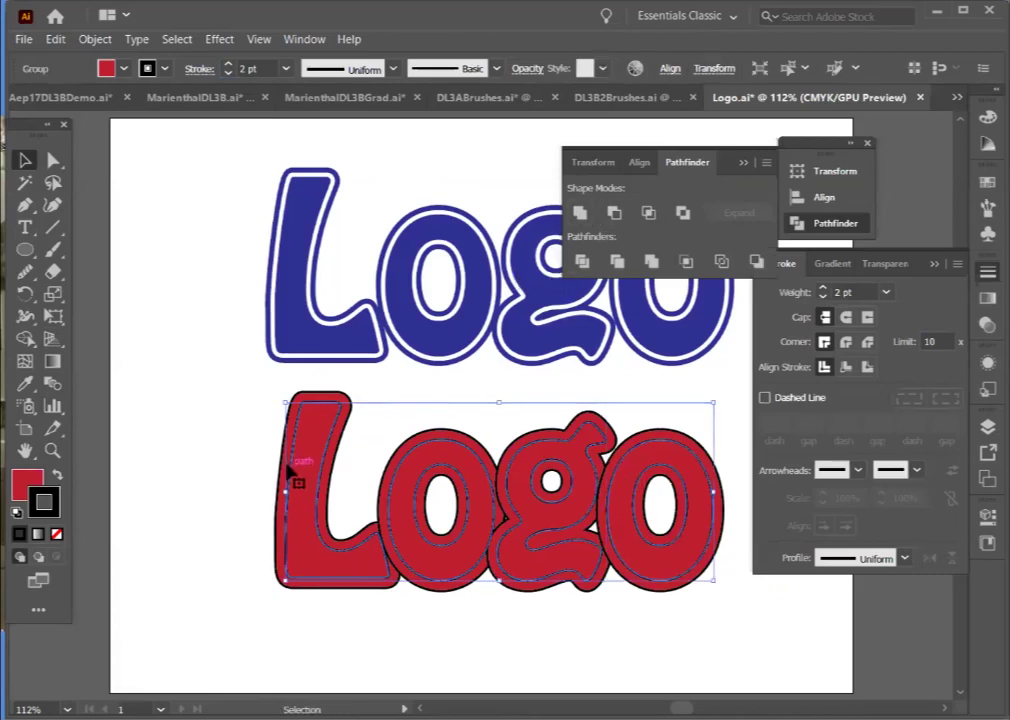
{"action": "left_click", "coordinate": [57, 476]}
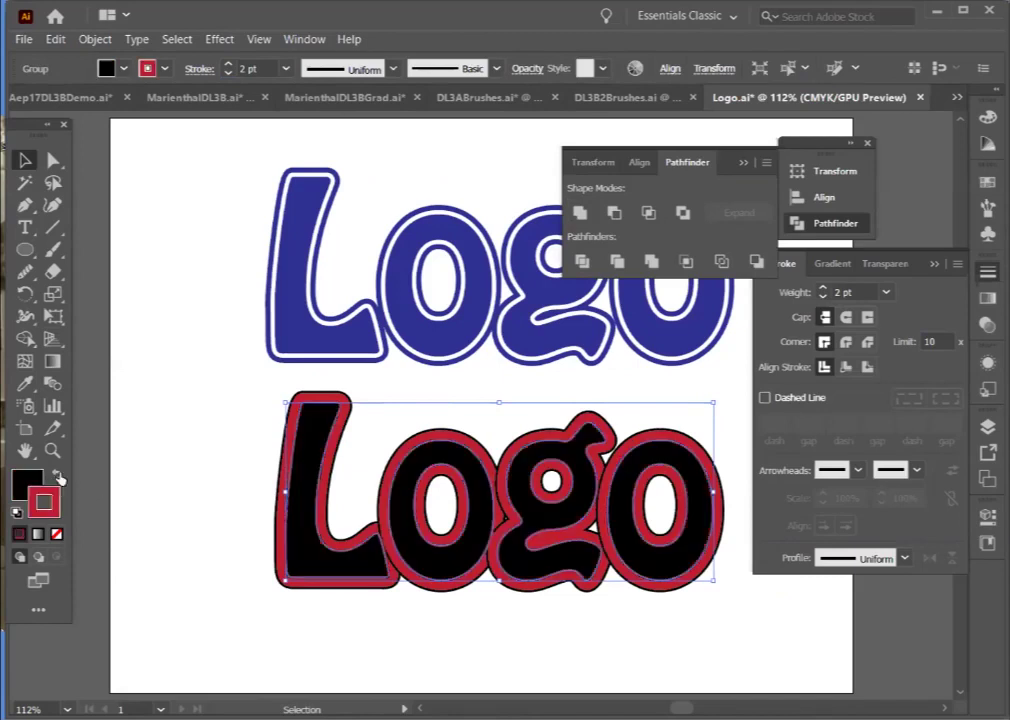
{"action": "left_click", "coordinate": [153, 431]}
Select the four outer offset shapes of the lower Logo and combine them with Pathfinder Unite
{"action": "left_click", "coordinate": [347, 421]}
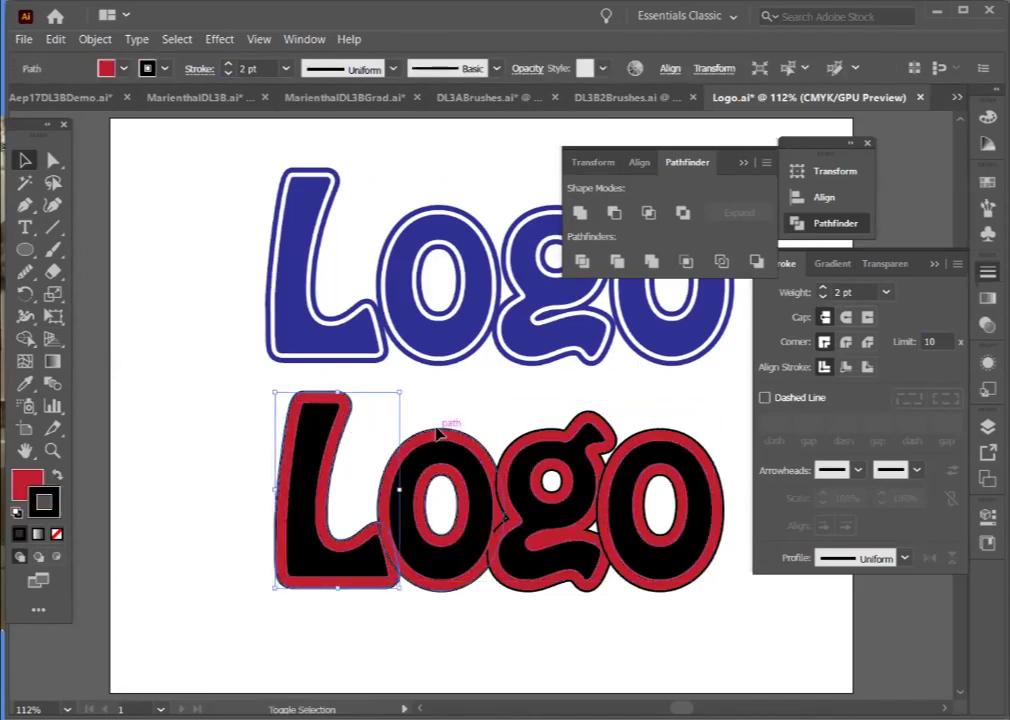
{"action": "left_click", "coordinate": [437, 432], "text": "shift"}
{"action": "left_click", "coordinate": [575, 450], "text": "shift"}
{"action": "left_click", "coordinate": [652, 437], "text": "shift"}
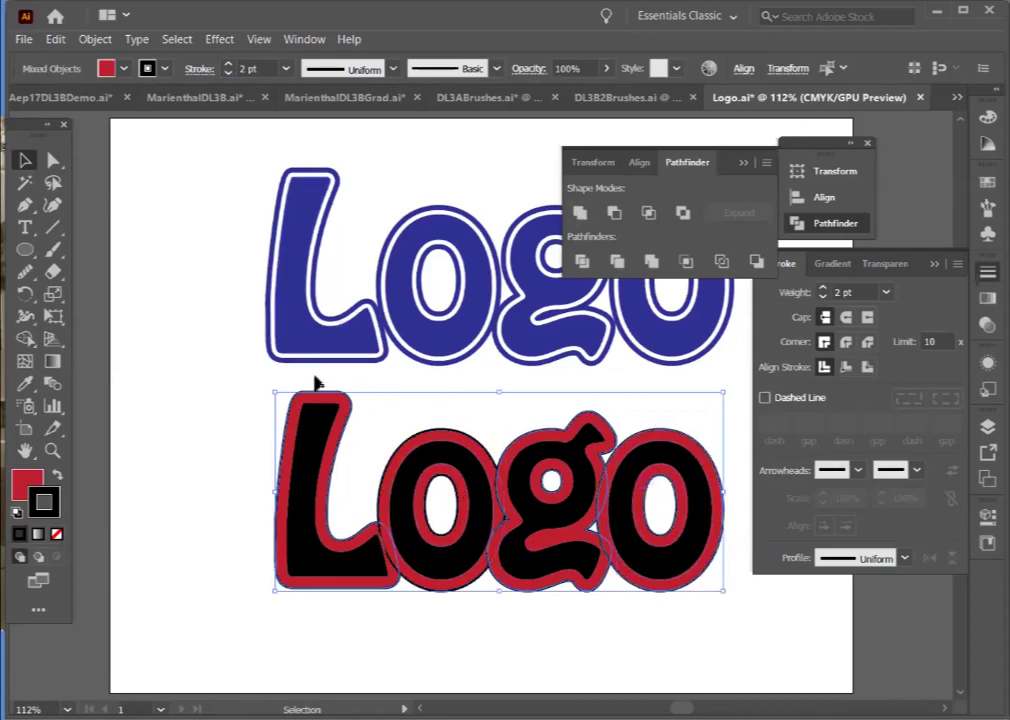
{"action": "left_click_drag", "start_coordinate": [323, 397], "coordinate": [289, 369]}
{"action": "key", "text": "ctrl+z"}
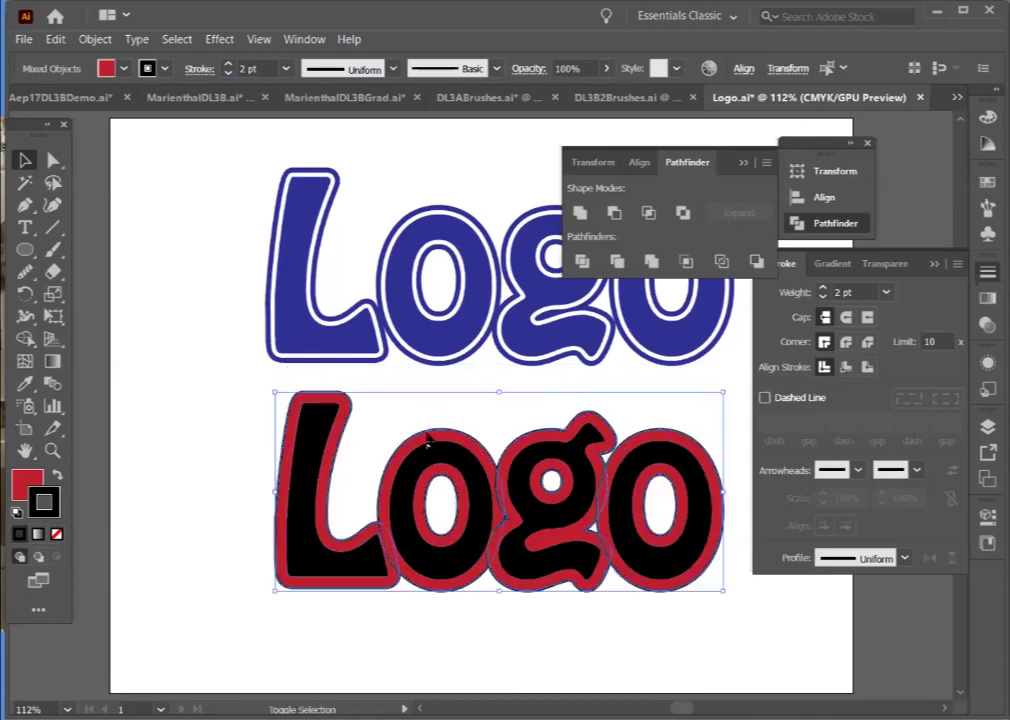
{"action": "left_click", "coordinate": [580, 211]}
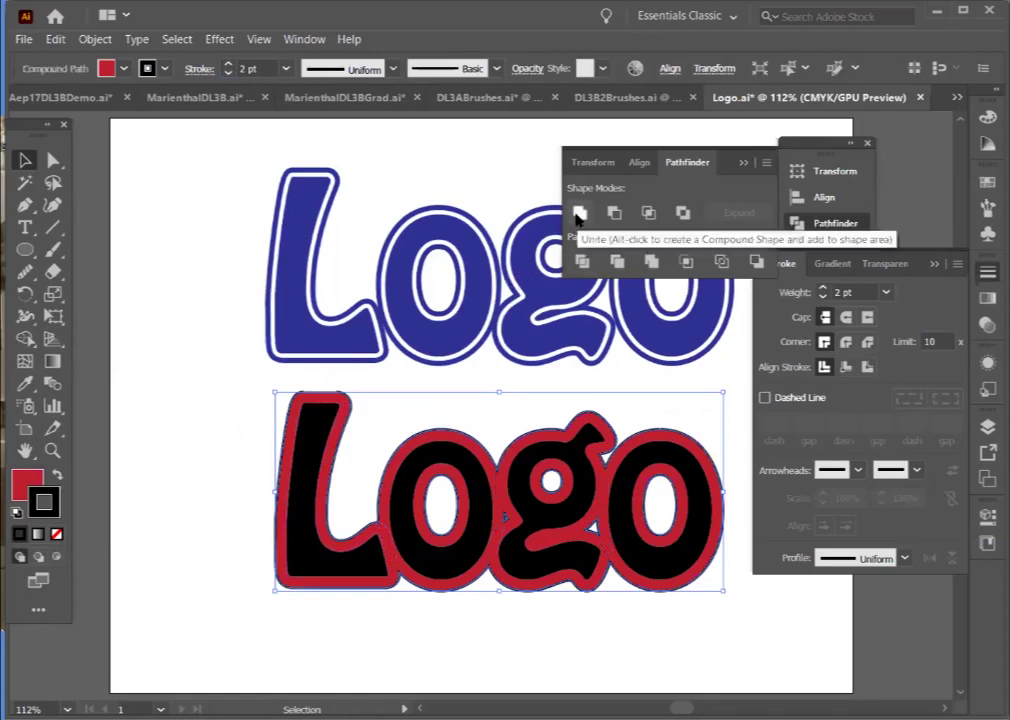
Move the black letters and the united red shape apart to inspect them, and undo both moves
{"action": "left_click_drag", "start_coordinate": [340, 413], "coordinate": [333, 373]}
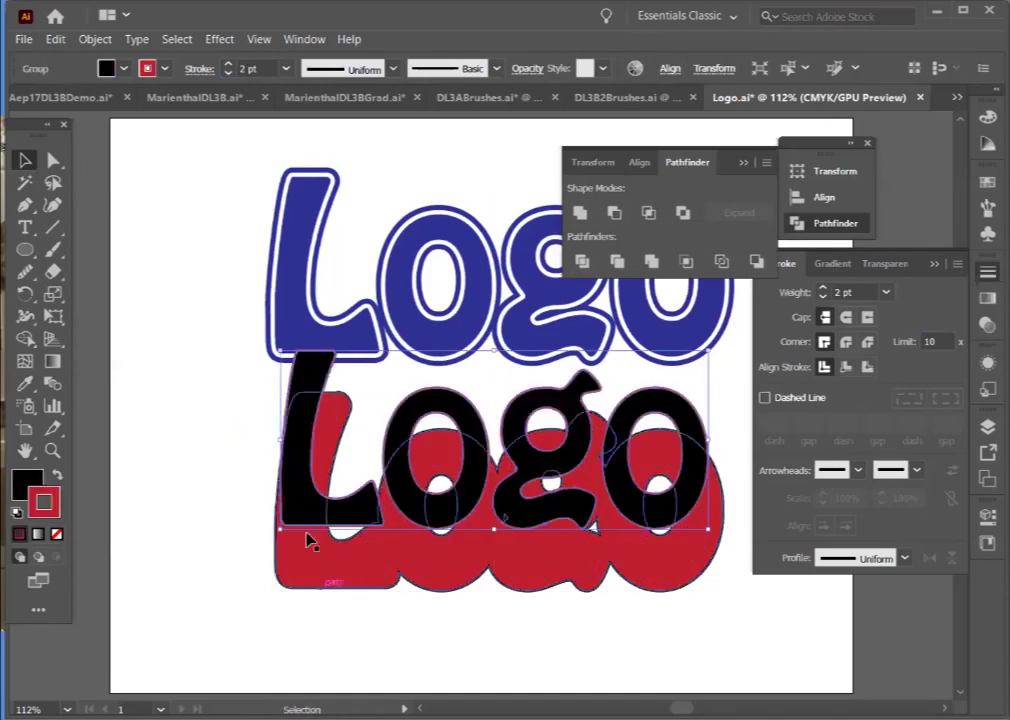
{"action": "left_click_drag", "start_coordinate": [340, 580], "coordinate": [341, 624]}
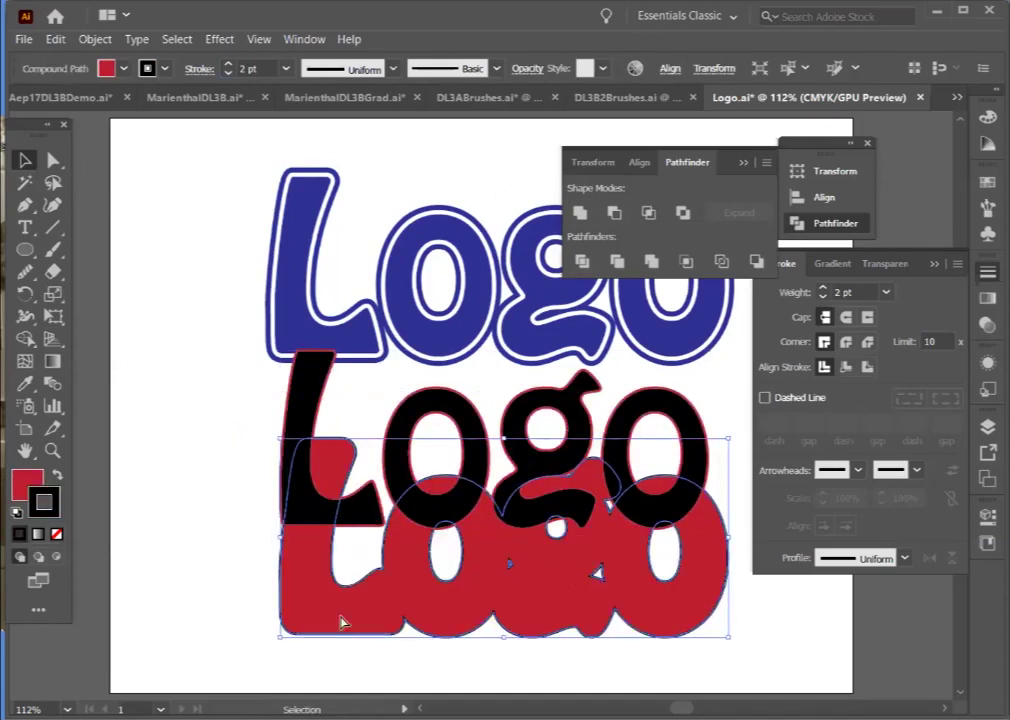
{"action": "key", "text": "ctrl+z"}
{"action": "key", "text": "ctrl+z"}
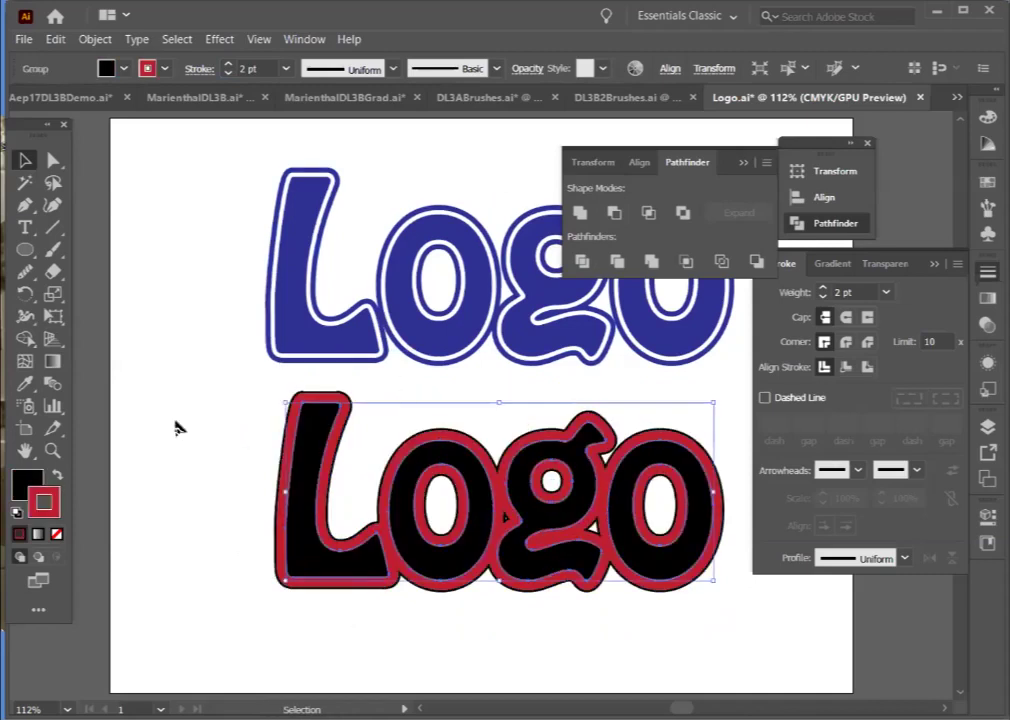
Give the united outer shape of the lower Logo no fill and a red stroke, and thicken that stroke
{"action": "left_click", "coordinate": [175, 428]}
{"action": "left_click", "coordinate": [316, 402]}
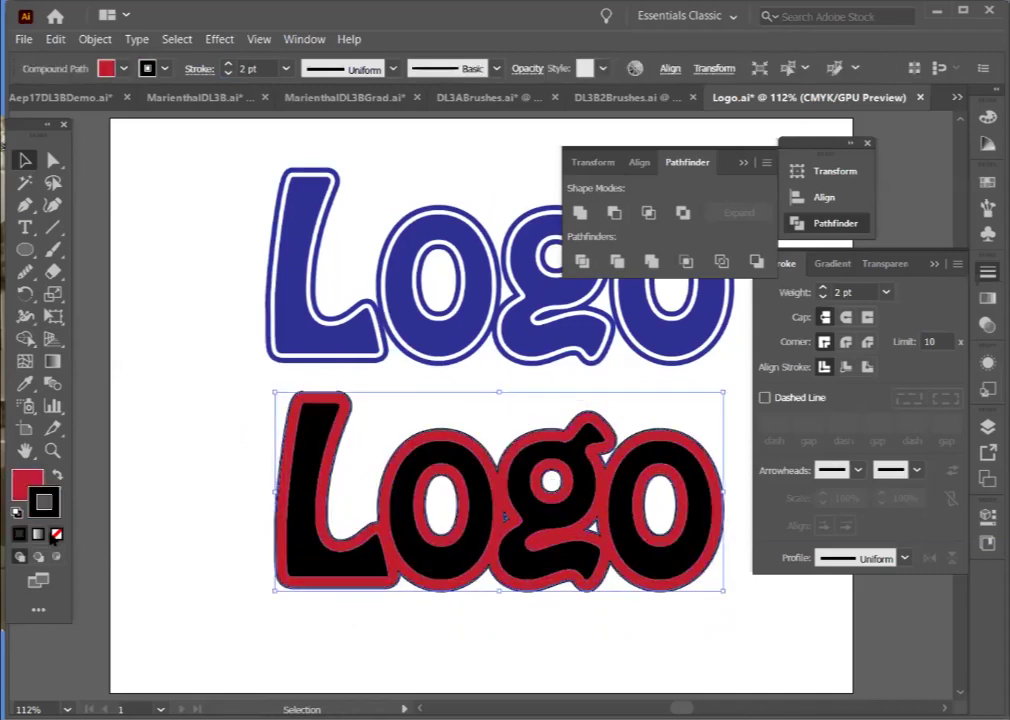
{"action": "left_click", "coordinate": [57, 535]}
{"action": "left_click", "coordinate": [57, 475]}
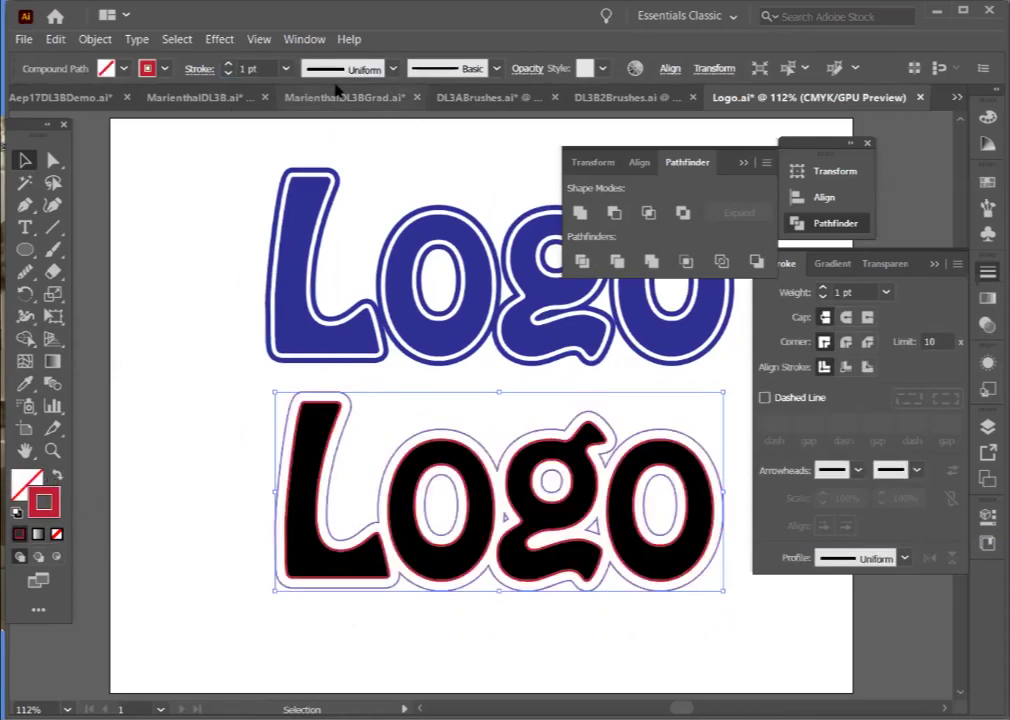
{"action": "left_click", "coordinate": [228, 64]}
{"action": "left_click", "coordinate": [228, 64]}
{"action": "left_click", "coordinate": [228, 64]}
{"action": "left_click", "coordinate": [228, 64]}
{"action": "left_click", "coordinate": [228, 64]}
{"action": "left_click", "coordinate": [228, 64]}
Remove the red stroke from the inner black letters of the lower Logo and deselect everything
{"action": "left_click", "coordinate": [289, 469]}
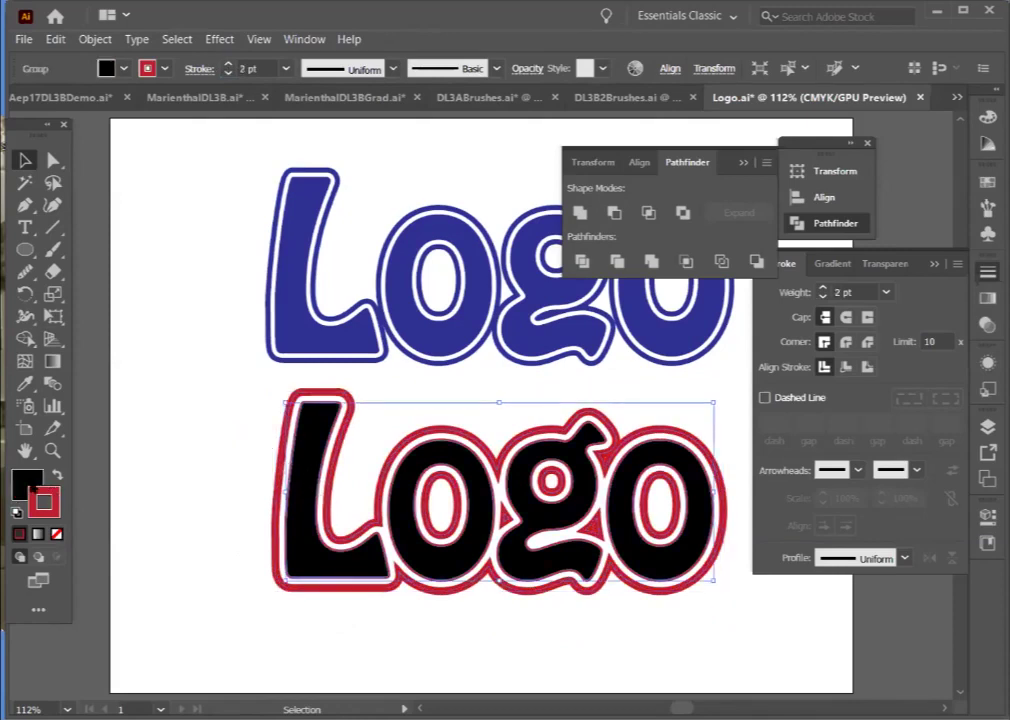
{"action": "left_click", "coordinate": [56, 535]}
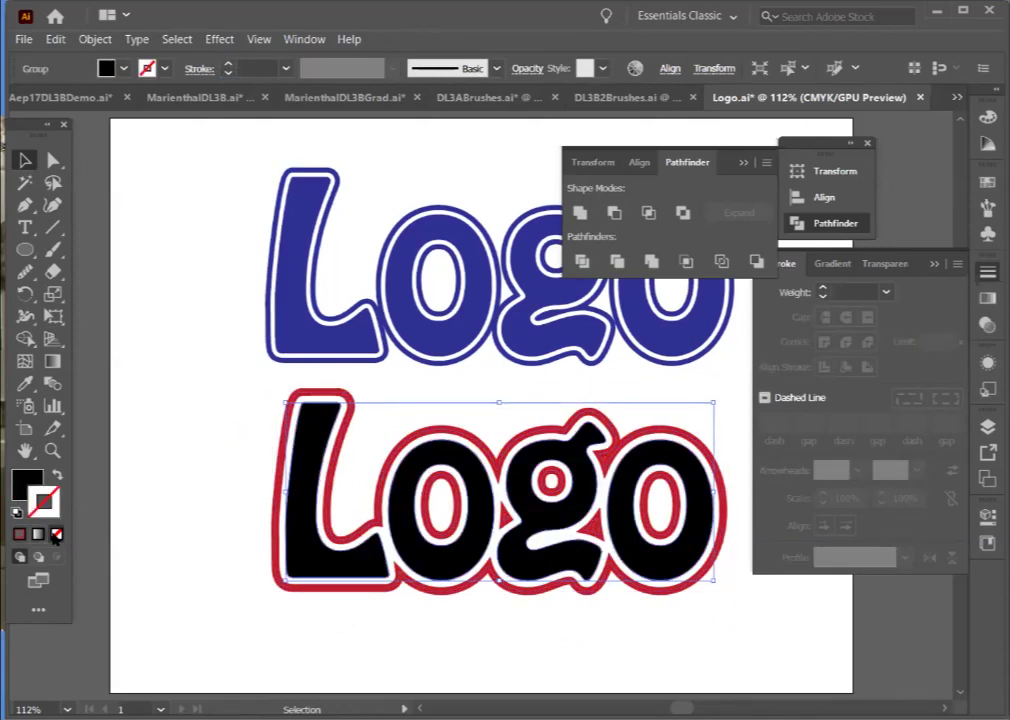
{"action": "left_click", "coordinate": [360, 267]}
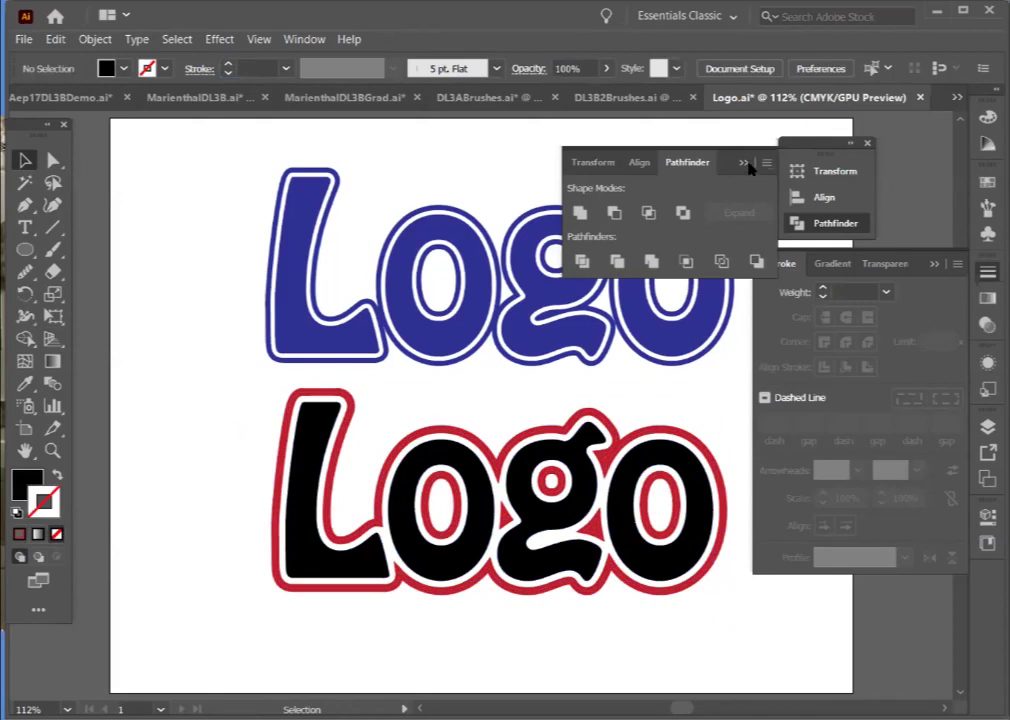
Switch to DL3ABrushes.ai and expand the appearance of the purple cherries with the red brush outline
{"action": "left_click", "coordinate": [590, 133]}
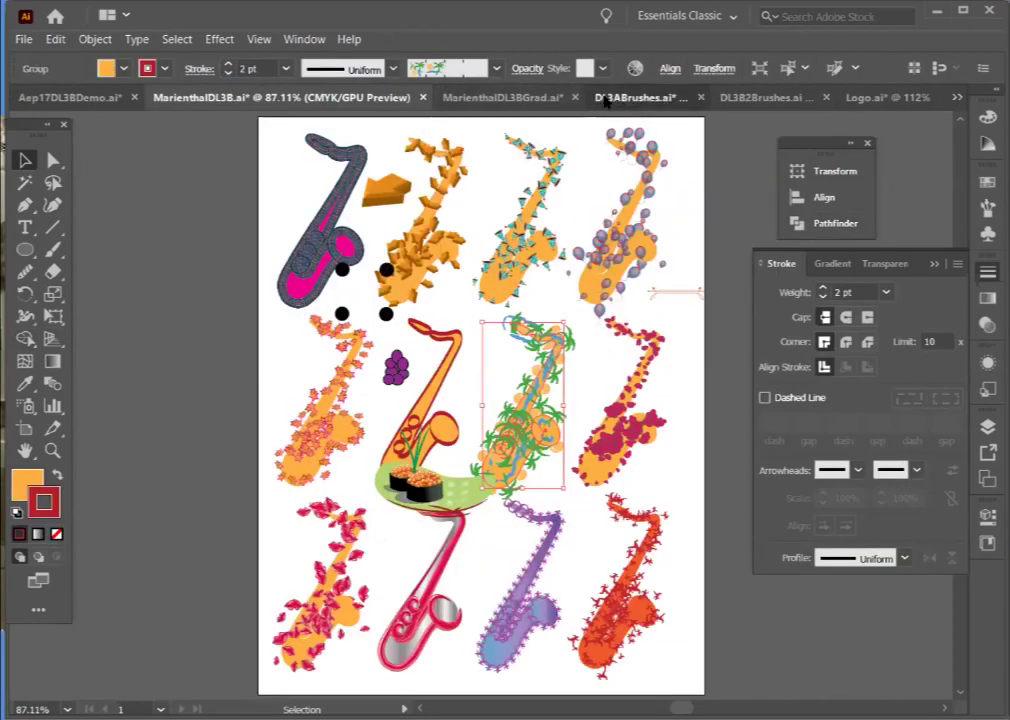
{"action": "left_click", "coordinate": [630, 98]}
{"action": "left_click", "coordinate": [670, 380]}
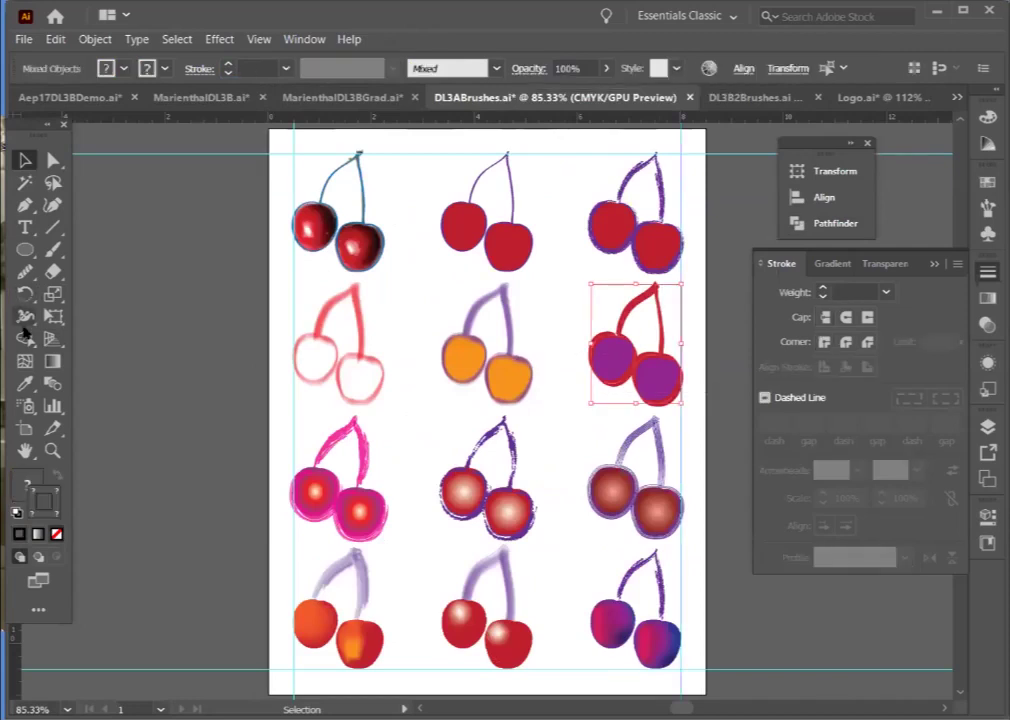
{"action": "left_click", "coordinate": [52, 450]}
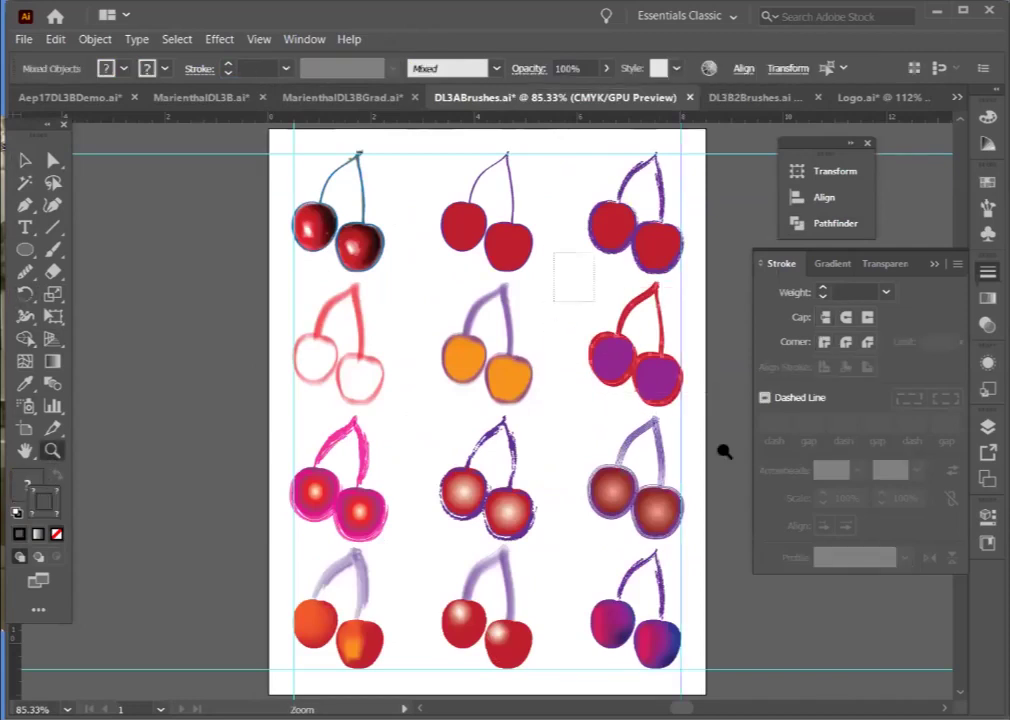
{"action": "left_click_drag", "start_coordinate": [726, 451], "coordinate": [307, 397]}
{"action": "left_click", "coordinate": [25, 160]}
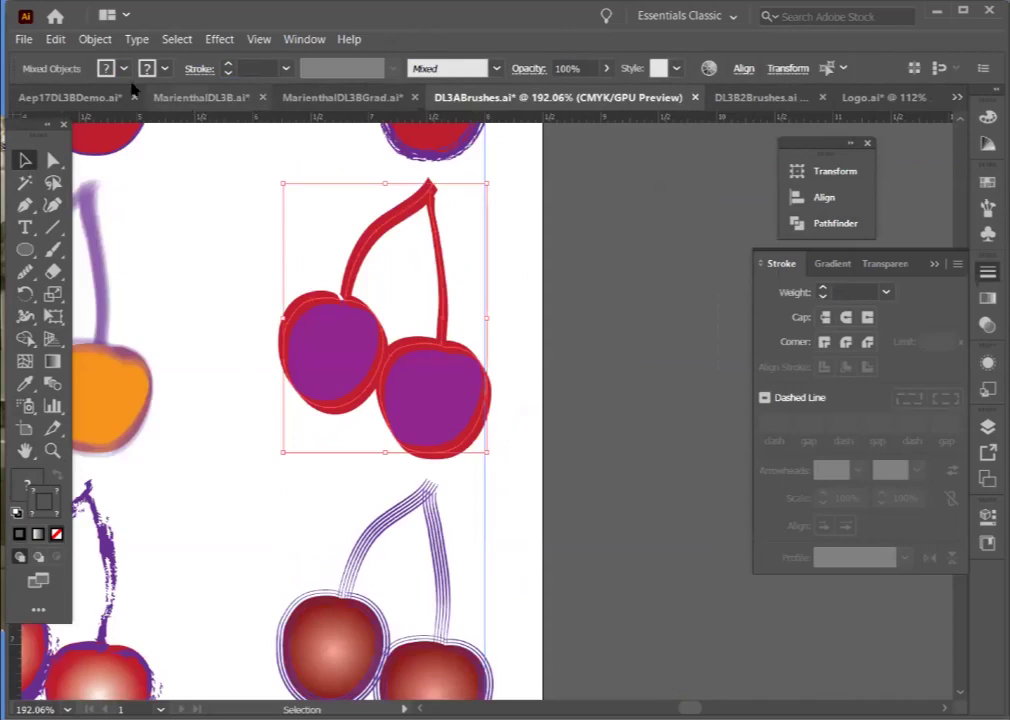
{"action": "left_click", "coordinate": [93, 39]}
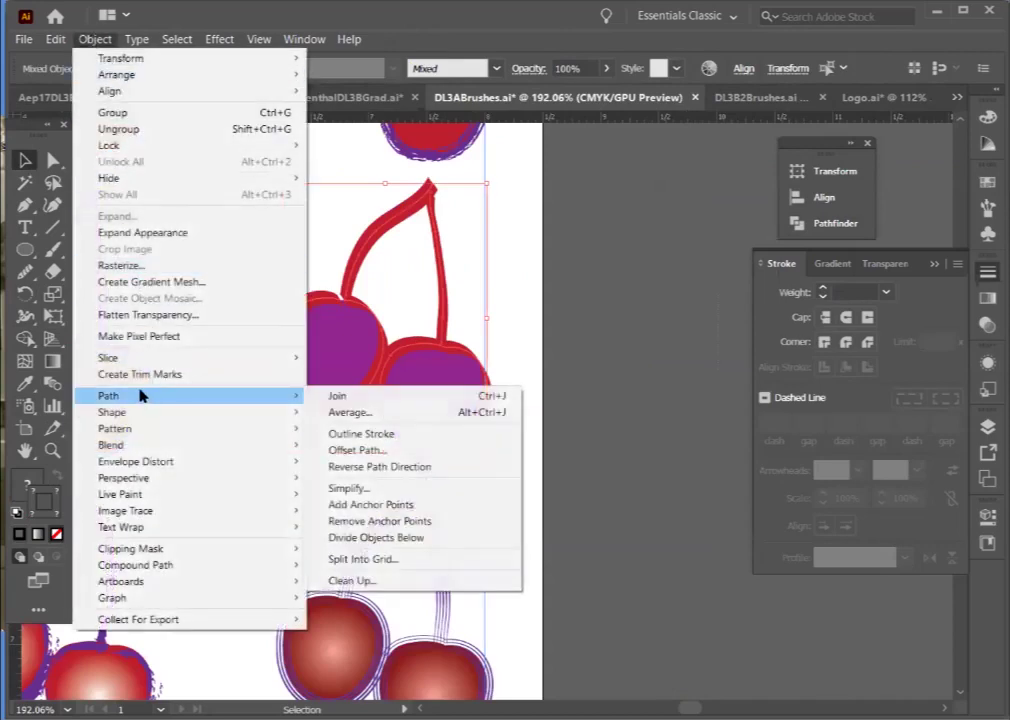
{"action": "left_click", "coordinate": [137, 233]}
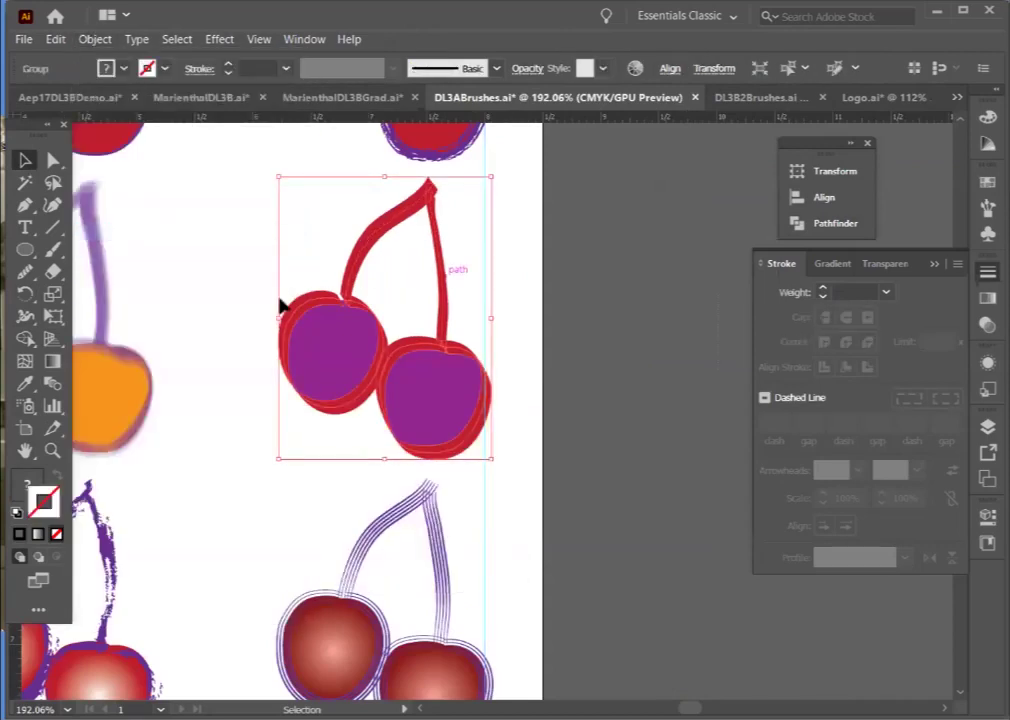
{"action": "left_click", "coordinate": [240, 322]}
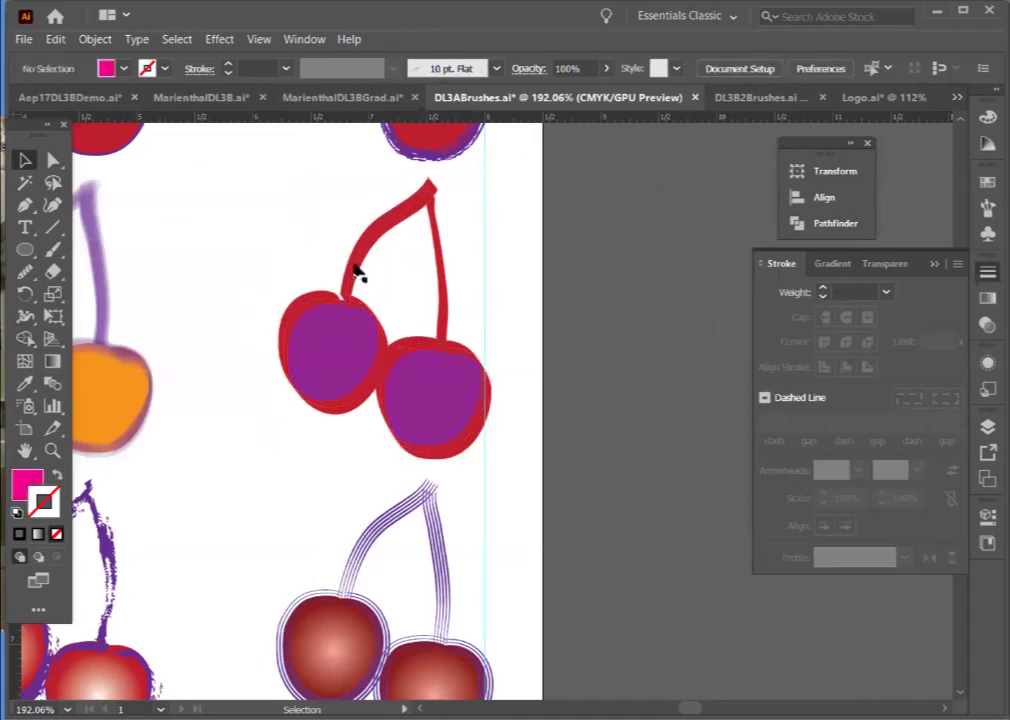
Select the expanded red outline shapes of the cherries and stems, leaving out the purple fills, and combine them with Pathfinder Unite
{"action": "left_click", "coordinate": [357, 273]}
{"action": "key", "text": "ctrl+shift+F9"}
{"action": "left_click", "coordinate": [258, 328]}
{"action": "left_click", "coordinate": [320, 338], "text": "ctrl+alt"}
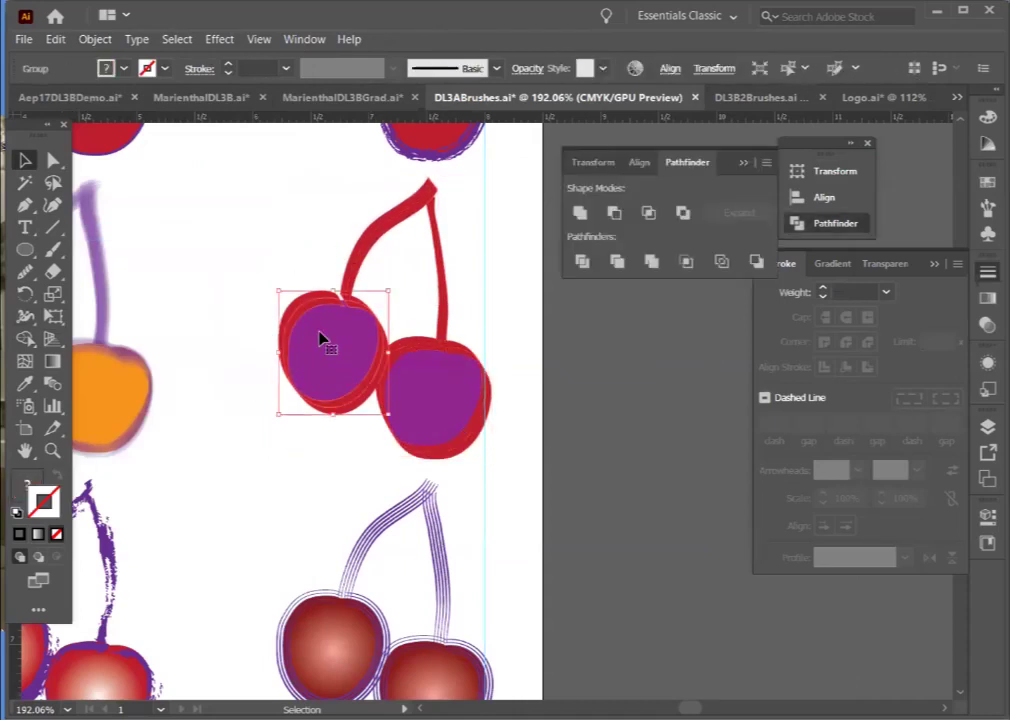
{"action": "left_click", "coordinate": [322, 342], "text": "ctrl+alt"}
{"action": "left_click", "coordinate": [457, 396], "text": "ctrl+alt"}
{"action": "left_click", "coordinate": [457, 396], "text": "ctrl+alt"}
{"action": "left_click", "coordinate": [277, 242]}
{"action": "left_click_drag", "start_coordinate": [264, 223], "coordinate": [548, 406]}
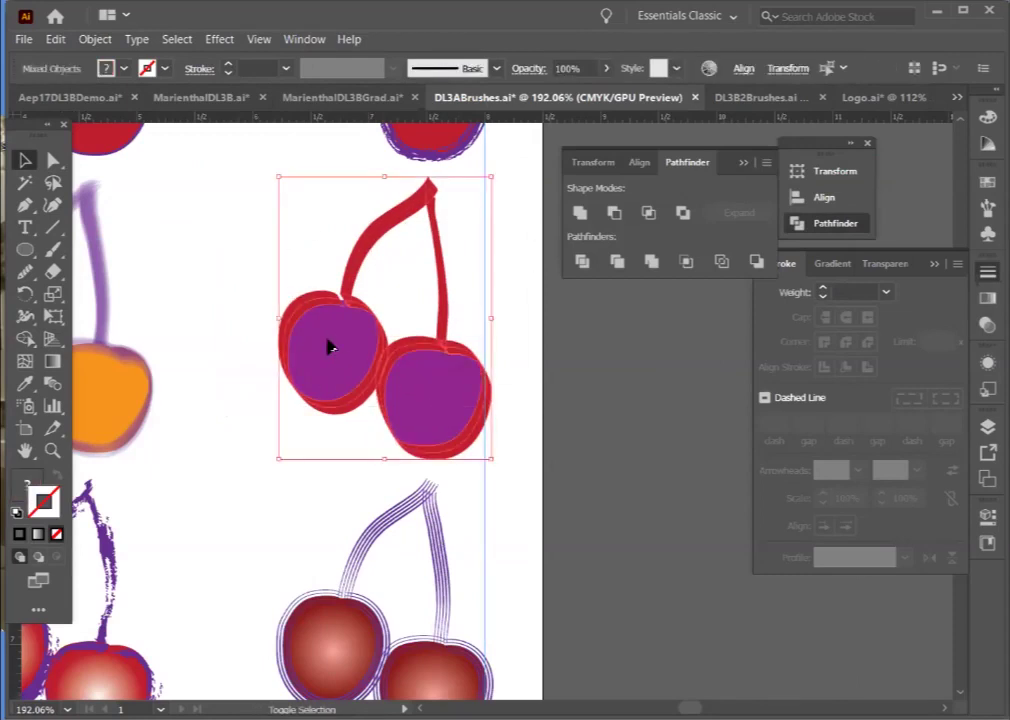
{"action": "left_click", "coordinate": [579, 213]}
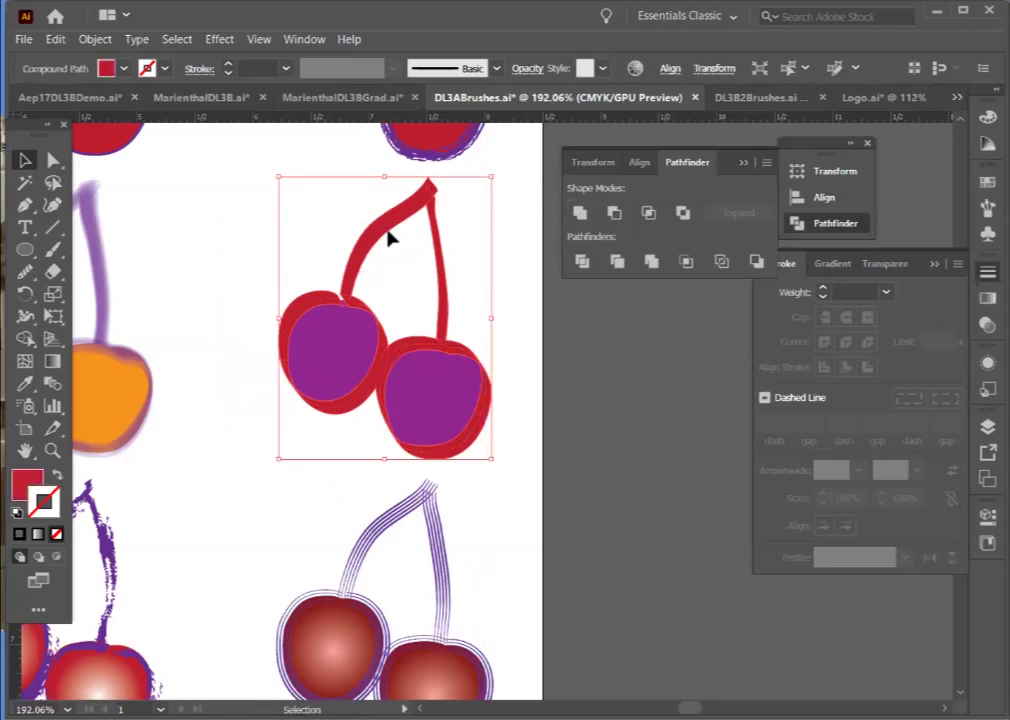
Move the united red outline away from the purple cherries to inspect it, and undo the move
{"action": "left_click_drag", "start_coordinate": [367, 243], "coordinate": [234, 241]}
{"action": "key", "text": "ctrl+z"}
{"action": "key", "text": "ctrl+0"}
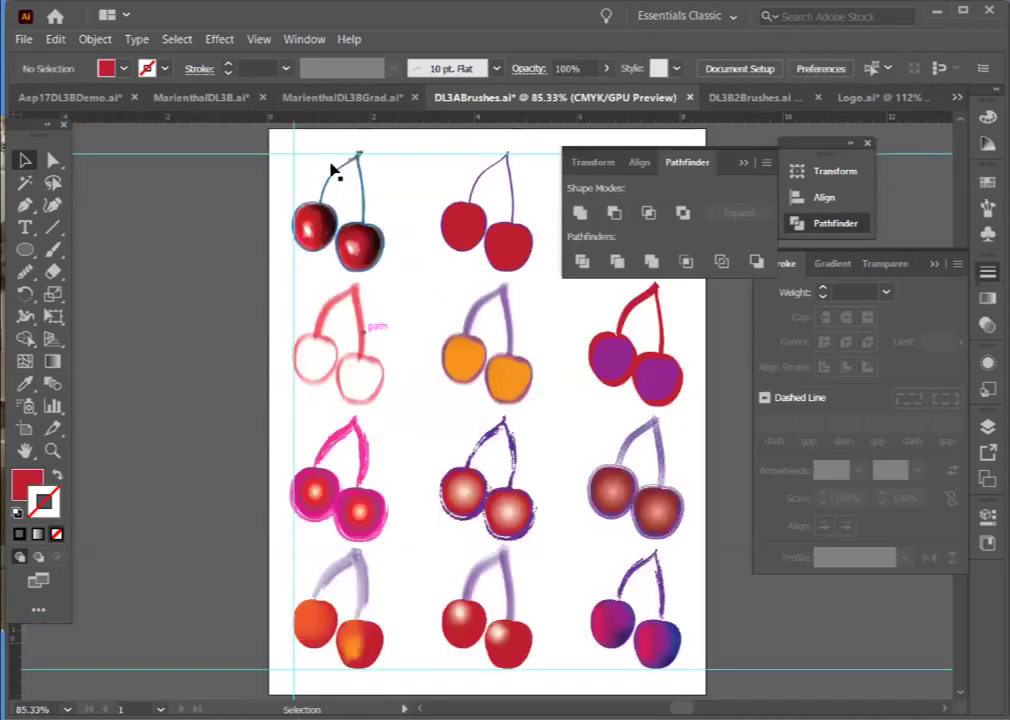
Switch to MarienthalDL3BGrad.ai and undo the black stroke and the displacement of the red outline on the lower orange lemon
{"action": "left_click", "coordinate": [343, 97]}
{"action": "key", "text": "z"}
{"action": "left_click_drag", "start_coordinate": [417, 638], "coordinate": [464, 660]}
{"action": "key", "text": "v"}
{"action": "key", "text": "ctrl+z"}
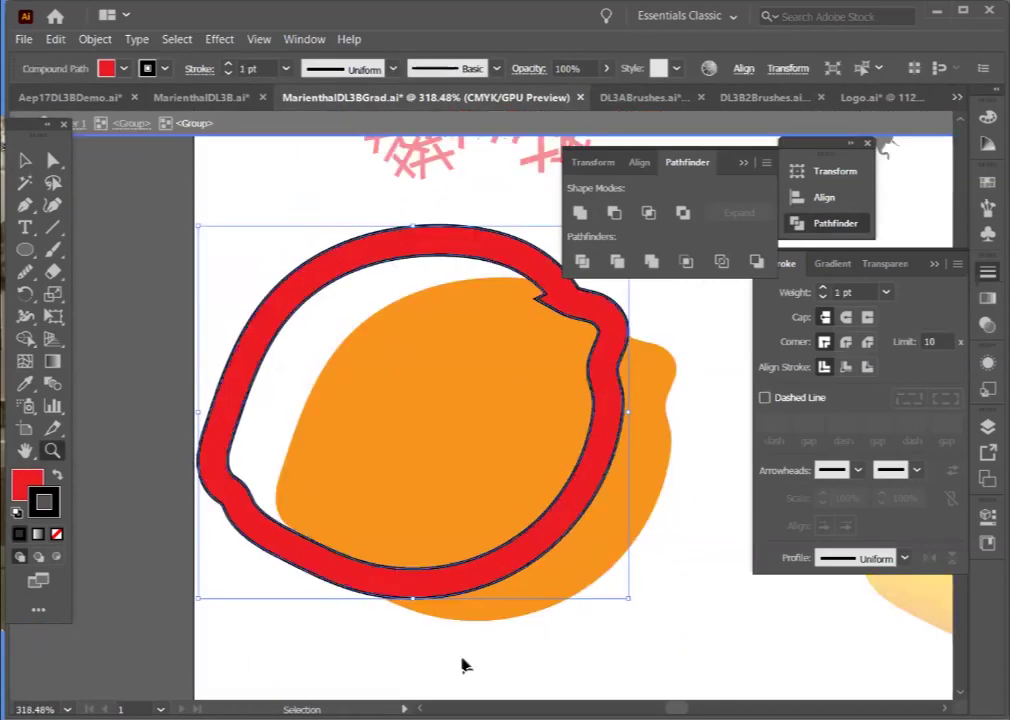
{"action": "key", "text": "ctrl+z"}
{"action": "key", "text": "z"}
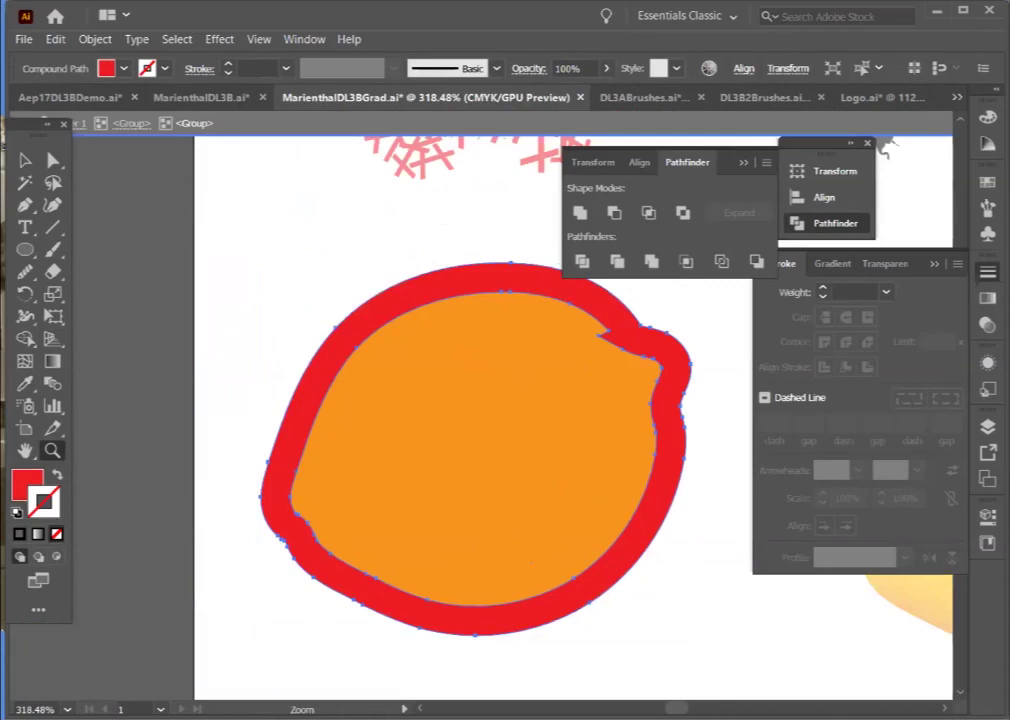
{"action": "key", "text": "ctrl+y"}
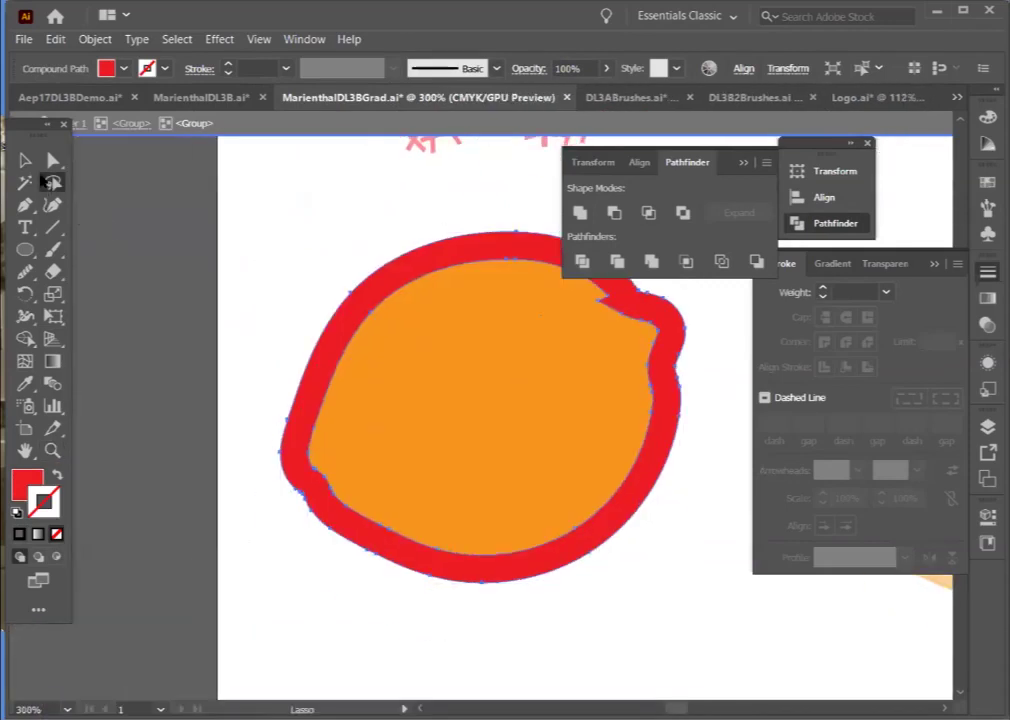
Select the lemon's orange fill together with its red outline and split them with Pathfinder Divide
{"action": "left_click", "coordinate": [25, 160]}
{"action": "left_click_drag", "start_coordinate": [273, 225], "coordinate": [487, 334]}
{"action": "key", "text": "ctrl+z"}
{"action": "left_click", "coordinate": [487, 334], "text": "shift"}
{"action": "left_click", "coordinate": [581, 262]}
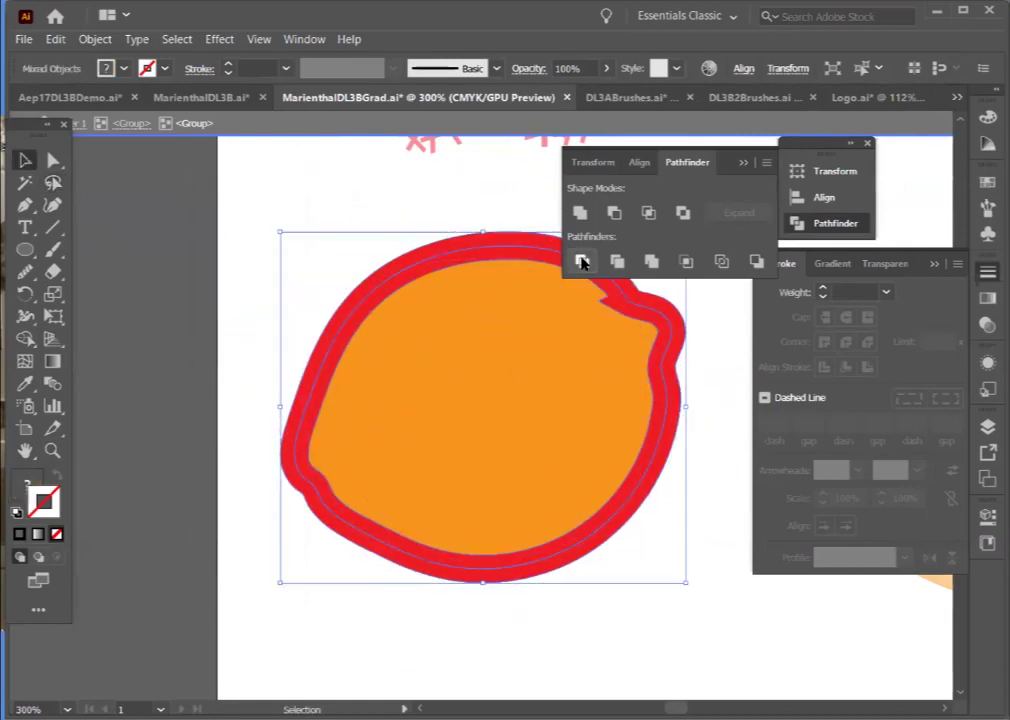
{"action": "left_click", "coordinate": [222, 260]}
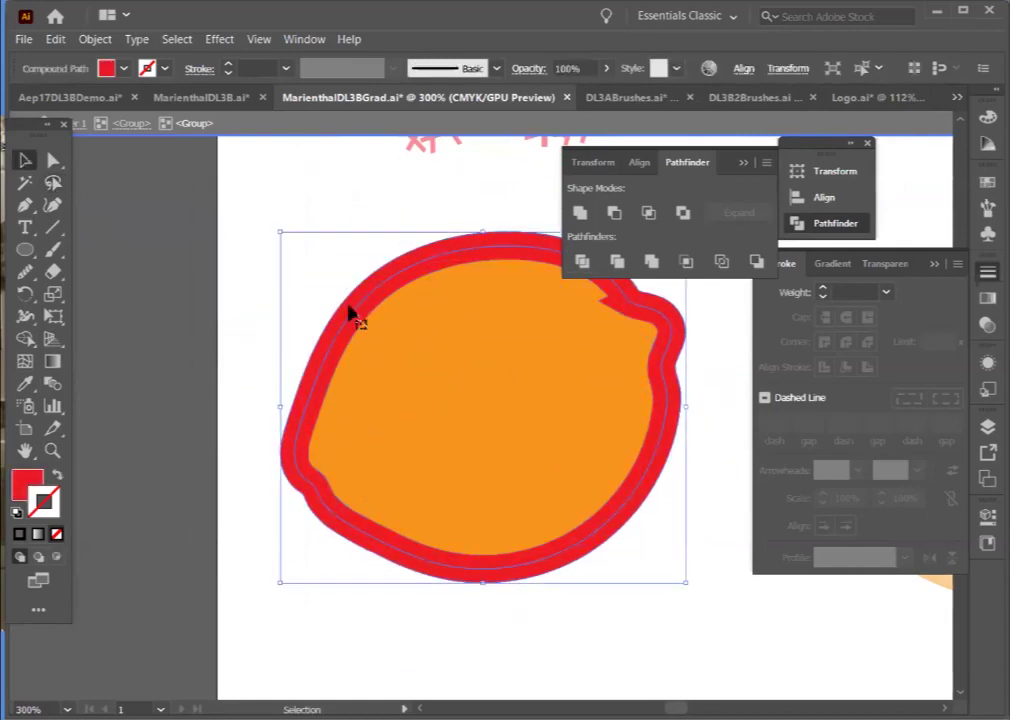
Isolate the lemon's divided red outline, move it aside to inspect the pieces, and restore its position
{"action": "double_click", "coordinate": [350, 314]}
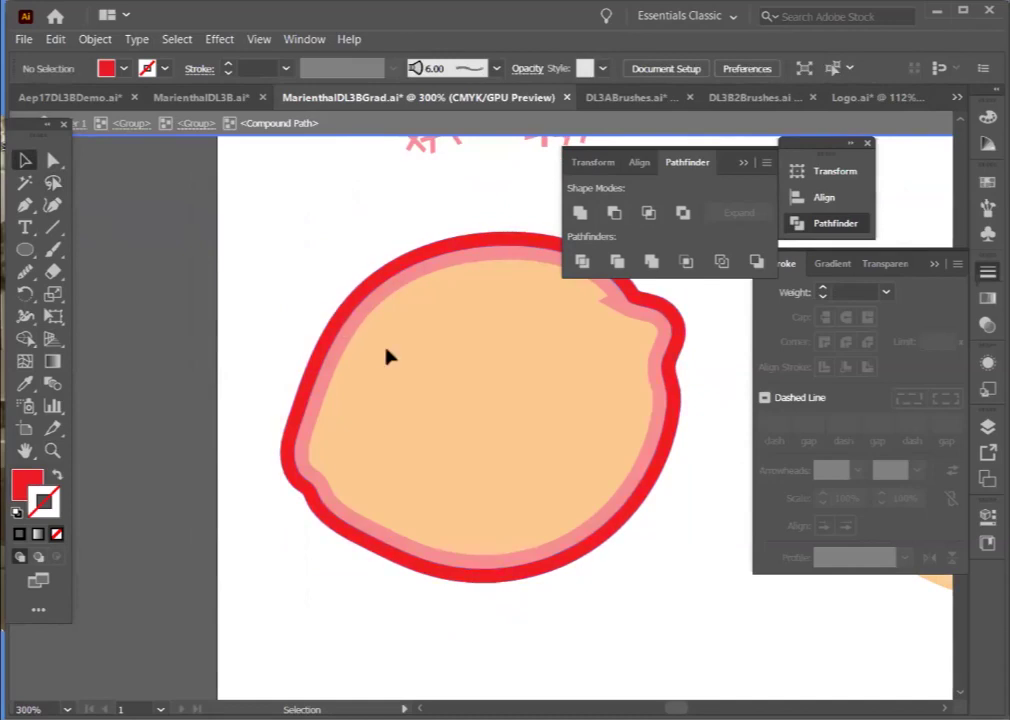
{"action": "left_click_drag", "start_coordinate": [388, 354], "coordinate": [372, 338]}
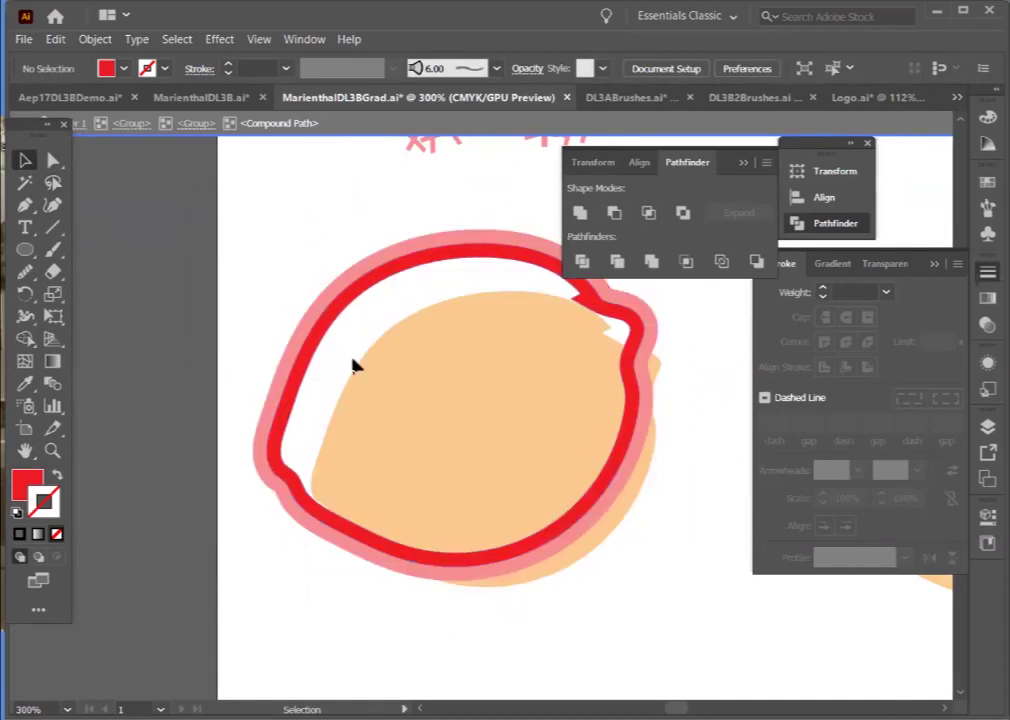
{"action": "double_click", "coordinate": [354, 361]}
{"action": "left_click", "coordinate": [318, 304]}
Remove the inner ring of the lemon's divided red outline, and undo back to the shapes before the split
{"action": "left_click", "coordinate": [357, 317]}
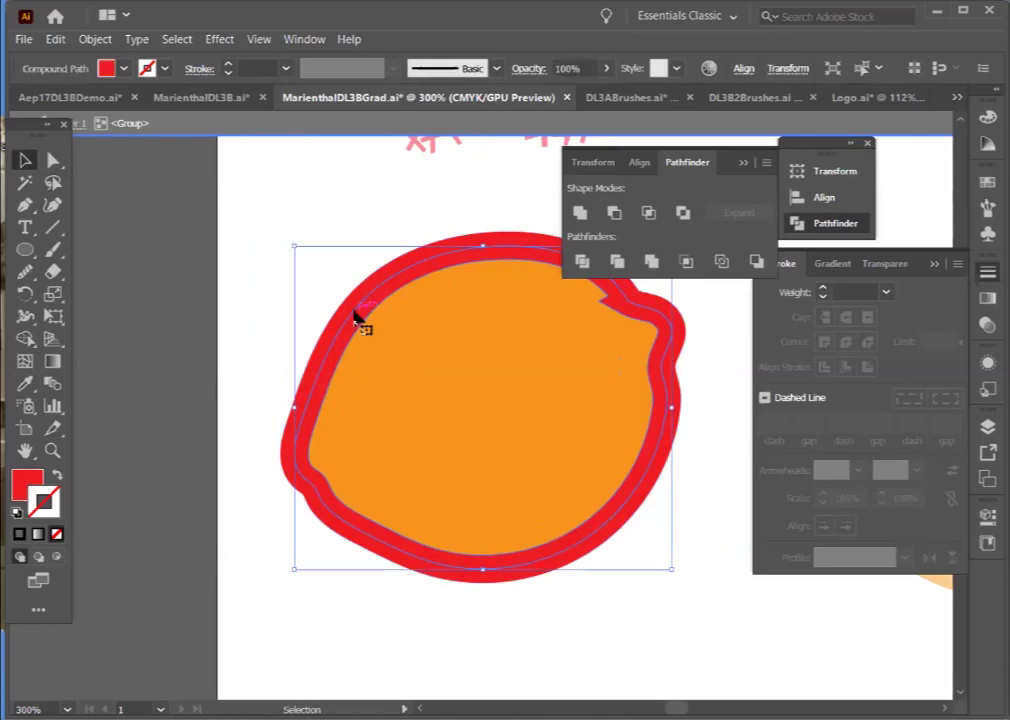
{"action": "key", "text": "ctrl+shift+bracketleft"}
{"action": "left_click", "coordinate": [295, 289]}
{"action": "key", "text": "a"}
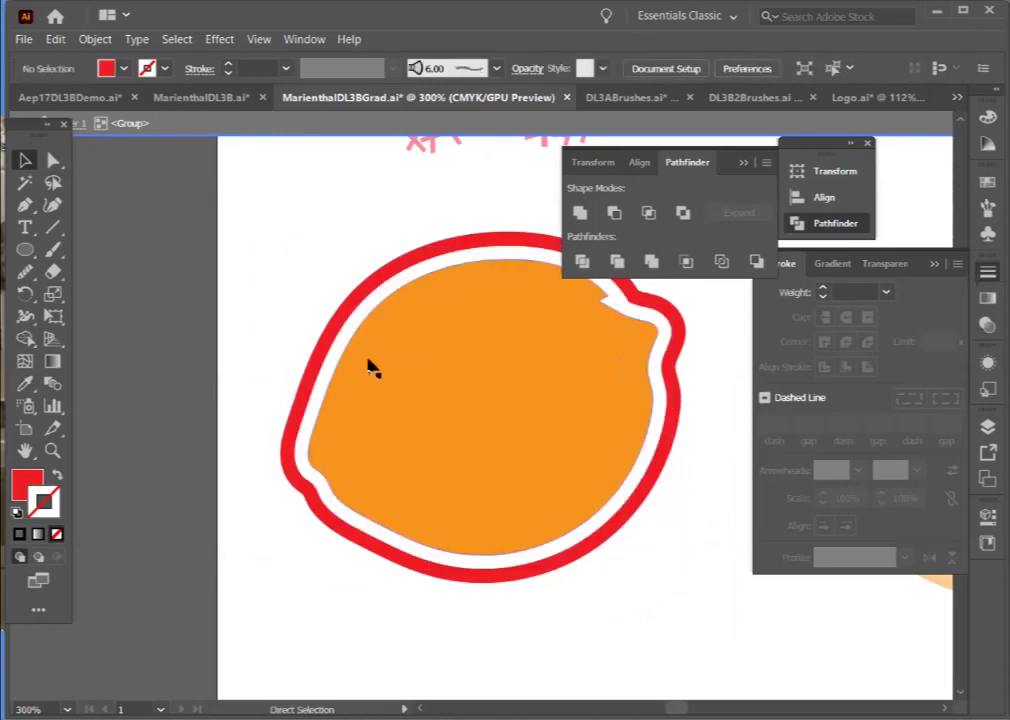
{"action": "key", "text": "ctrl+z"}
{"action": "key", "text": "ctrl+z"}
{"action": "key", "text": "v"}
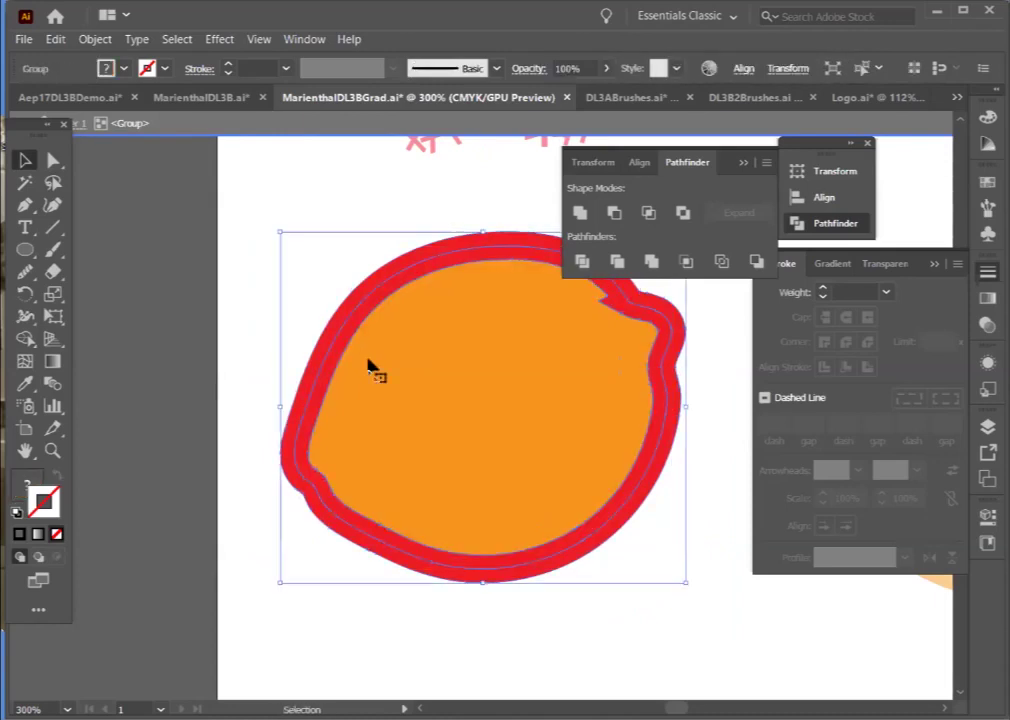
Select the lemon's orange fill and red outline inside their group and combine them with Pathfinder Exclude
{"action": "double_click", "coordinate": [323, 330]}
{"action": "key", "text": "ctrl+a"}
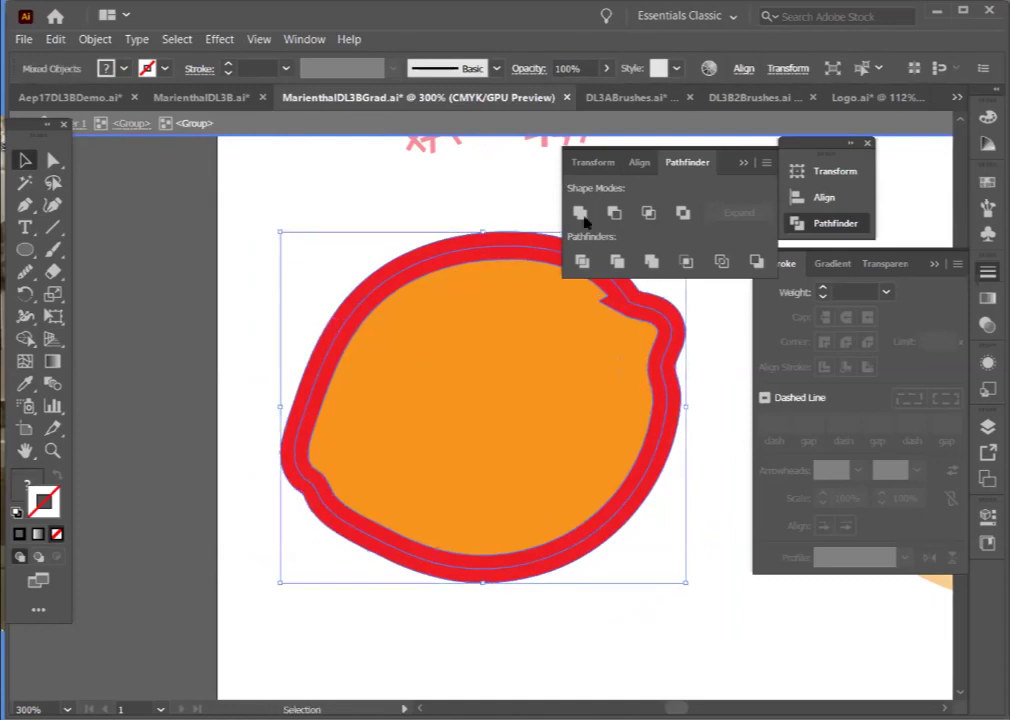
{"action": "left_click", "coordinate": [679, 213]}
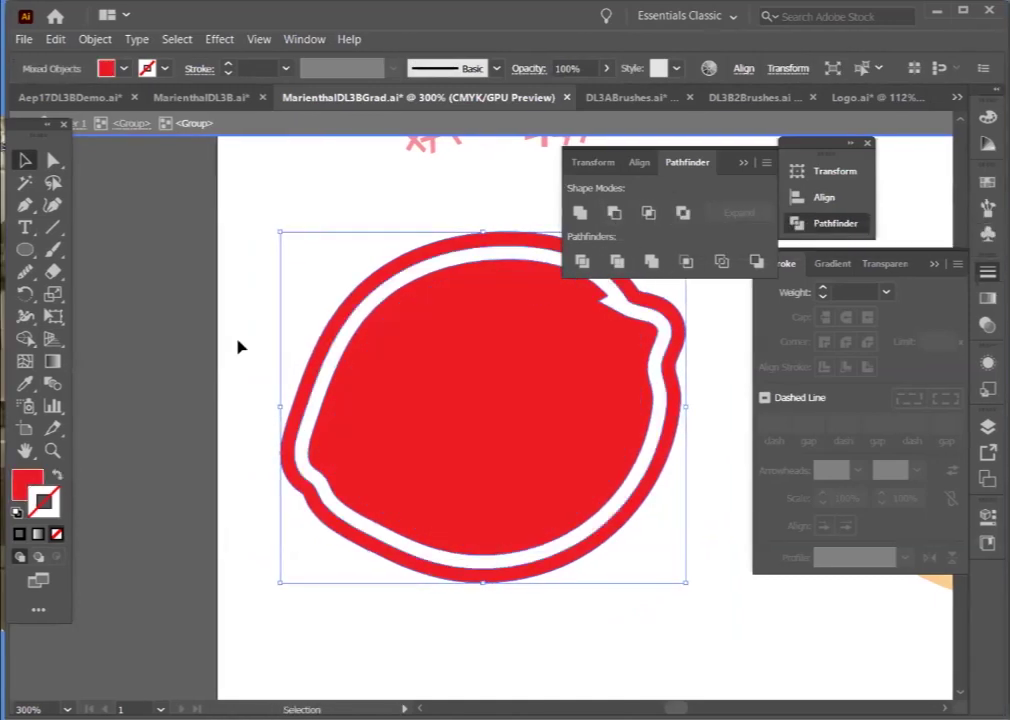
{"action": "left_click", "coordinate": [273, 374]}
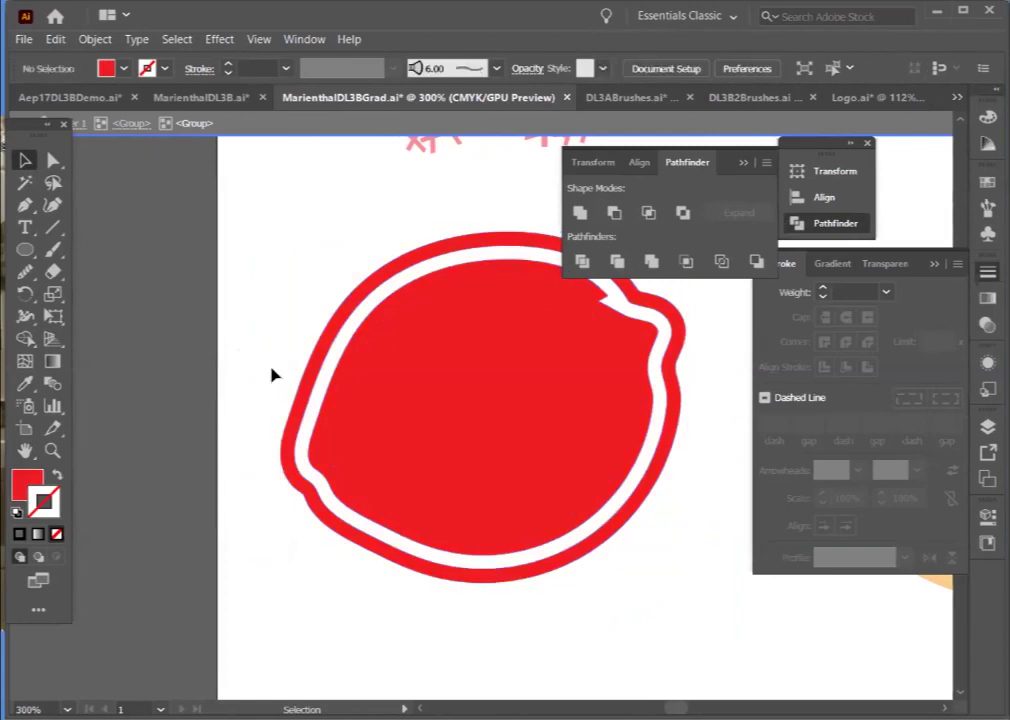
Fill the lemon's inner shape with a yellow-green from the color spectrum and leave the isolated group
{"action": "left_click", "coordinate": [493, 366]}
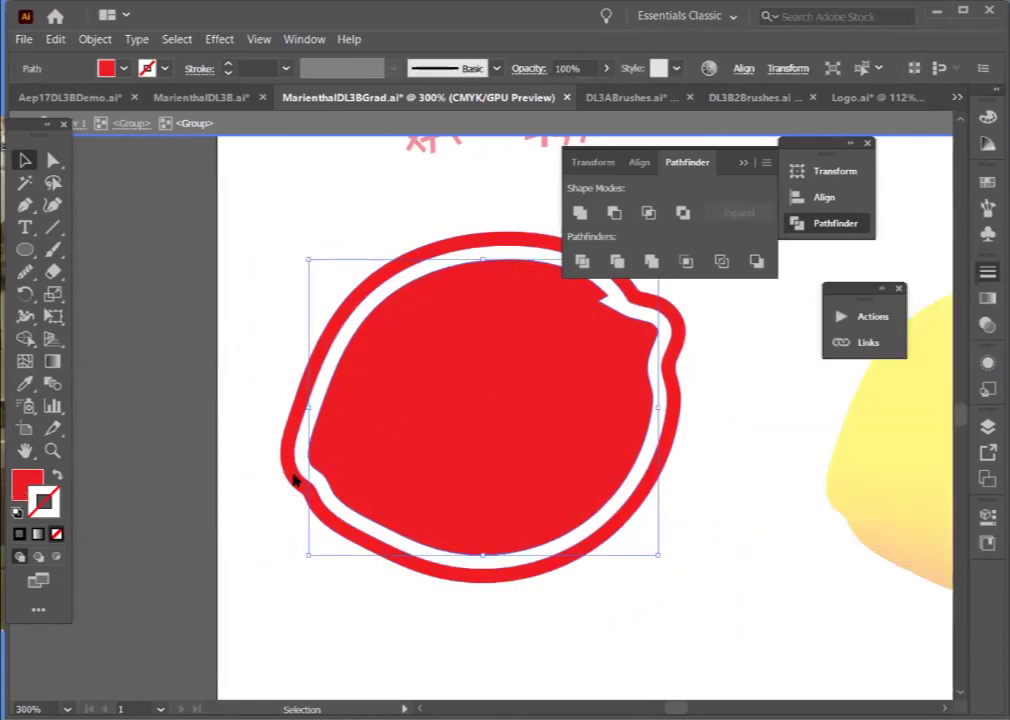
{"action": "left_click", "coordinate": [988, 116]}
{"action": "left_click", "coordinate": [814, 436]}
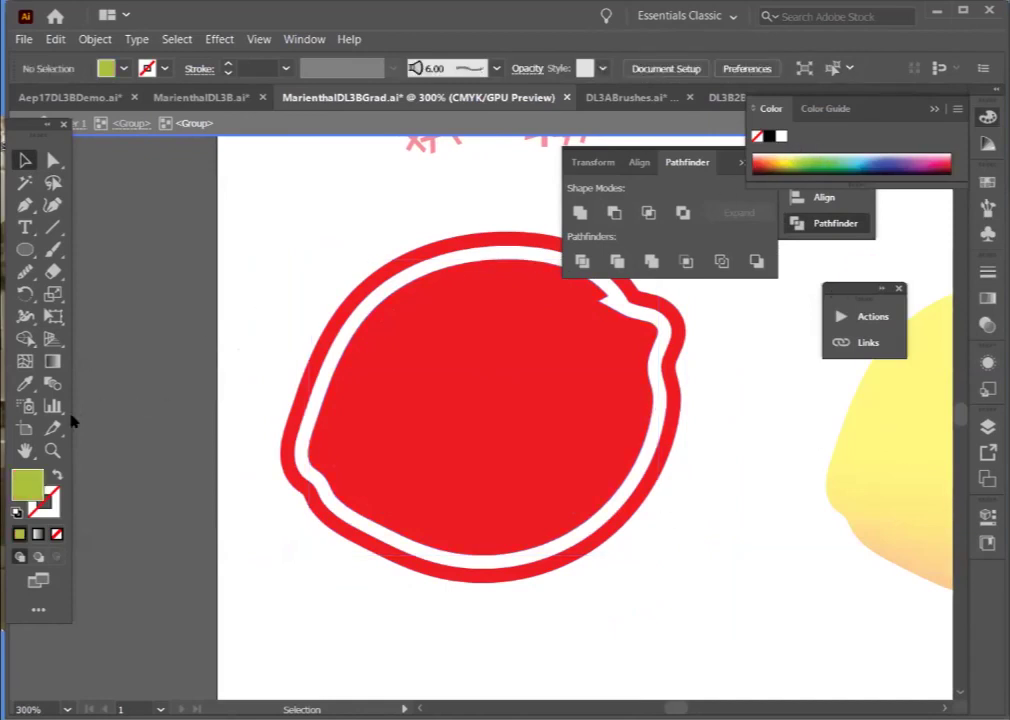
{"action": "left_click", "coordinate": [600, 370]}
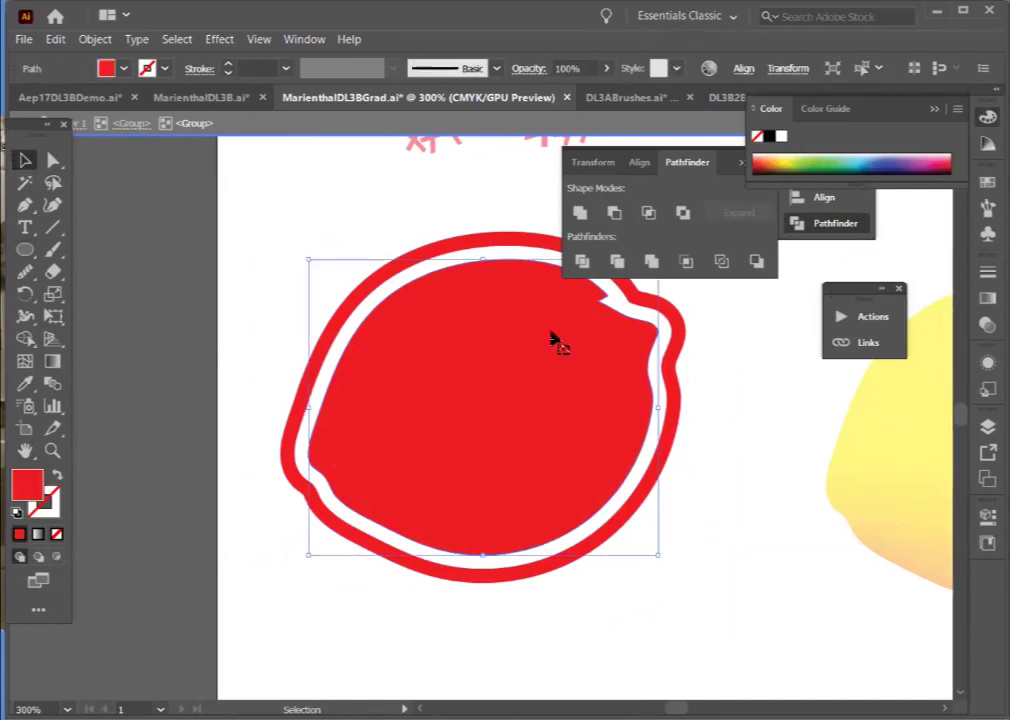
{"action": "left_click", "coordinate": [790, 152]}
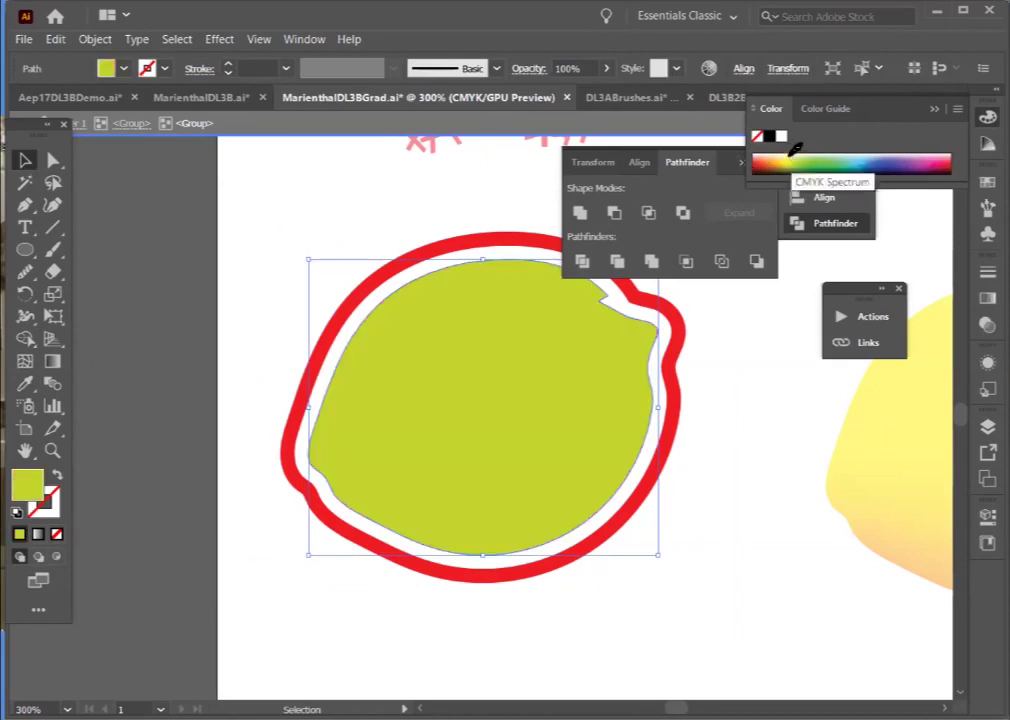
{"action": "left_click", "coordinate": [280, 237]}
{"action": "key", "text": "ctrl+0"}
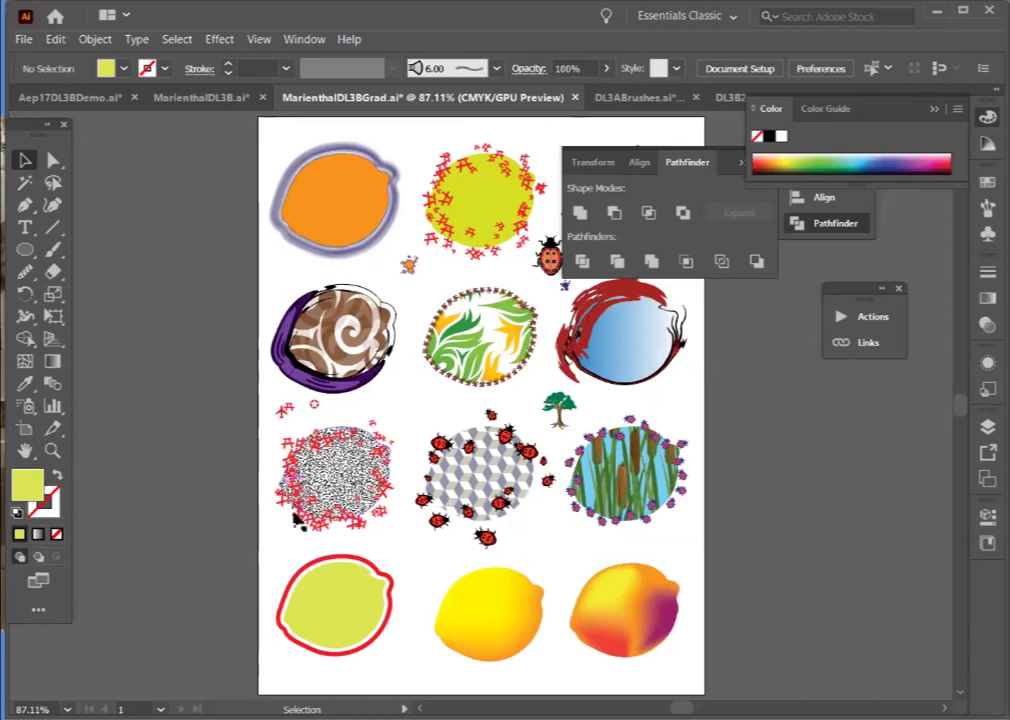
Apply the rough charcoal-like art brush to the outline of the uppermost orange lemon and set its stroke weight to 3 pt
{"action": "left_click", "coordinate": [310, 570]}
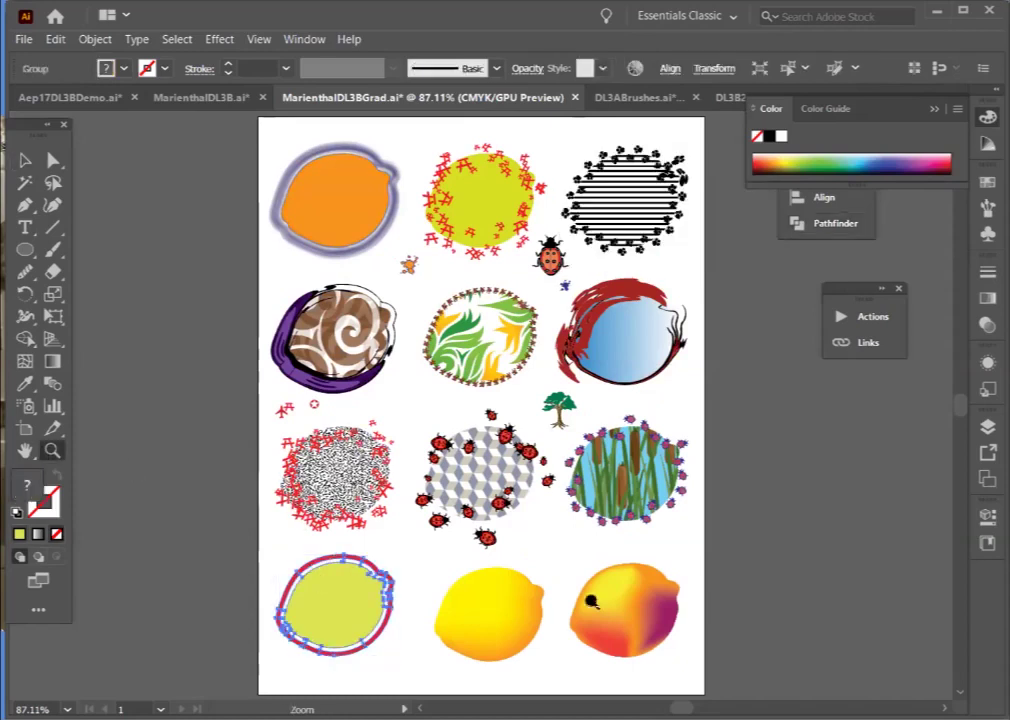
{"action": "left_click", "coordinate": [330, 200]}
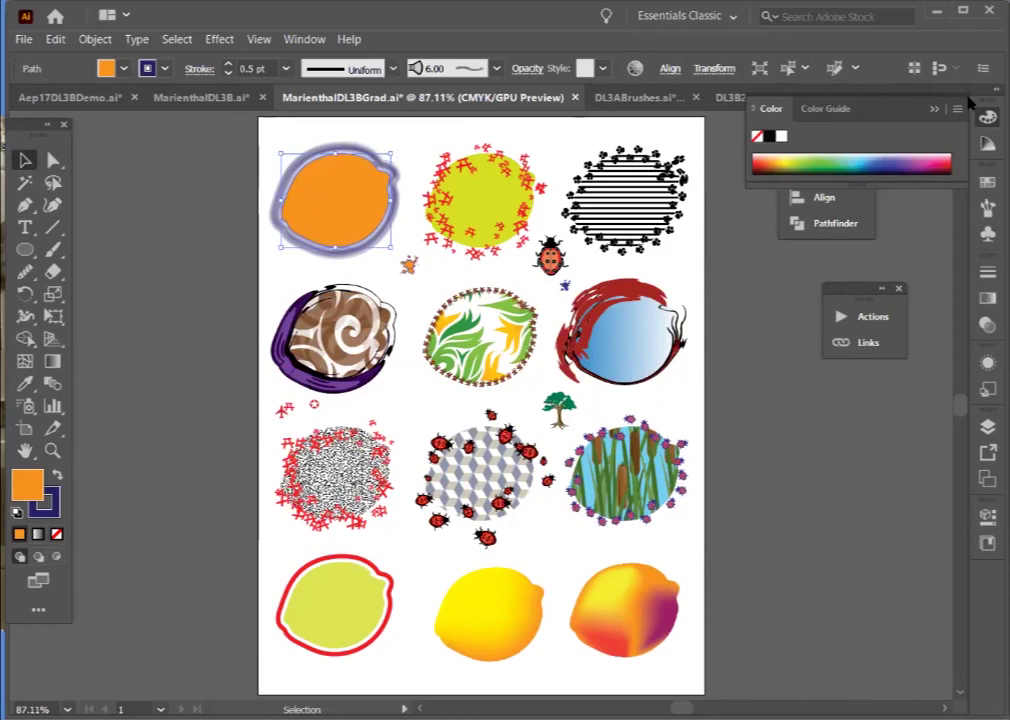
{"action": "left_click", "coordinate": [988, 207]}
{"action": "scroll", "coordinate": [840, 430], "scroll_direction": "up", "scroll_amount": 10}
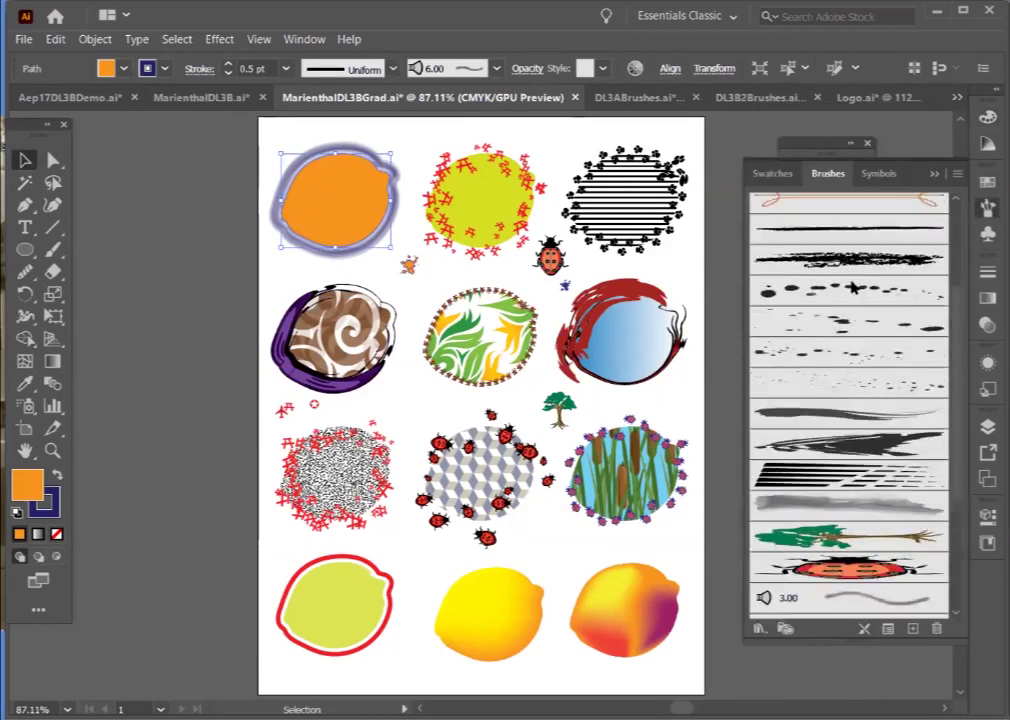
{"action": "left_click", "coordinate": [848, 330]}
{"action": "left_click", "coordinate": [227, 63]}
{"action": "left_click", "coordinate": [227, 63]}
{"action": "left_click", "coordinate": [227, 63]}
{"action": "left_click", "coordinate": [227, 63]}
{"action": "left_click", "coordinate": [227, 73]}
{"action": "left_click", "coordinate": [227, 73]}
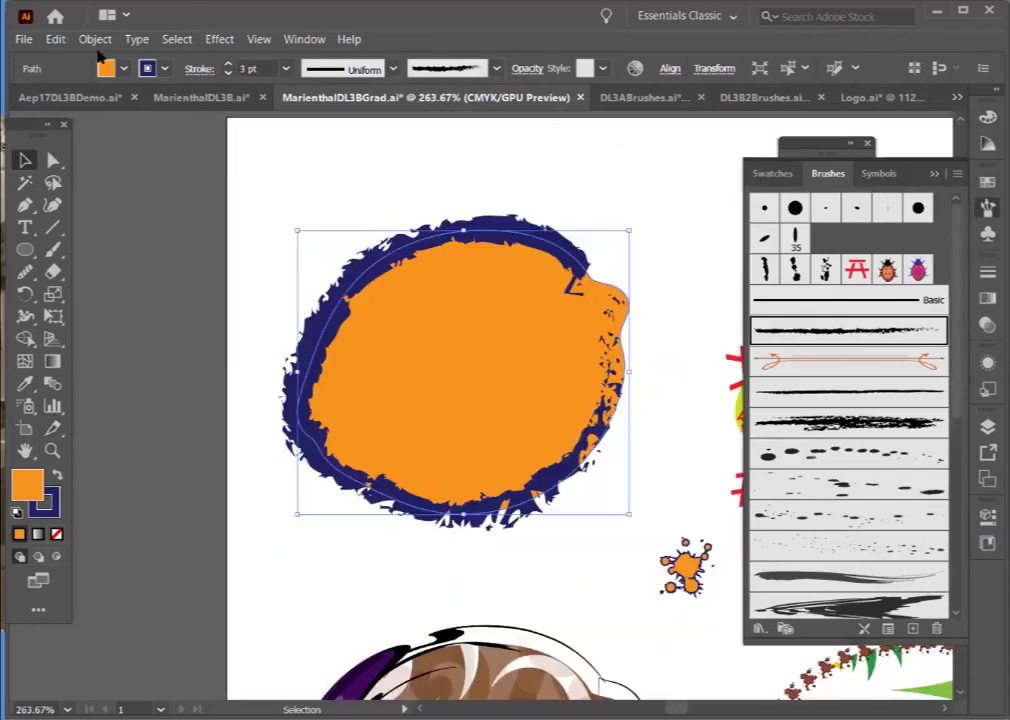
Expand the appearance of the orange lemon with the rough dark blue brush outline
{"action": "key", "text": "ctrl+equal"}
{"action": "left_click", "coordinate": [95, 39]}
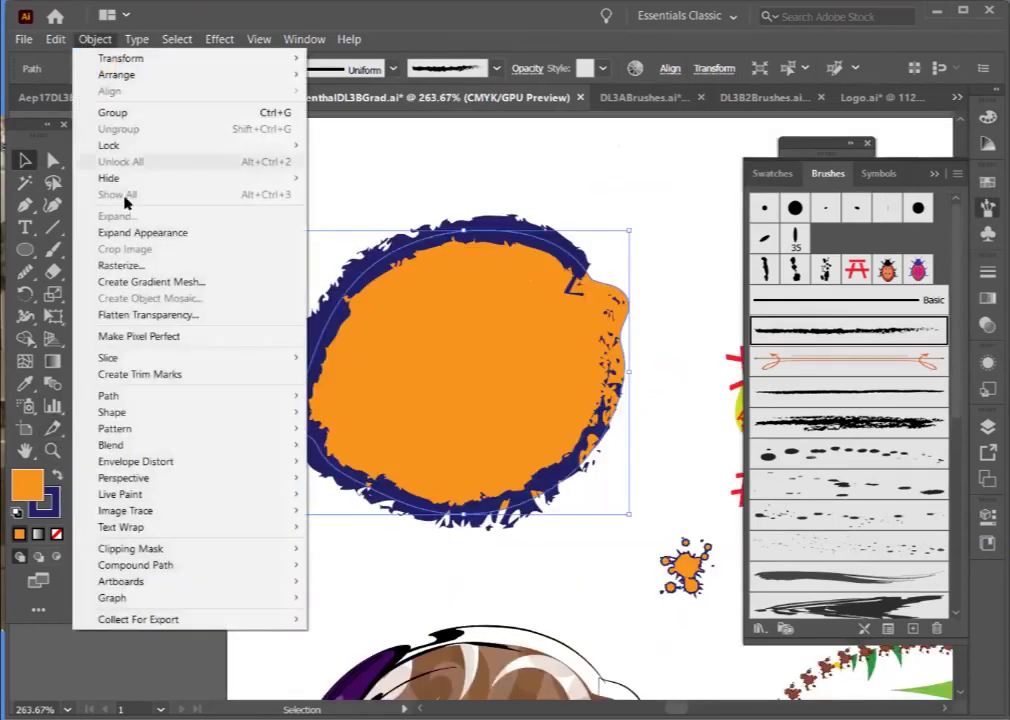
{"action": "left_click", "coordinate": [112, 228]}
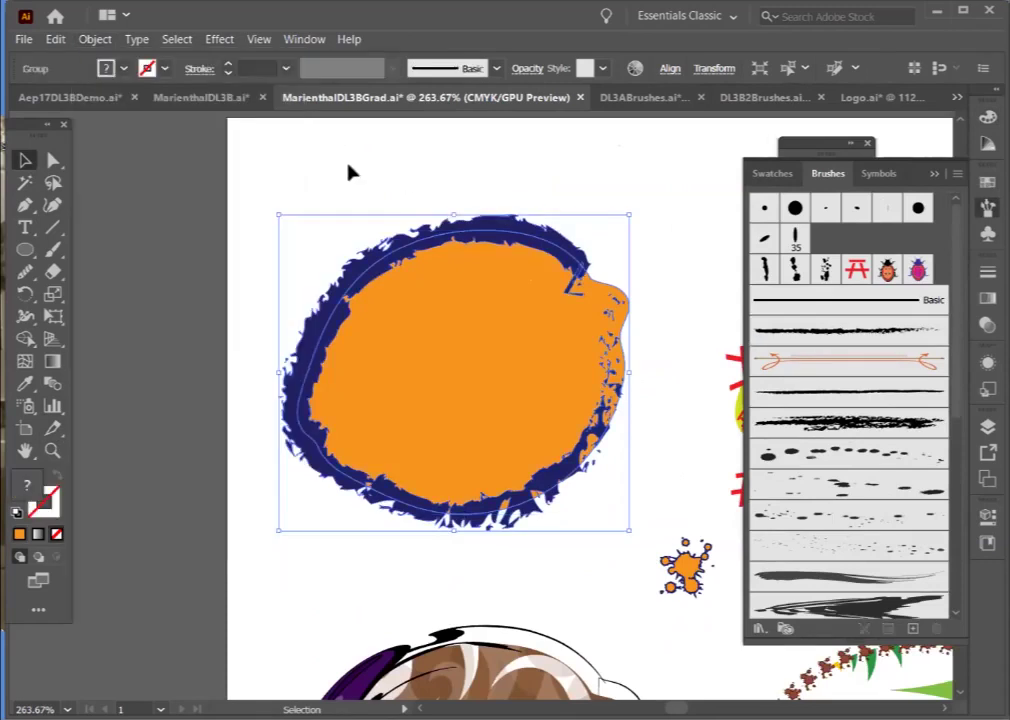
Ungroup the expanded orange lemon so its fill and dark blue brush outline can be selected separately
{"action": "key", "text": "ctrl"}
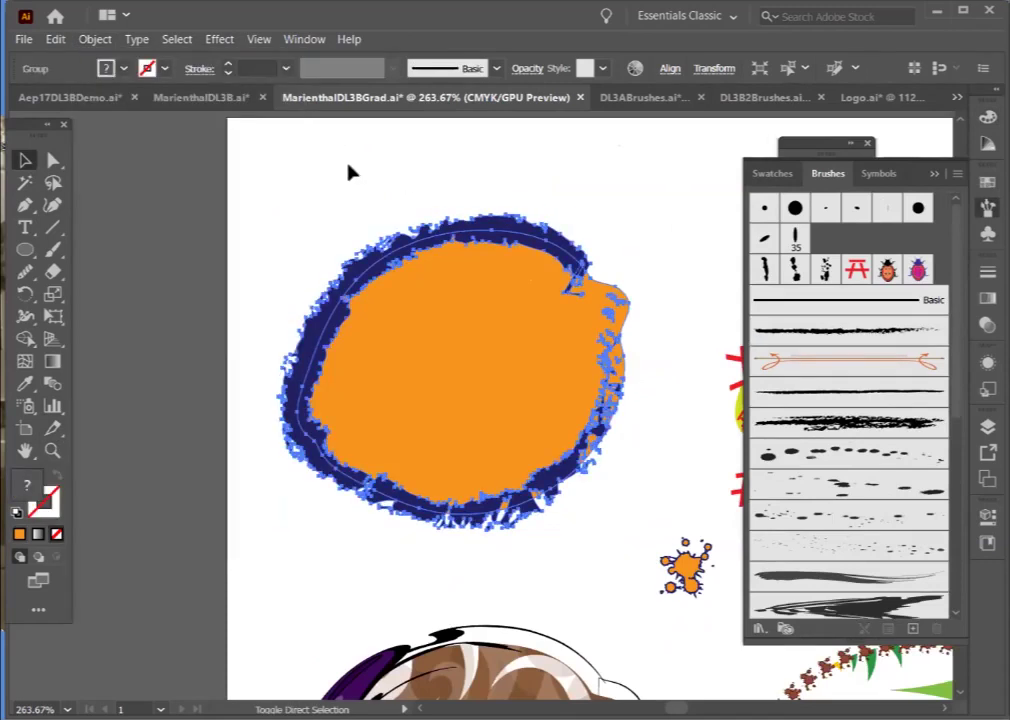
{"action": "left_click", "coordinate": [336, 180]}
{"action": "left_click", "coordinate": [383, 257]}
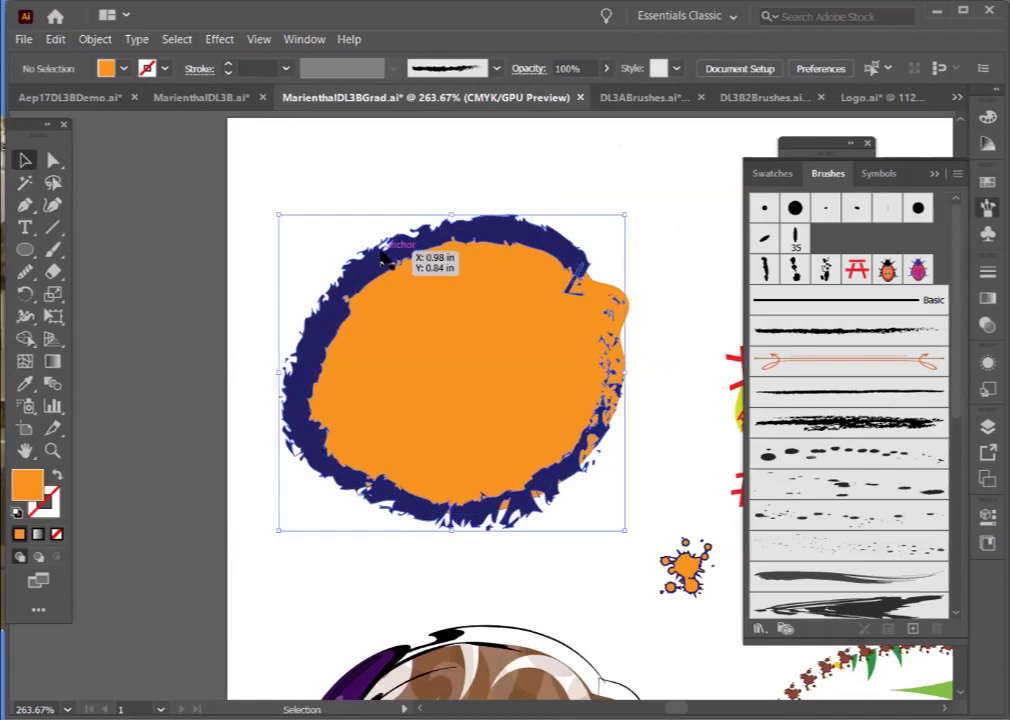
{"action": "right_click", "coordinate": [336, 316]}
{"action": "left_click", "coordinate": [293, 180]}
{"action": "left_click", "coordinate": [293, 180]}
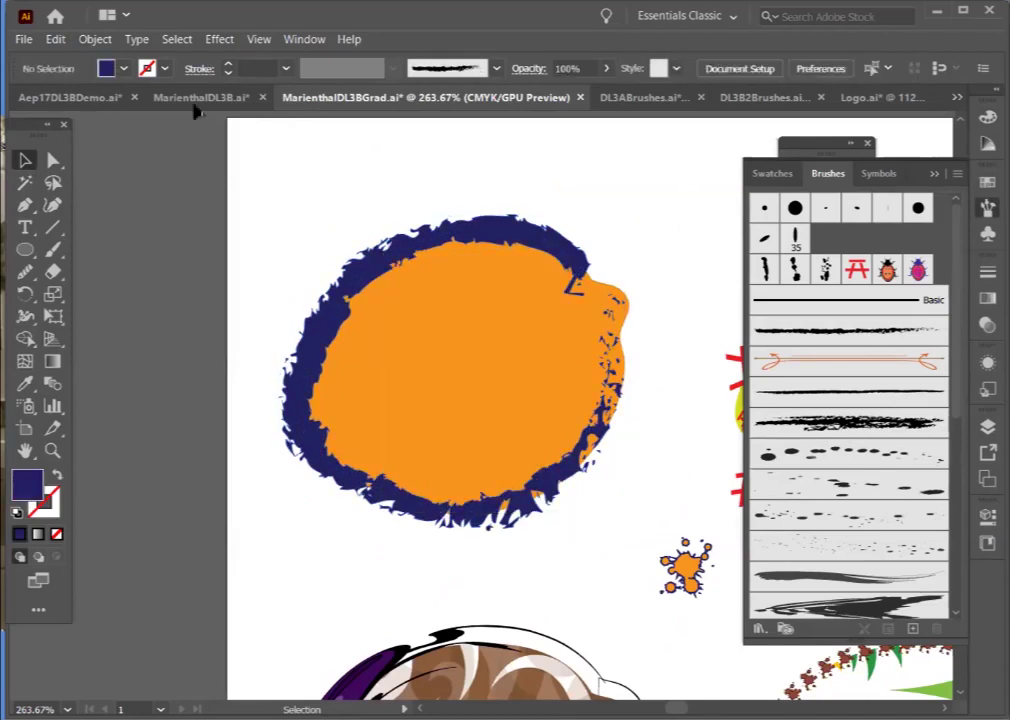
Try moving the dark blue brush outline up and to the left off the orange fill, and undo the move
{"action": "left_click", "coordinate": [95, 39]}
{"action": "left_click", "coordinate": [177, 39]}
{"action": "left_click", "coordinate": [326, 18]}
{"action": "left_click_drag", "start_coordinate": [368, 263], "coordinate": [338, 225]}
{"action": "key", "text": "ctrl+z"}
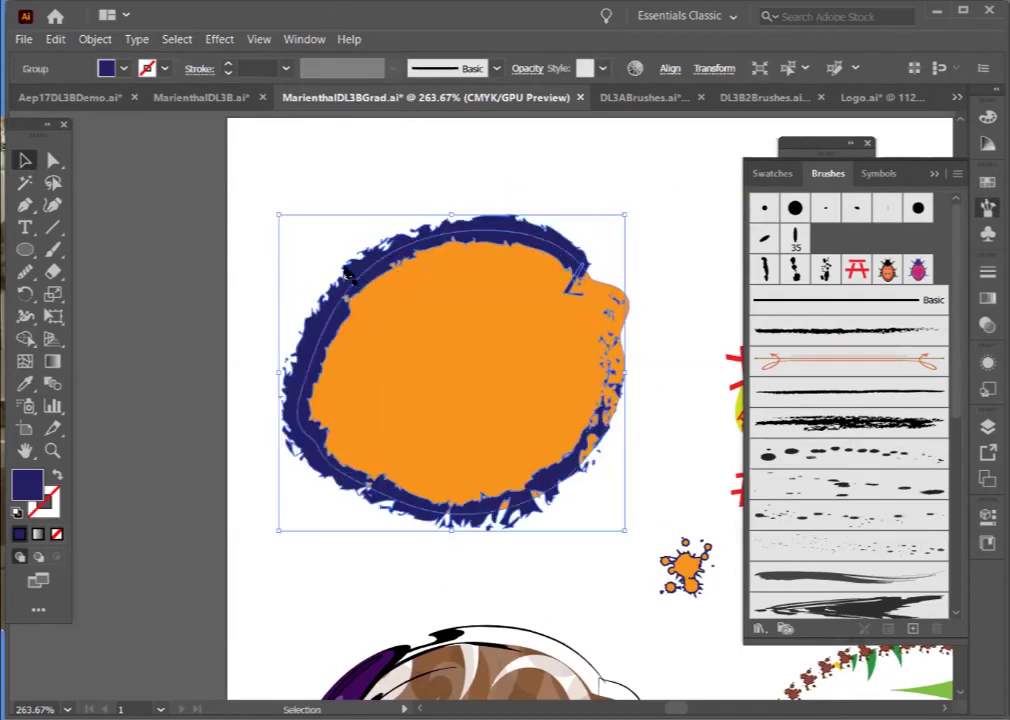
Enlarge the dark blue brush outline so it extends beyond the edge of the orange fill
{"action": "left_click_drag", "start_coordinate": [279, 215], "coordinate": [217, 178]}
{"action": "mouse_move", "coordinate": [300, 288]}
{"action": "left_mouse_down"}
{"action": "mouse_move", "coordinate": [327, 316]}
{"action": "mouse_move", "coordinate": [293, 288]}
{"action": "left_mouse_up"}
{"action": "key", "text": "Left"}
{"action": "key", "text": "Left"}
{"action": "key", "text": "Down"}
{"action": "key", "text": "Down"}
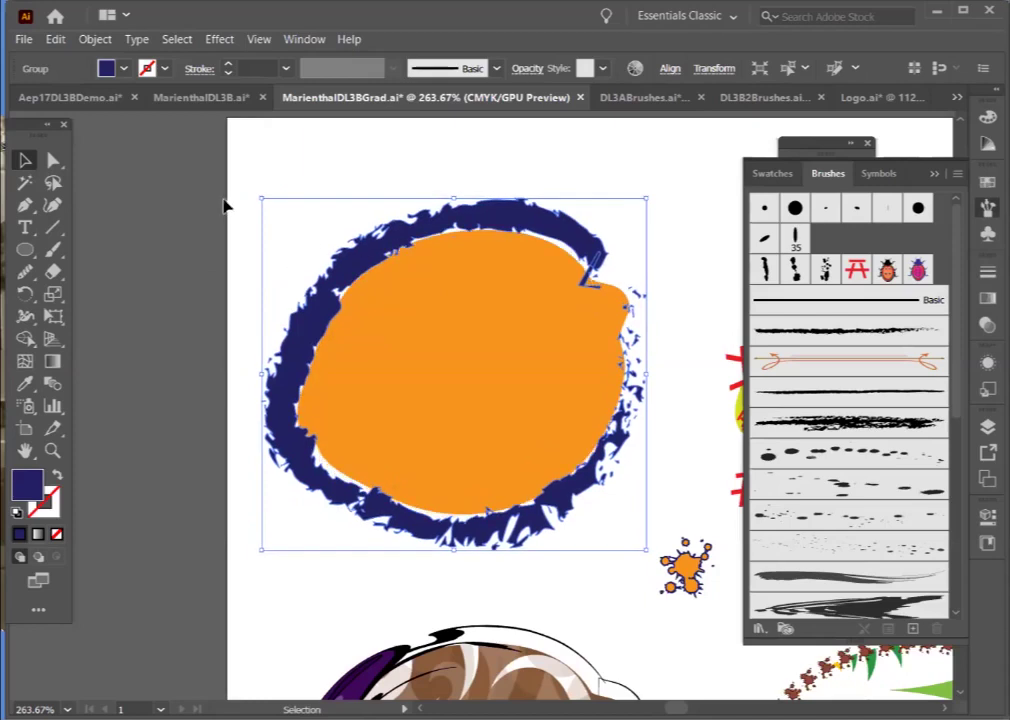
Nudge the enlarged dark blue outline up and to the left, away from the orange fill
{"action": "key", "text": "a"}
{"action": "key", "text": "Left"}
{"action": "key", "text": "Left"}
{"action": "key", "text": "Left"}
{"action": "key", "text": "Left"}
{"action": "key", "text": "Left"}
{"action": "key", "text": "Left"}
{"action": "key", "text": "Left"}
{"action": "key", "text": "Left"}
{"action": "key", "text": "Up"}
{"action": "key", "text": "Up"}
{"action": "key", "text": "Up"}
{"action": "key", "text": "Up"}
{"action": "key", "text": "Up"}
{"action": "key", "text": "Up"}
{"action": "key", "text": "Up"}
{"action": "key", "text": "Up"}
{"action": "key", "text": "Up"}
{"action": "key", "text": "Up"}
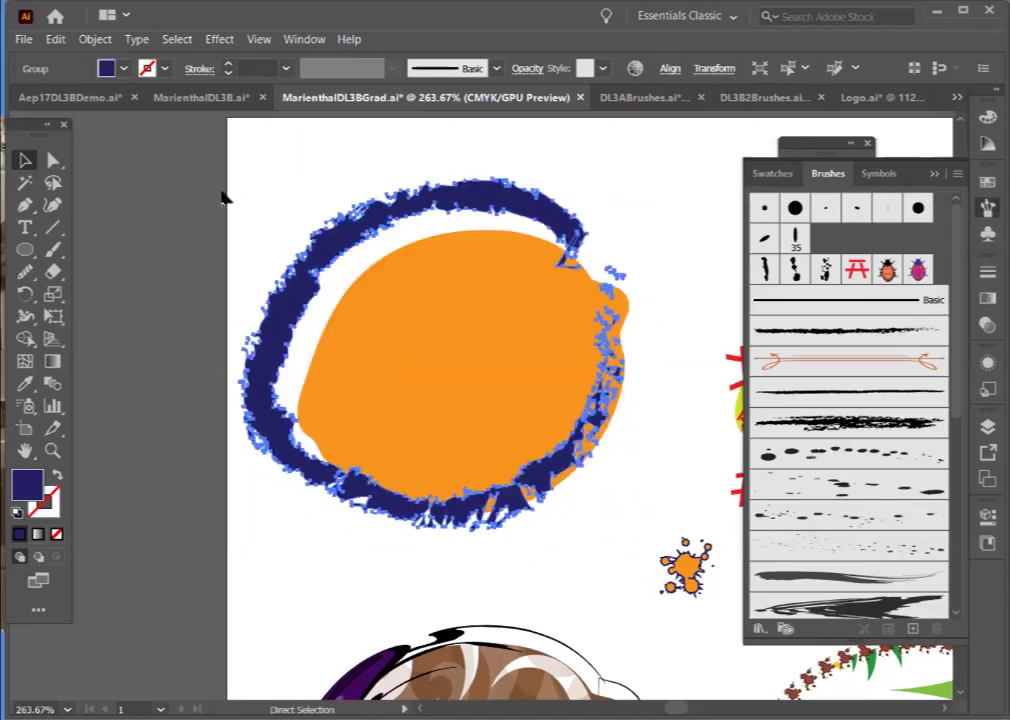
Undo the nudging and enlarging of the dark blue outline
{"action": "key", "text": "ctrl+z"}
{"action": "key", "text": "ctrl+z"}
{"action": "key", "text": "ctrl+z"}
{"action": "key", "text": "ctrl+z"}
Combine the orange fill and dark blue outline with Pathfinder Exclude and deselect the resulting lemon
{"action": "double_click", "coordinate": [811, 143]}
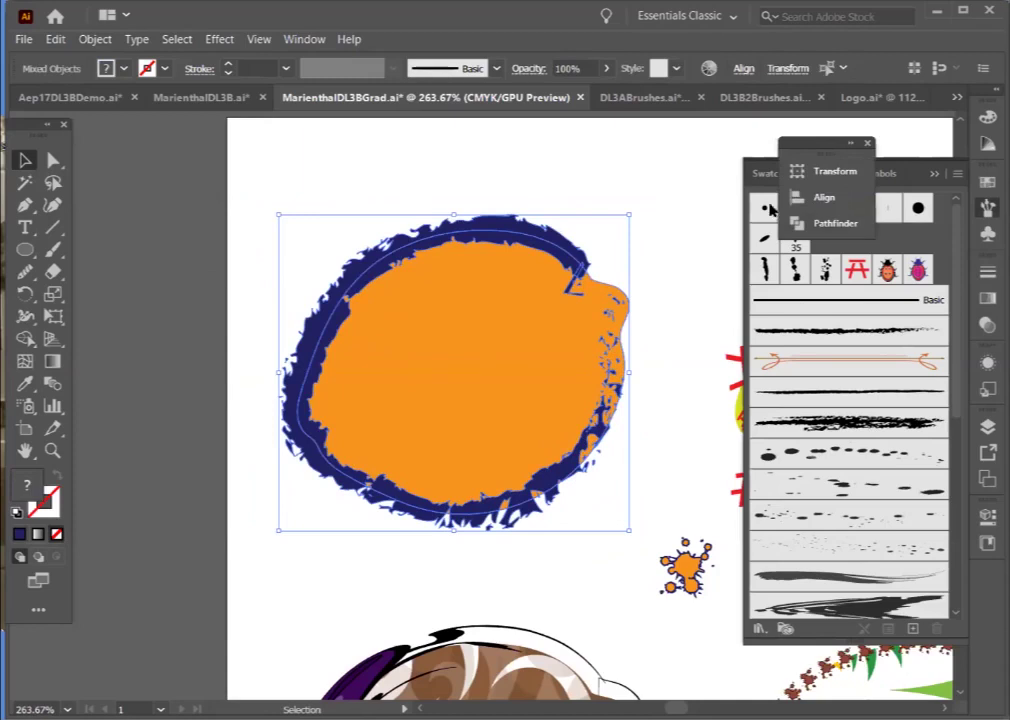
{"action": "left_click", "coordinate": [830, 223]}
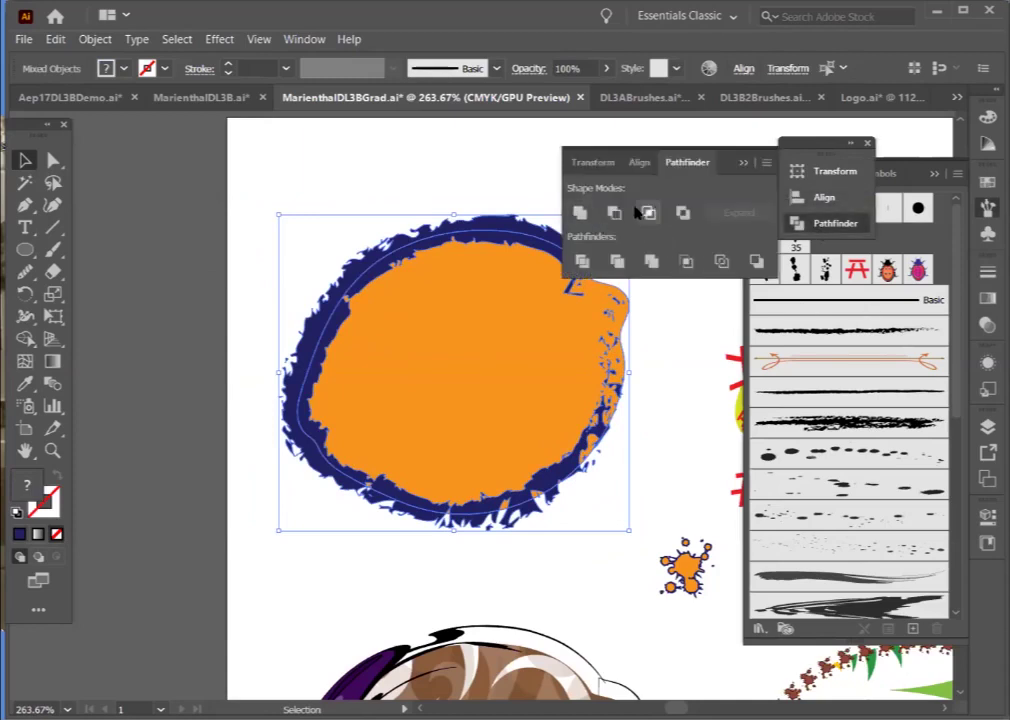
{"action": "left_click", "coordinate": [679, 211]}
{"action": "left_click", "coordinate": [424, 160]}
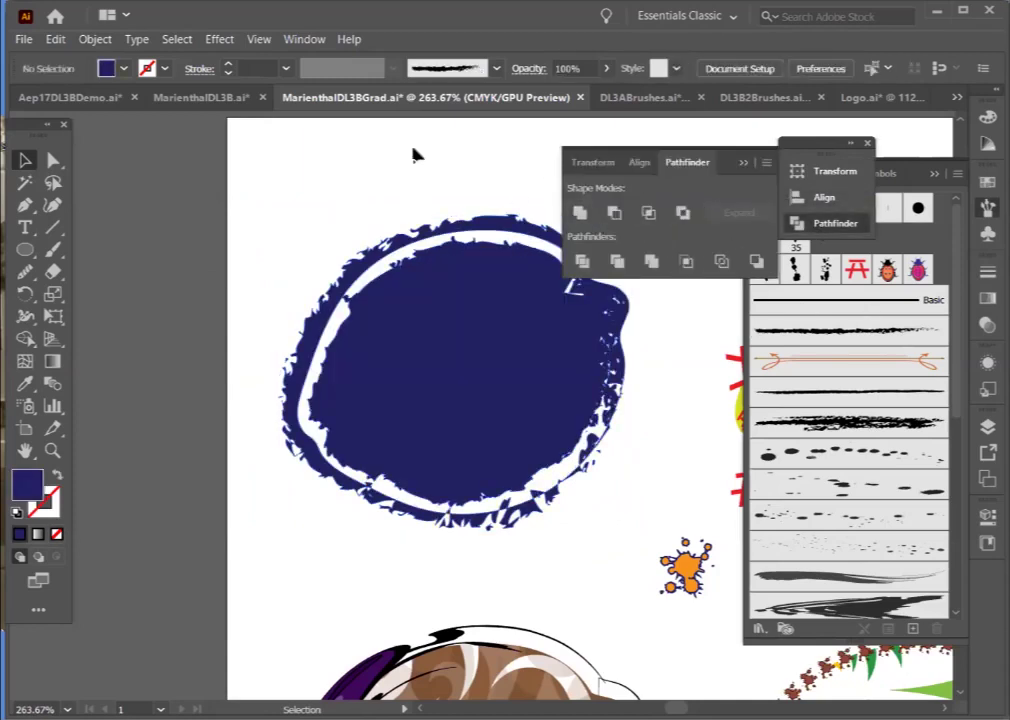
Review the whole artboard with all the lemon variations
{"action": "key", "text": "ctrl+minus"}
{"action": "key", "text": "ctrl+minus"}
{"action": "key", "text": "ctrl+minus"}
{"action": "key", "text": "ctrl+minus"}
{"action": "key", "text": "ctrl+minus"}
{"action": "key", "text": "ctrl+minus"}
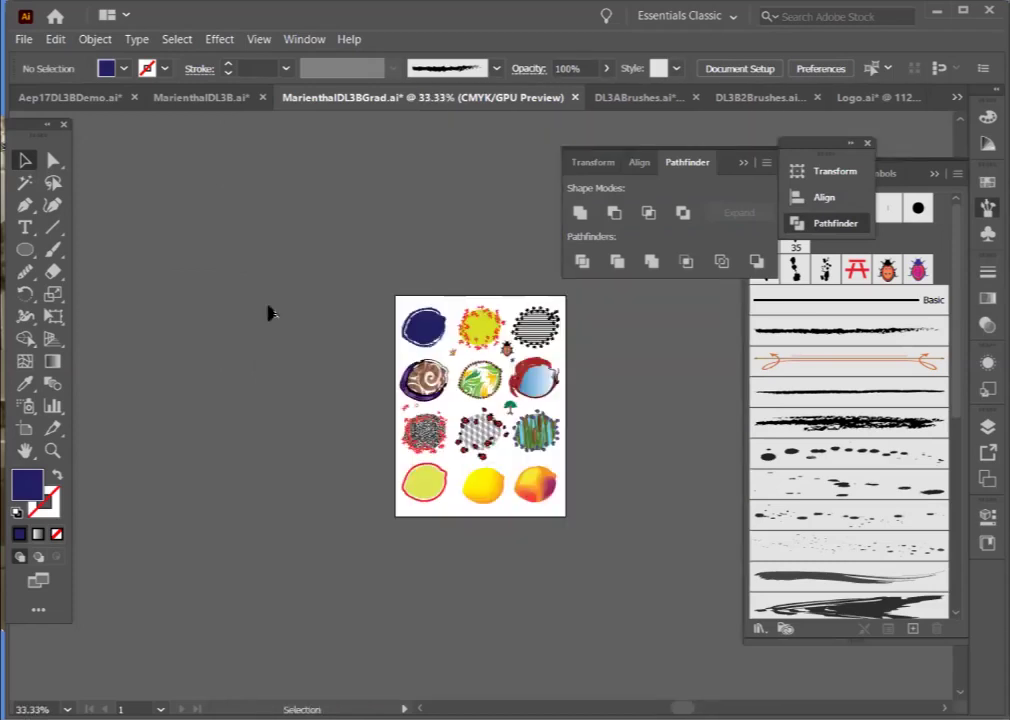